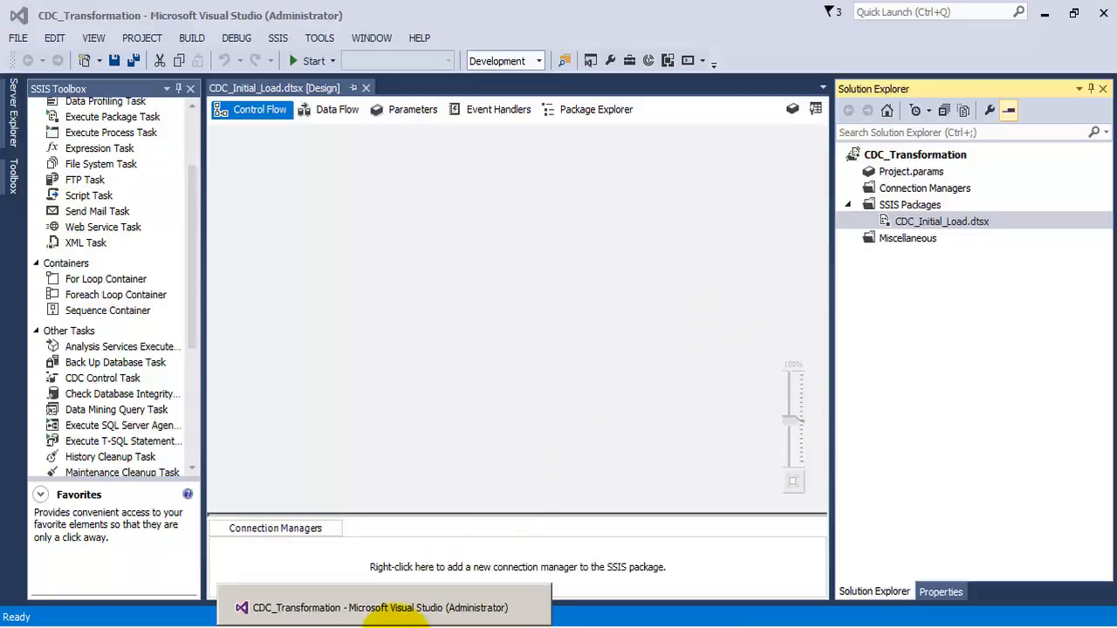
# Step: Switch to SQL Server Management Studio and execute SP_CDC_ENABLE_DB on the SSISPracticals source database
pyautogui.click(393, 617)
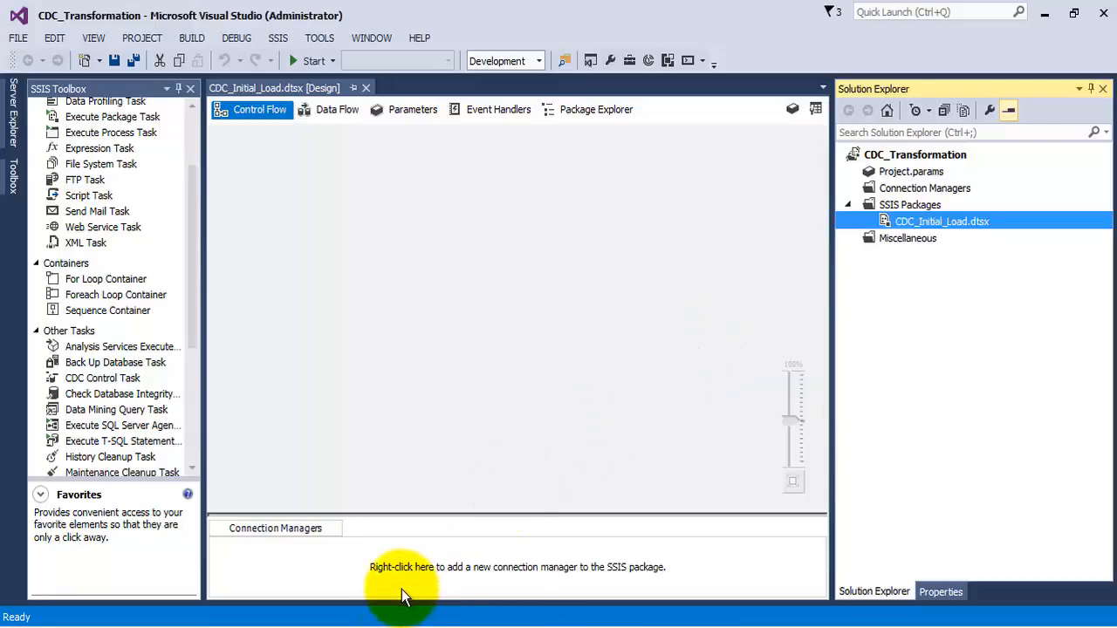
pyautogui.click(254, 622)
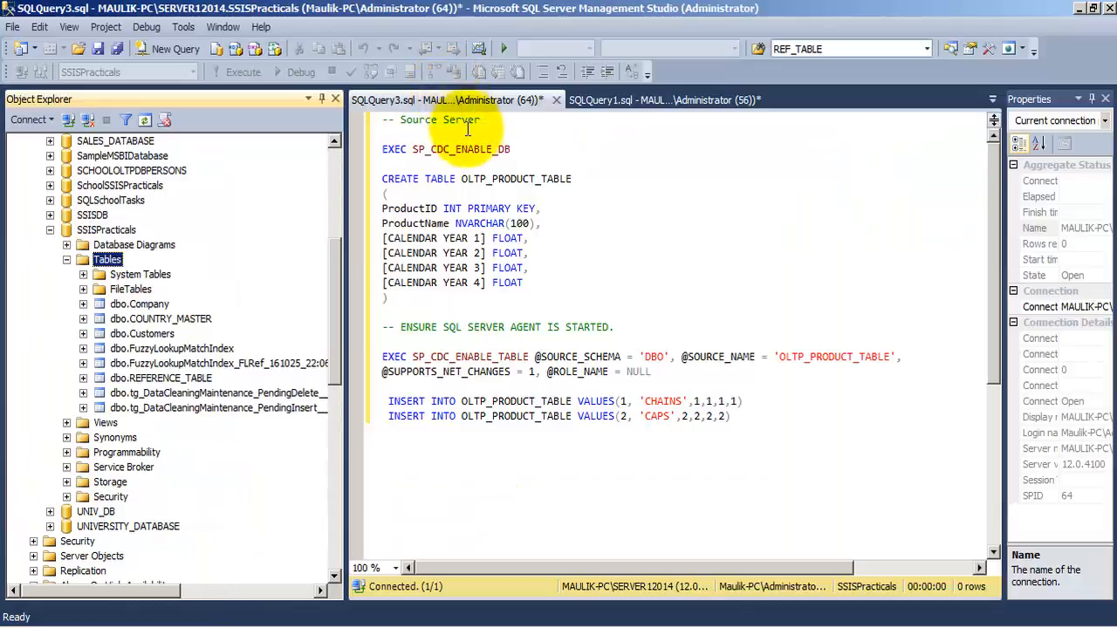
pyautogui.moveTo(481, 120); pyautogui.dragTo(381, 120)
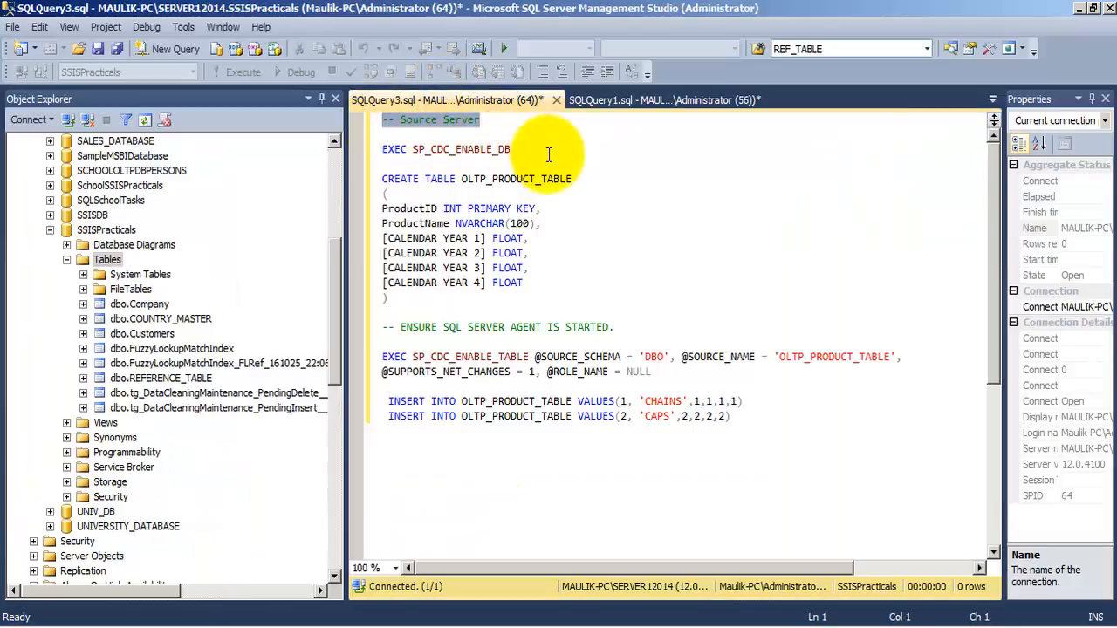
pyautogui.moveTo(549, 155); pyautogui.dragTo(337, 146)
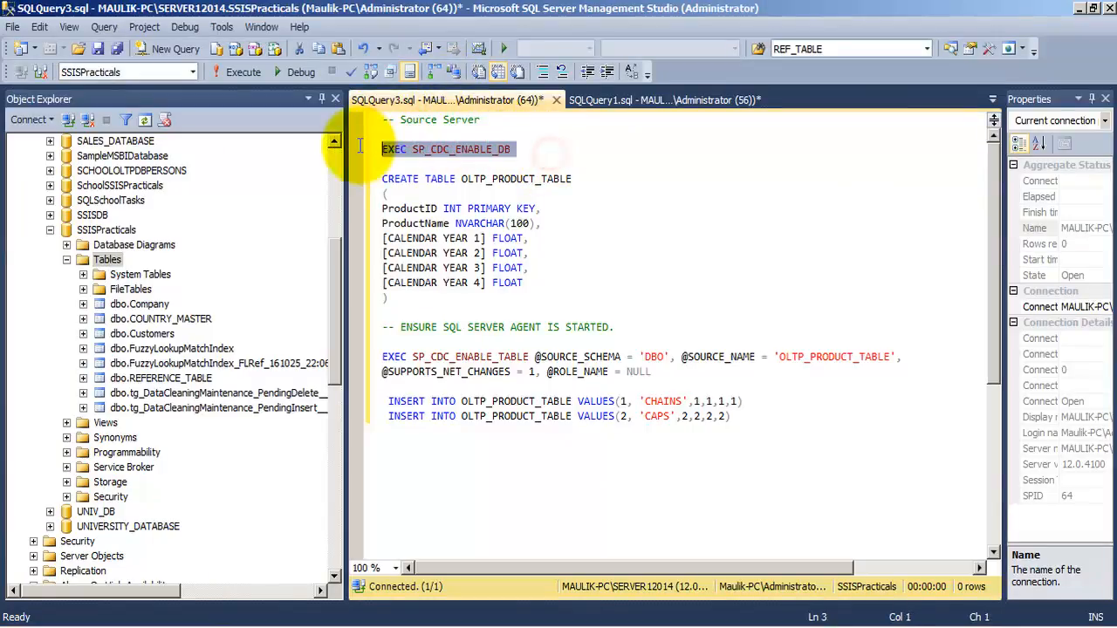
pyautogui.click(236, 72)
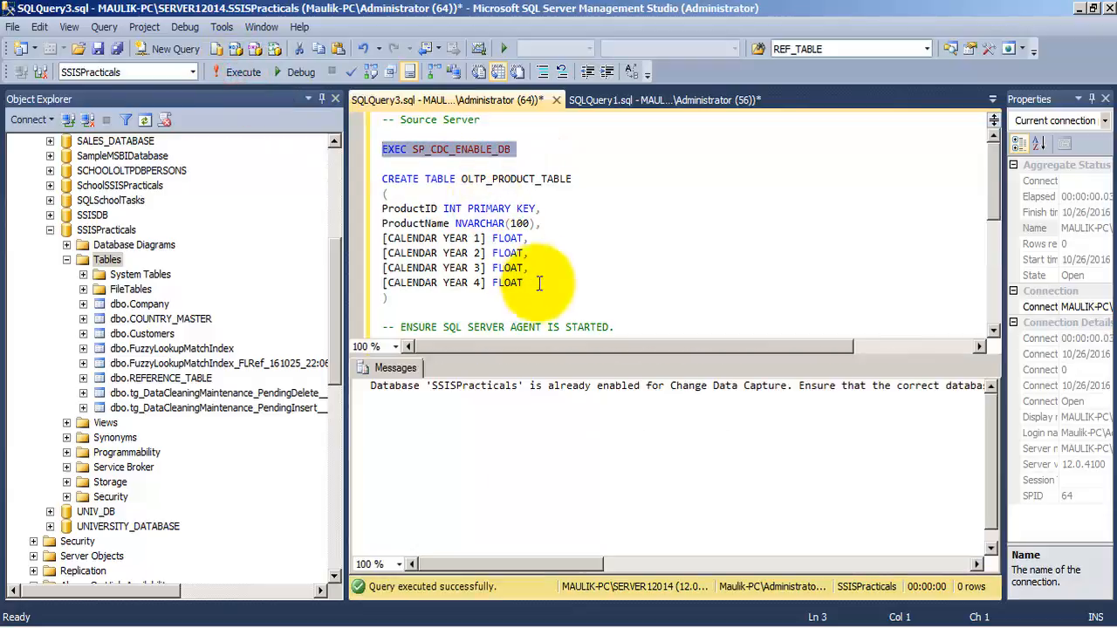
# Step: Create OLTP_PRODUCT_TABLE from the prepared script and enable change data capture on it with SP_CDC_ENABLE_TABLE
pyautogui.moveTo(388, 301); pyautogui.dragTo(373, 184)
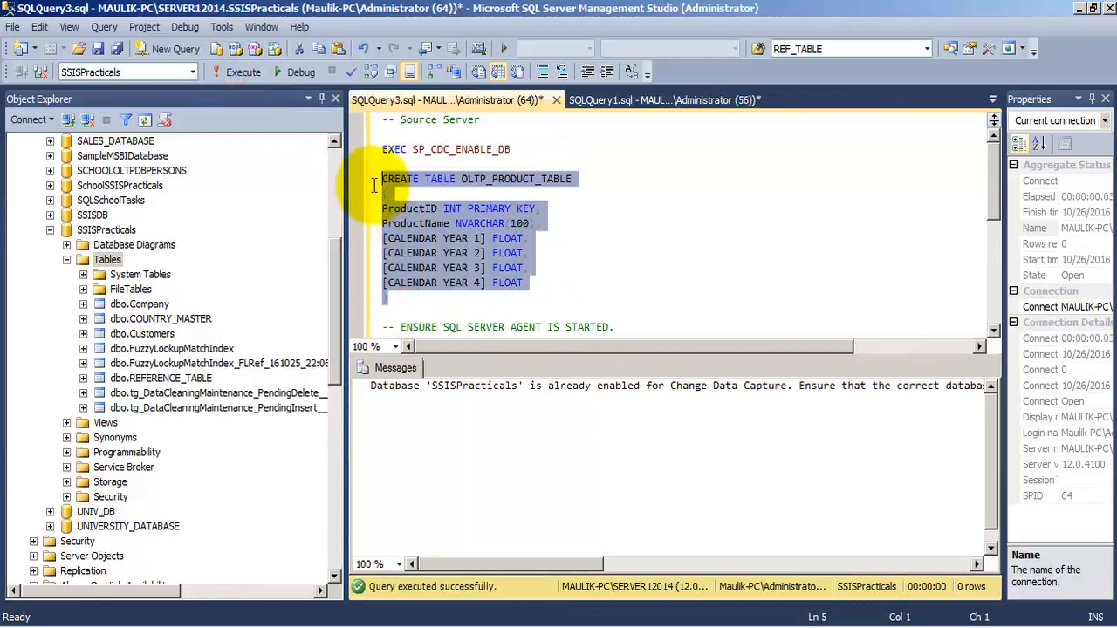
pyautogui.press('F5')
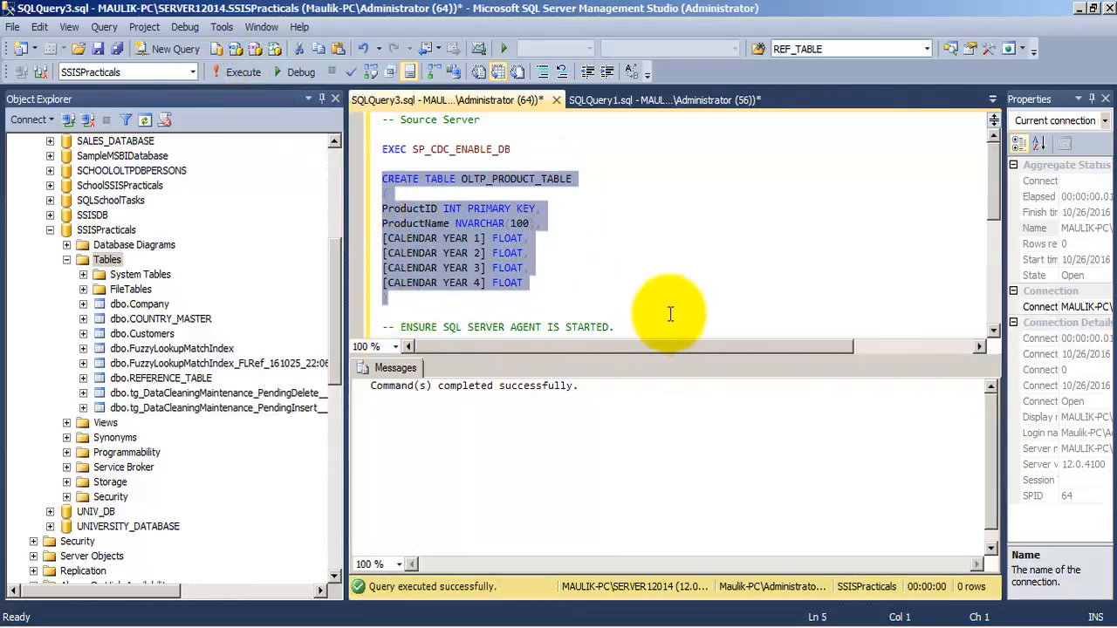
pyautogui.scroll(-2, 668, 288)
pyautogui.scroll(-1, 698, 272)
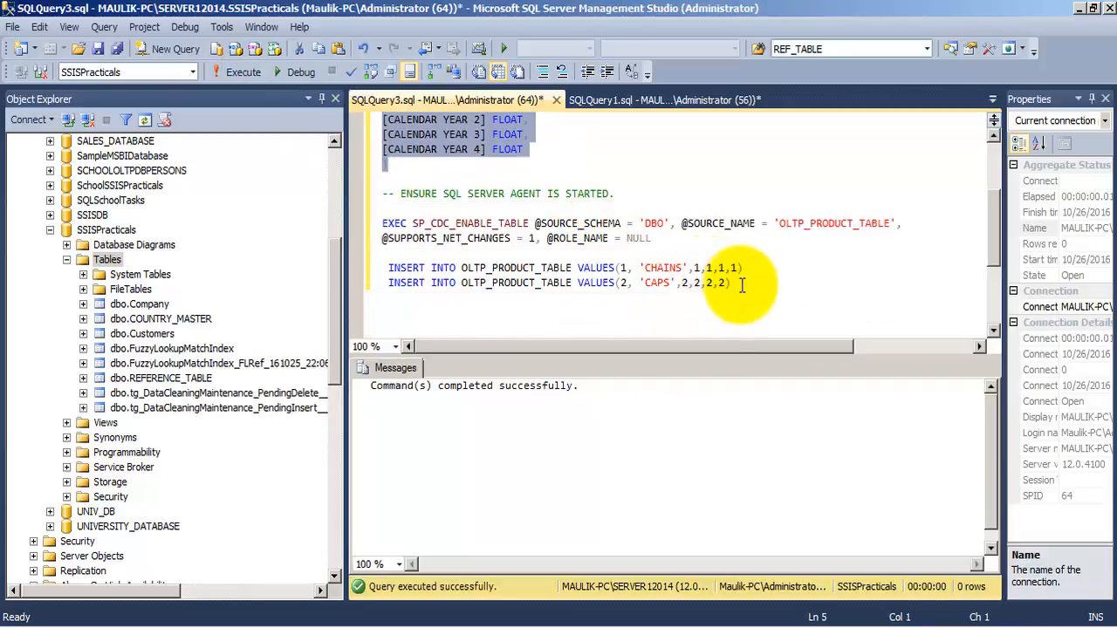
pyautogui.moveTo(737, 283); pyautogui.dragTo(382, 206)
pyautogui.click(549, 237)
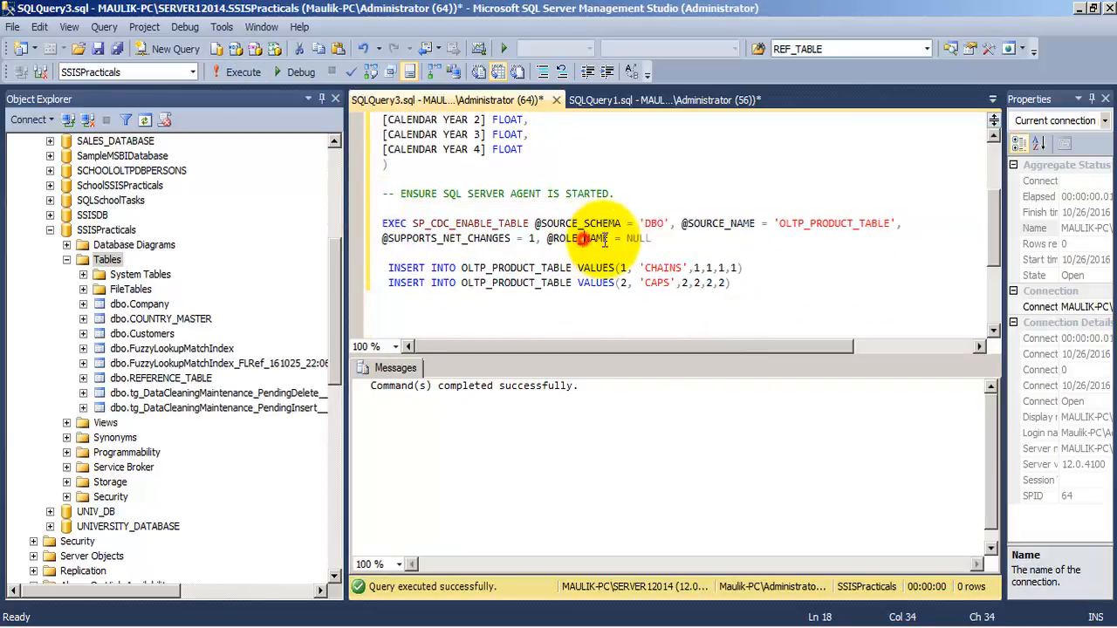
pyautogui.moveTo(674, 238); pyautogui.dragTo(367, 218)
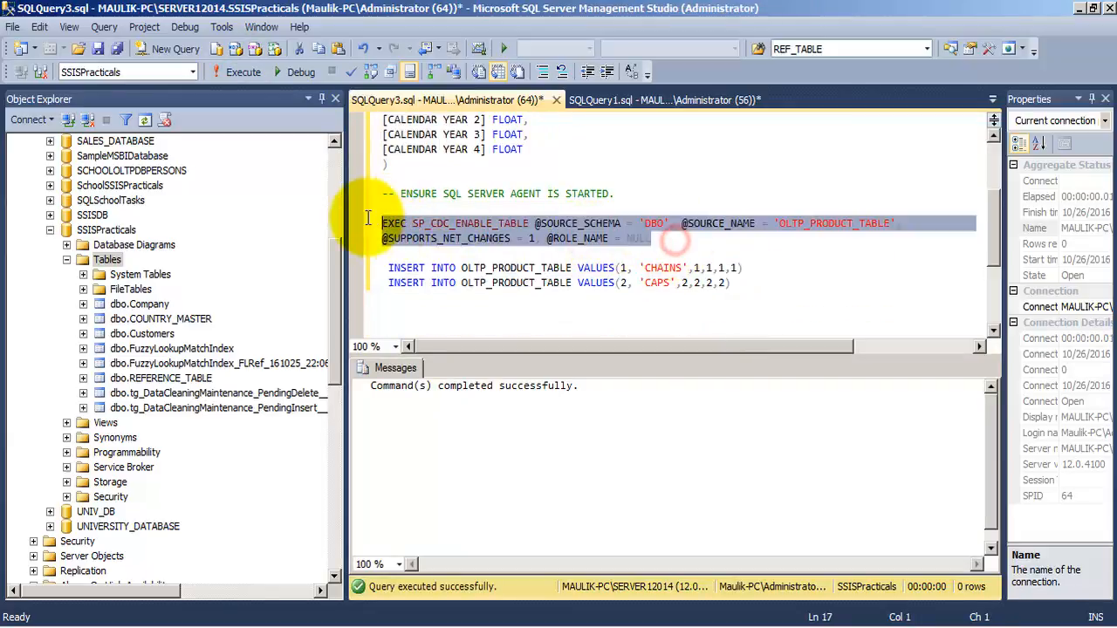
pyautogui.click(237, 72)
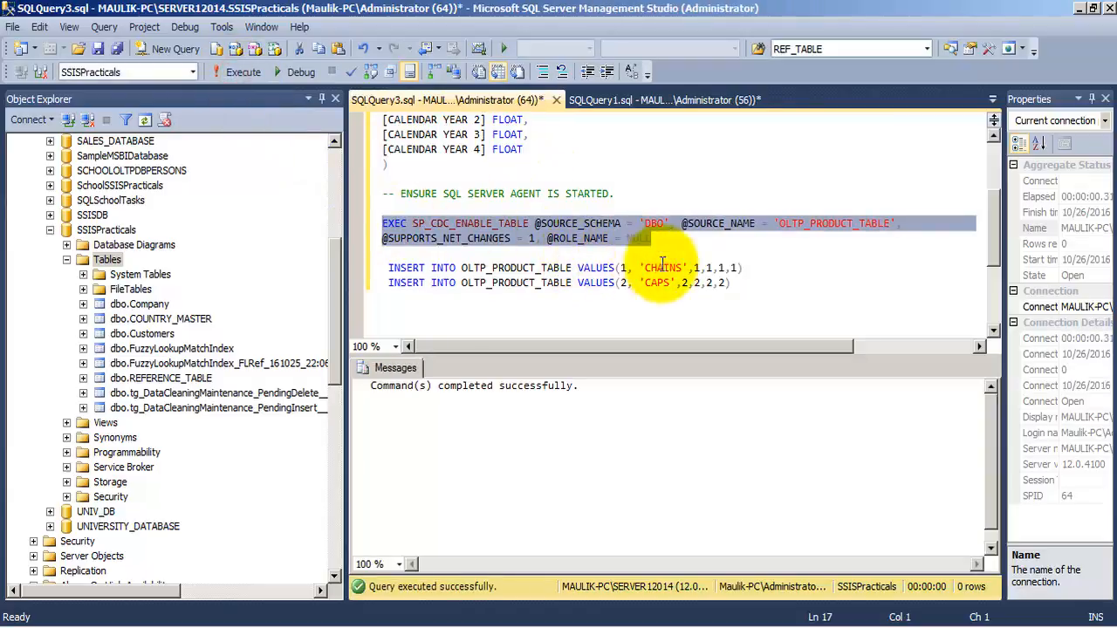
# Step: Execute the two prepared INSERT statements that add the CHAINS and CAPS rows to OLTP_PRODUCT_TABLE
pyautogui.click(814, 226)
pyautogui.scroll(2, 655, 169)
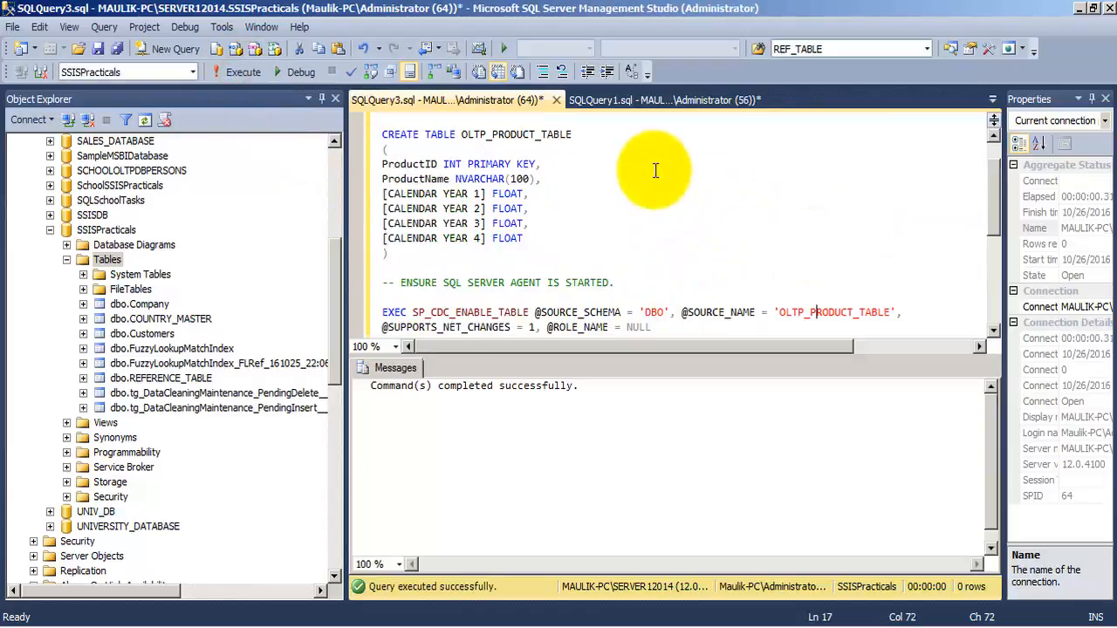
pyautogui.click(515, 133)
pyautogui.scroll(-1, 723, 218)
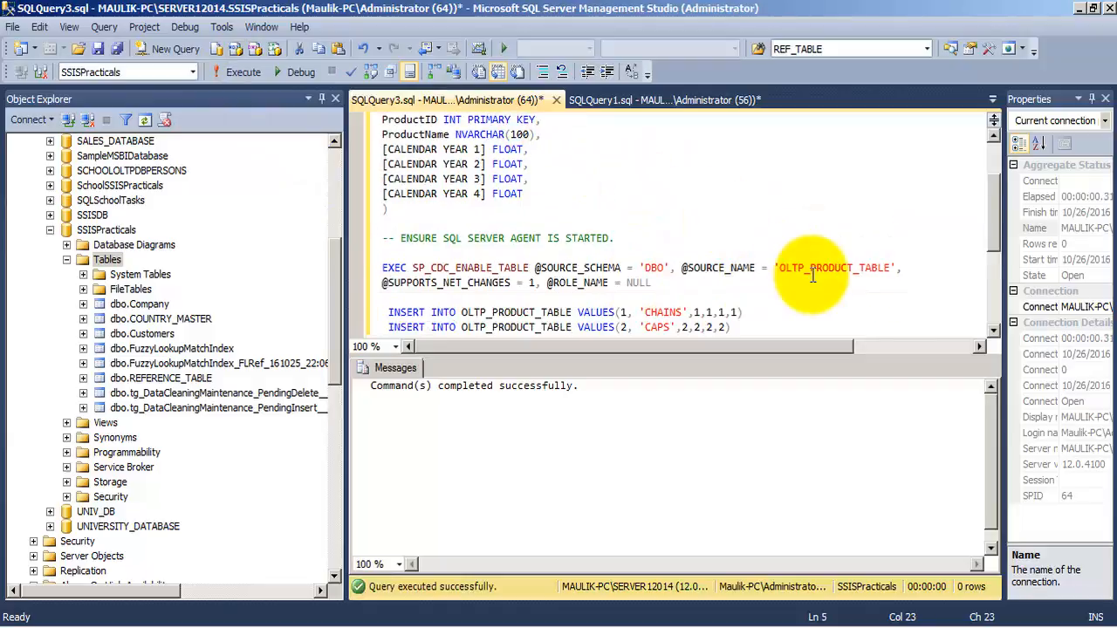
pyautogui.scroll(-1, 799, 213)
pyautogui.click(797, 224)
pyautogui.moveTo(737, 284); pyautogui.dragTo(383, 268)
pyautogui.click(248, 70)
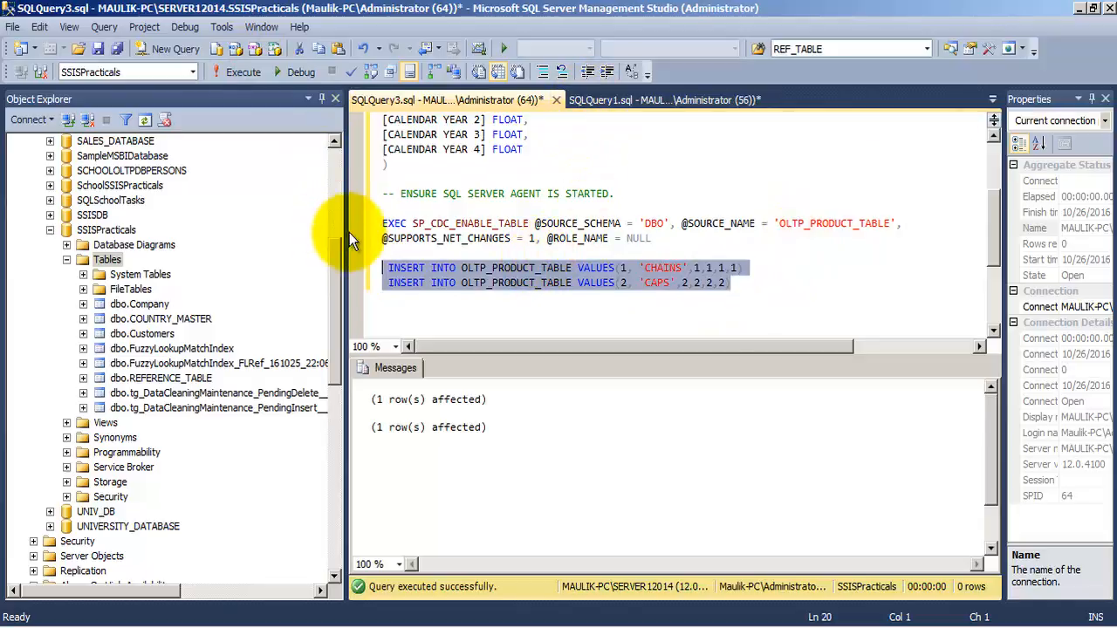
# Step: Run all three source-instance SELECT queries in SQLQuery1.sql, covering the product, change and cdc_states tables
pyautogui.moveTo(339, 234); pyautogui.dragTo(297, 227)
pyautogui.click(551, 101)
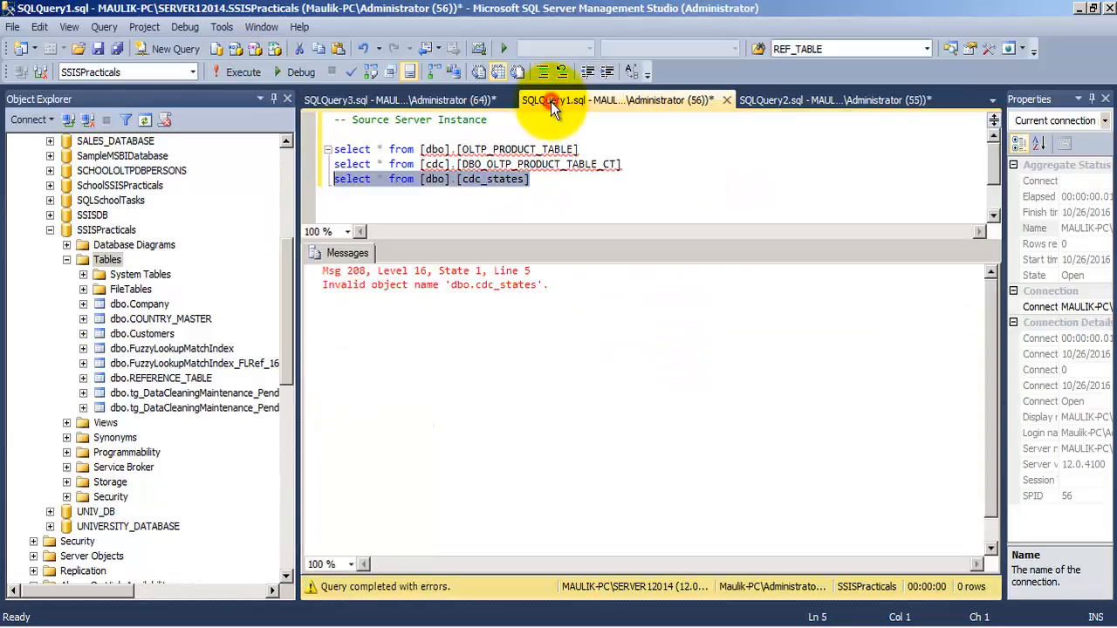
pyautogui.moveTo(543, 179); pyautogui.dragTo(358, 151)
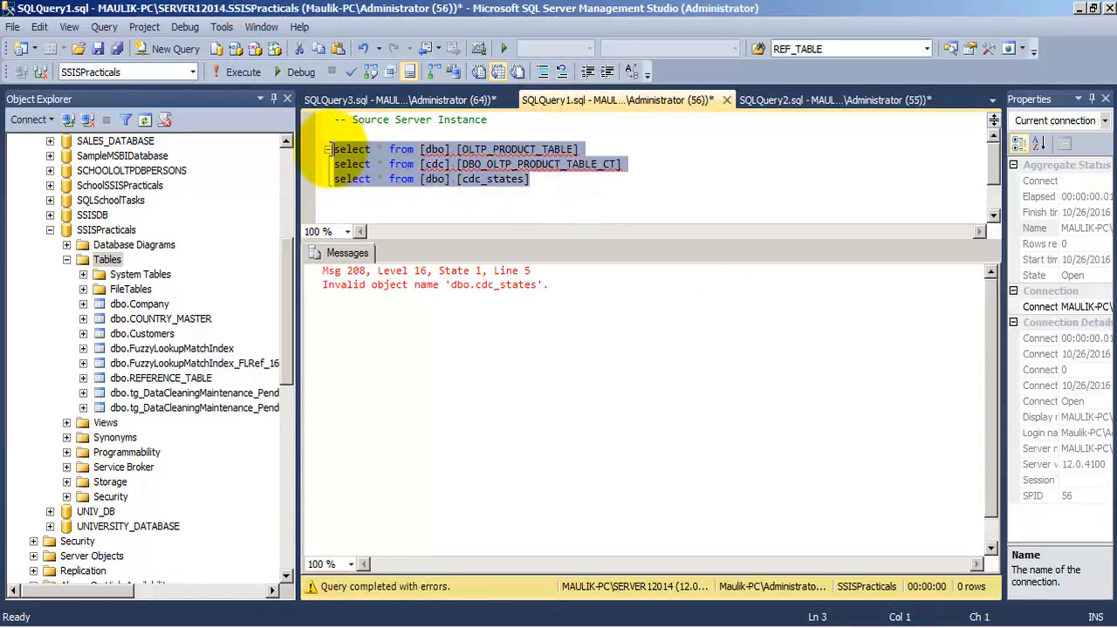
pyautogui.moveTo(499, 120); pyautogui.dragTo(336, 118)
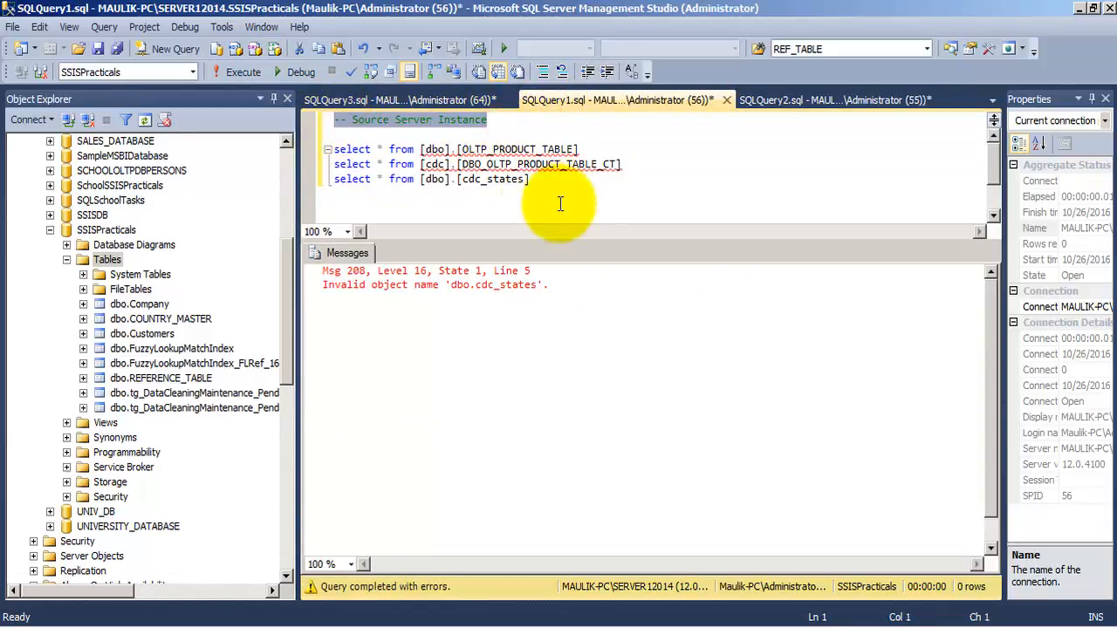
pyautogui.moveTo(533, 180); pyautogui.dragTo(325, 153)
pyautogui.press('F5')
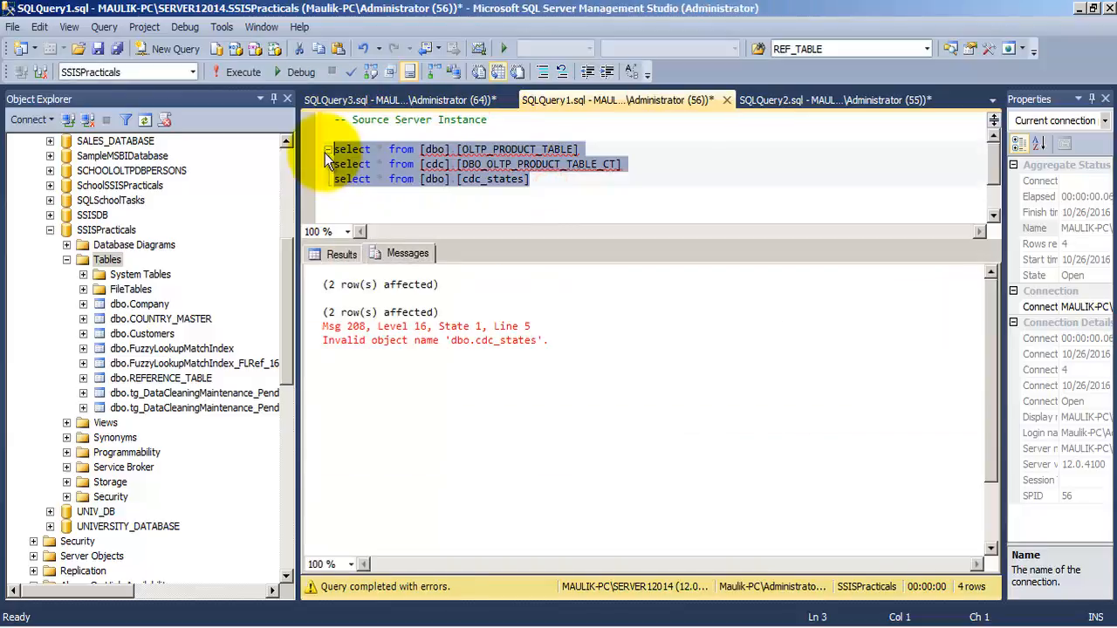
# Step: Query only OLTP_PRODUCT_TABLE and its change table cdc.DBO_OLTP_PRODUCT_TABLE_CT, leaving out cdc_states
pyautogui.click(644, 166)
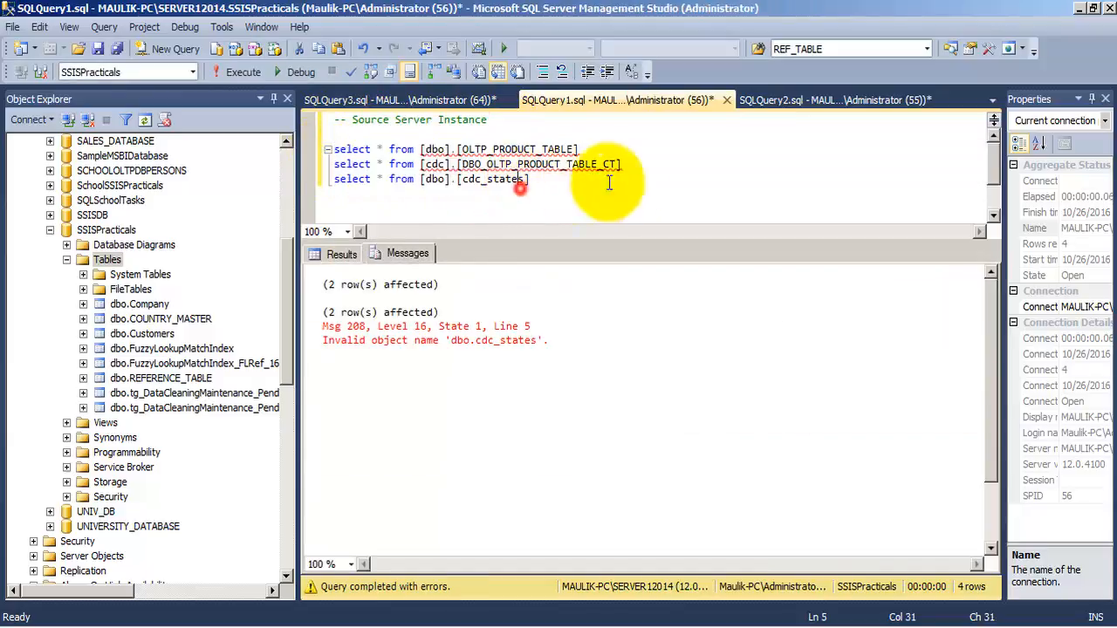
pyautogui.moveTo(621, 165); pyautogui.dragTo(325, 150)
pyautogui.press('F5')
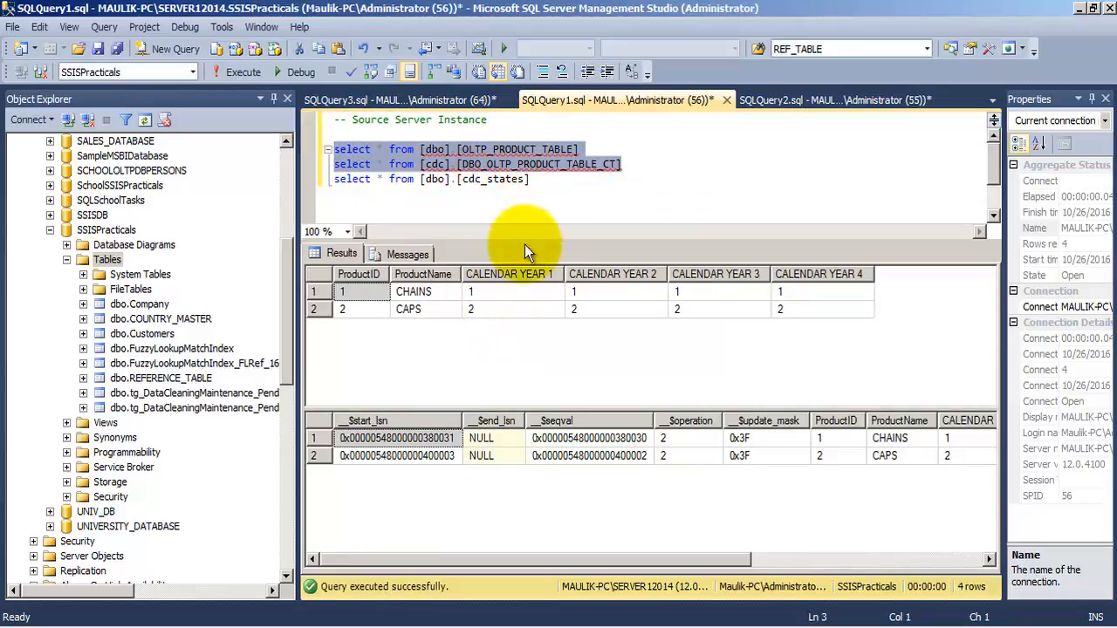
pyautogui.moveTo(578, 149); pyautogui.dragTo(456, 149)
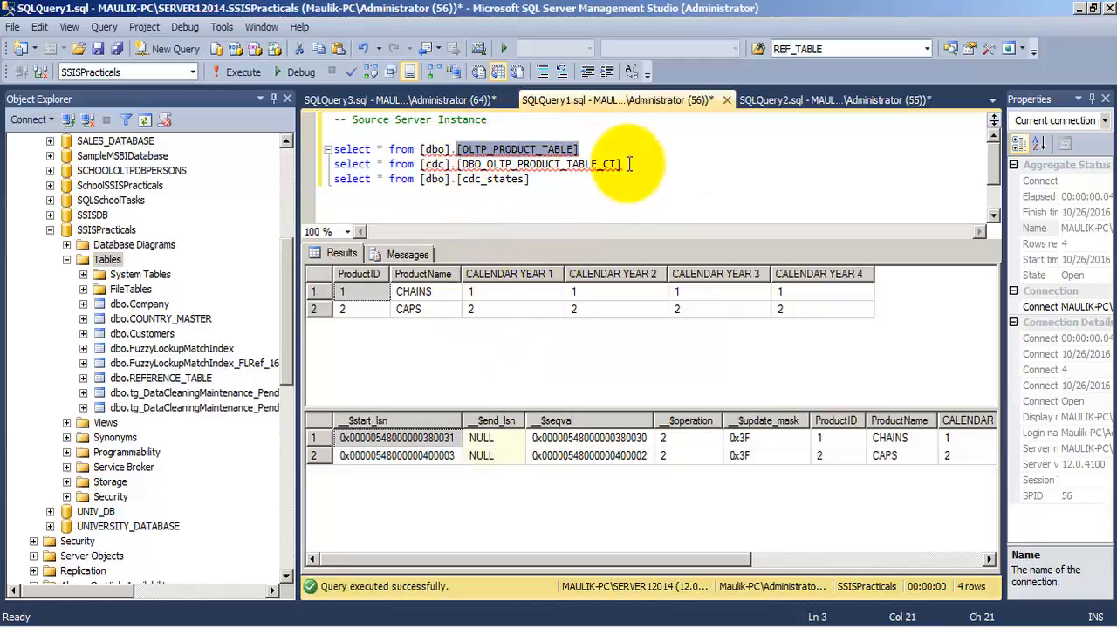
pyautogui.moveTo(622, 164); pyautogui.dragTo(456, 166)
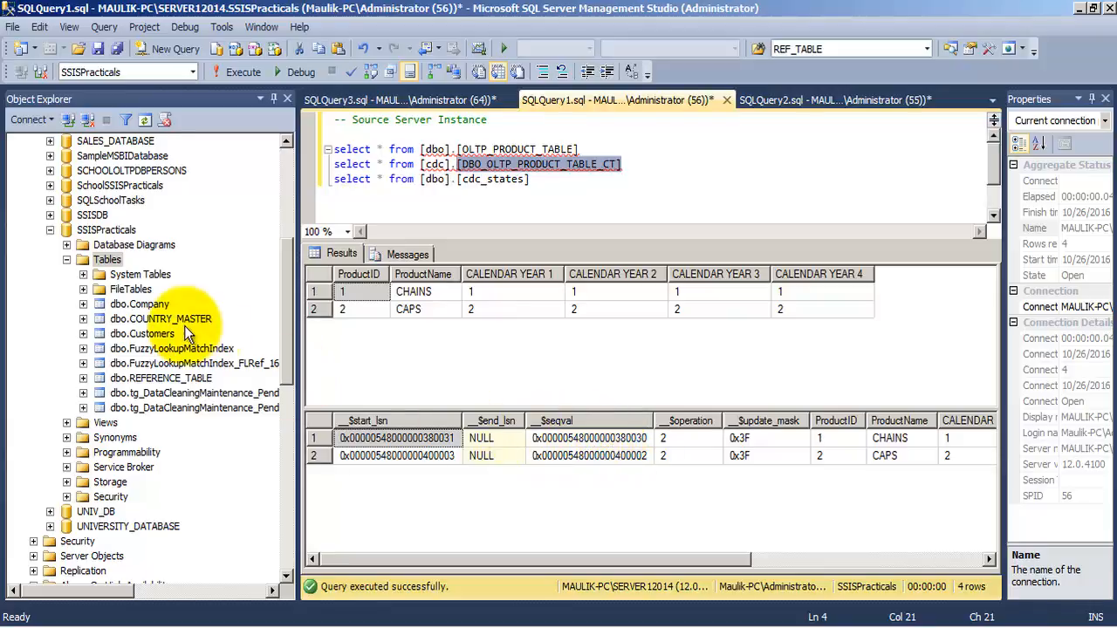
# Step: Refresh the SSISPracticals tables and locate cdc.DBO_OLTP_PRODUCT_TABLE_CT among the system tables, then collapse them again
pyautogui.click(83, 274)
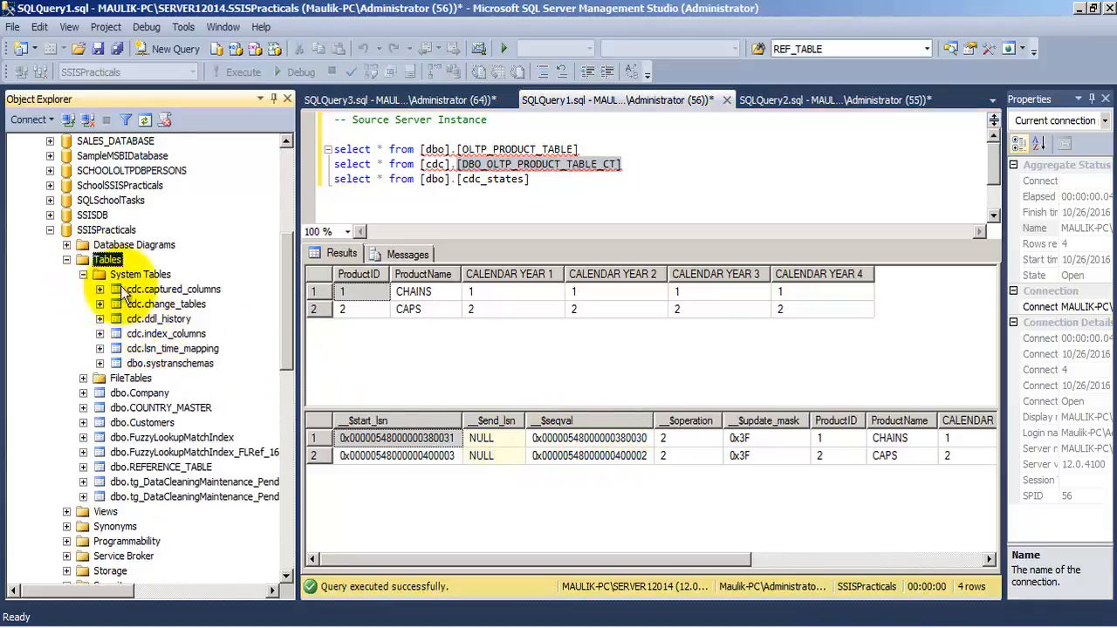
pyautogui.rightClick(107, 259)
pyautogui.click(150, 370)
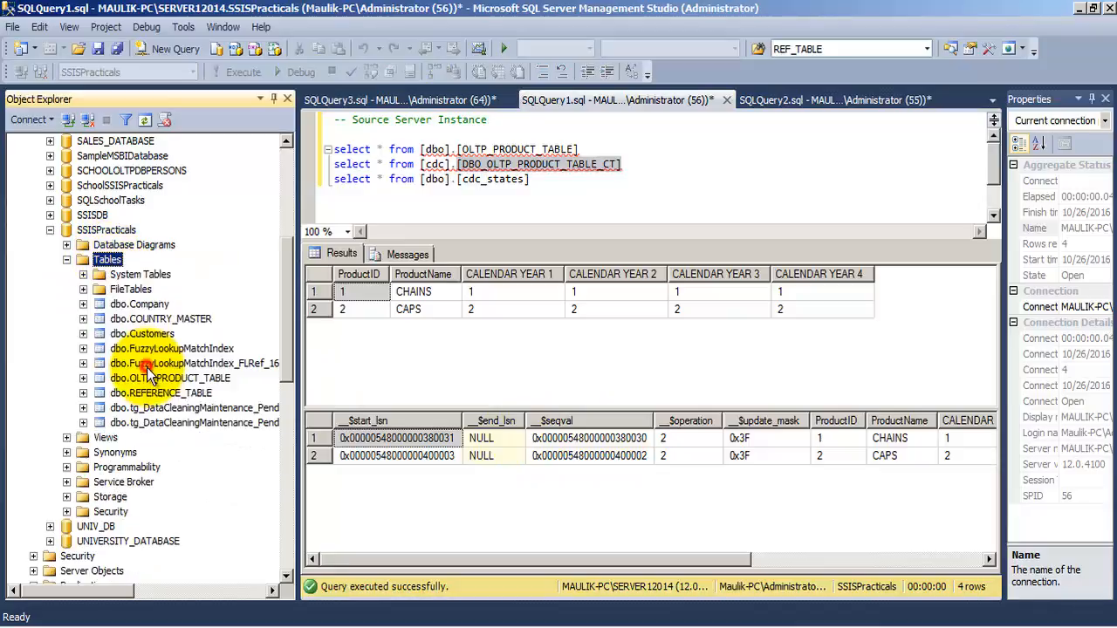
pyautogui.click(83, 274)
pyautogui.click(205, 318)
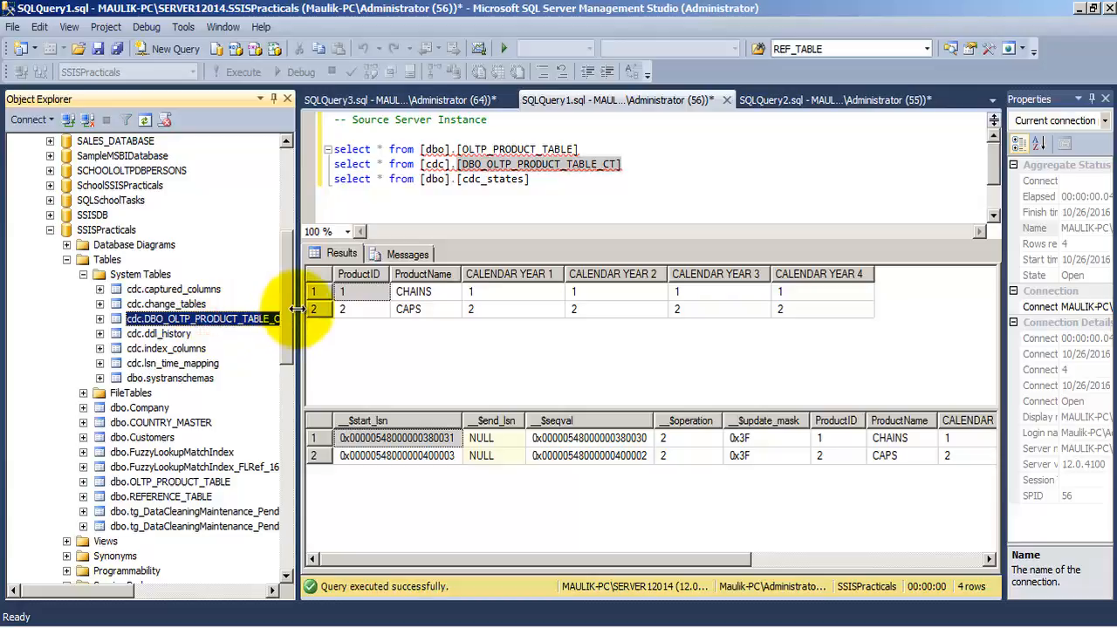
pyautogui.moveTo(295, 320); pyautogui.dragTo(341, 318)
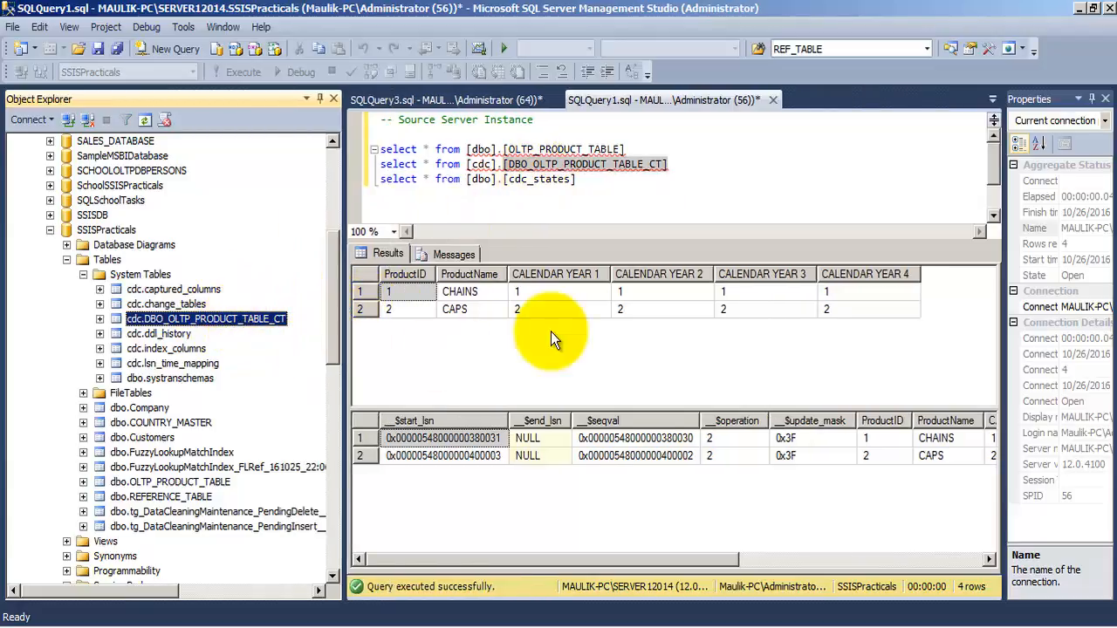
pyautogui.click(83, 275)
pyautogui.moveTo(343, 271); pyautogui.dragTo(251, 270)
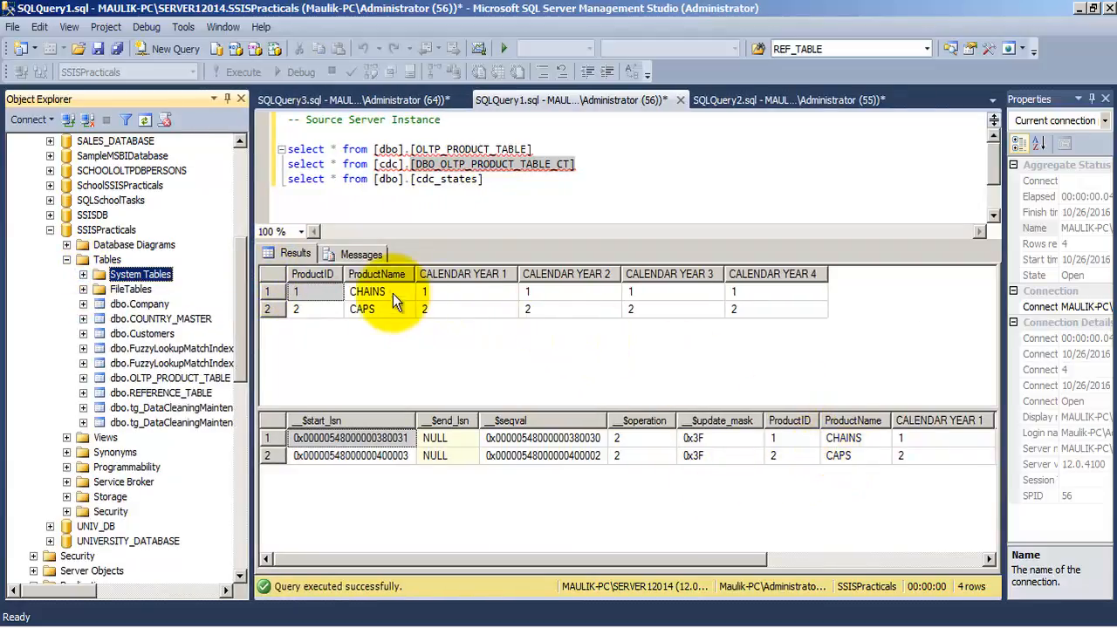
# Step: Compare the product names in both result grids and examine the __$operation values of the captured rows
pyautogui.click(375, 309)
pyautogui.moveTo(843, 438); pyautogui.dragTo(834, 456)
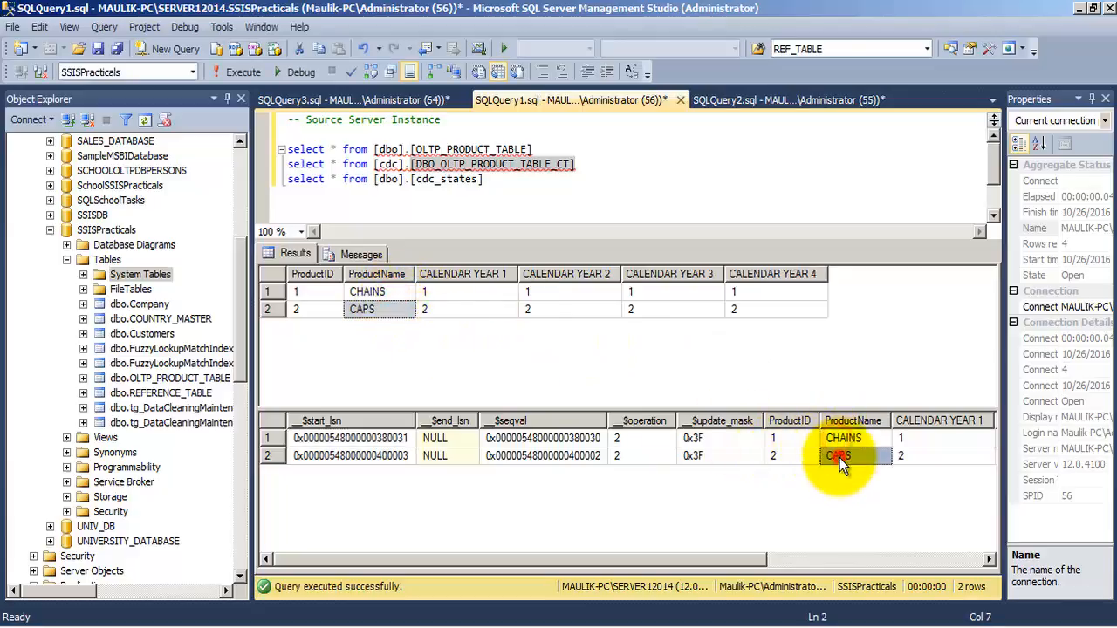
pyautogui.click(624, 439)
pyautogui.click(630, 456)
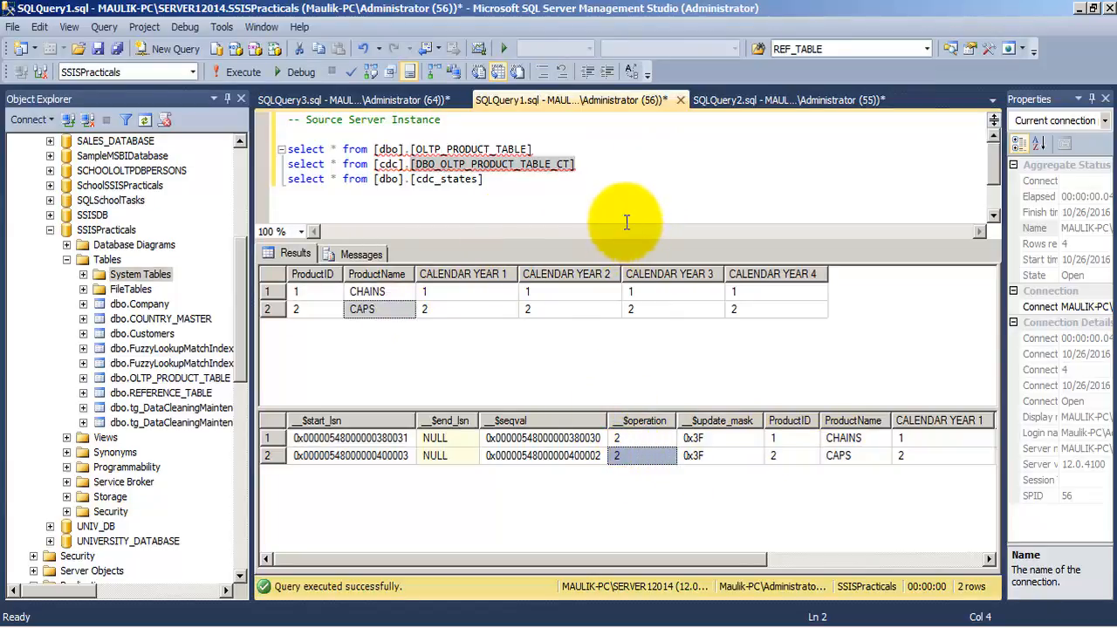
pyautogui.moveTo(626, 242); pyautogui.dragTo(629, 224)
pyautogui.moveTo(626, 389); pyautogui.dragTo(626, 359)
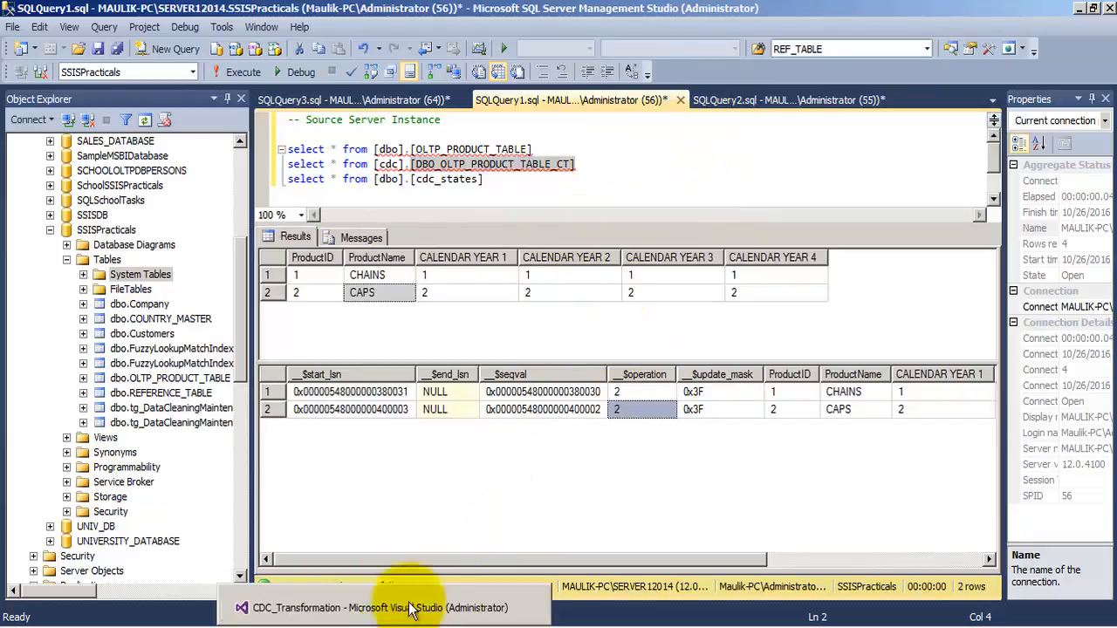
# Step: Show the DIM_PRODUCT_TABLE query and locate dbo.Dim_PRODUCT_TABLE in the SSIS_Practice_Destination database on the SERVER22014 instance
pyautogui.click(711, 99)
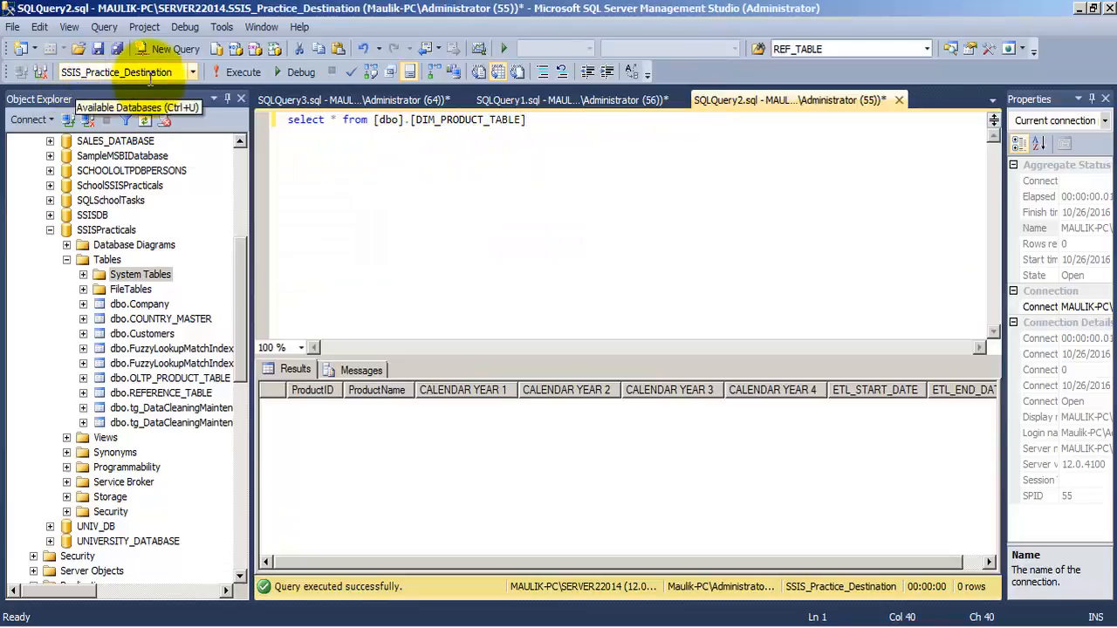
pyautogui.moveTo(239, 242); pyautogui.dragTo(239, 144)
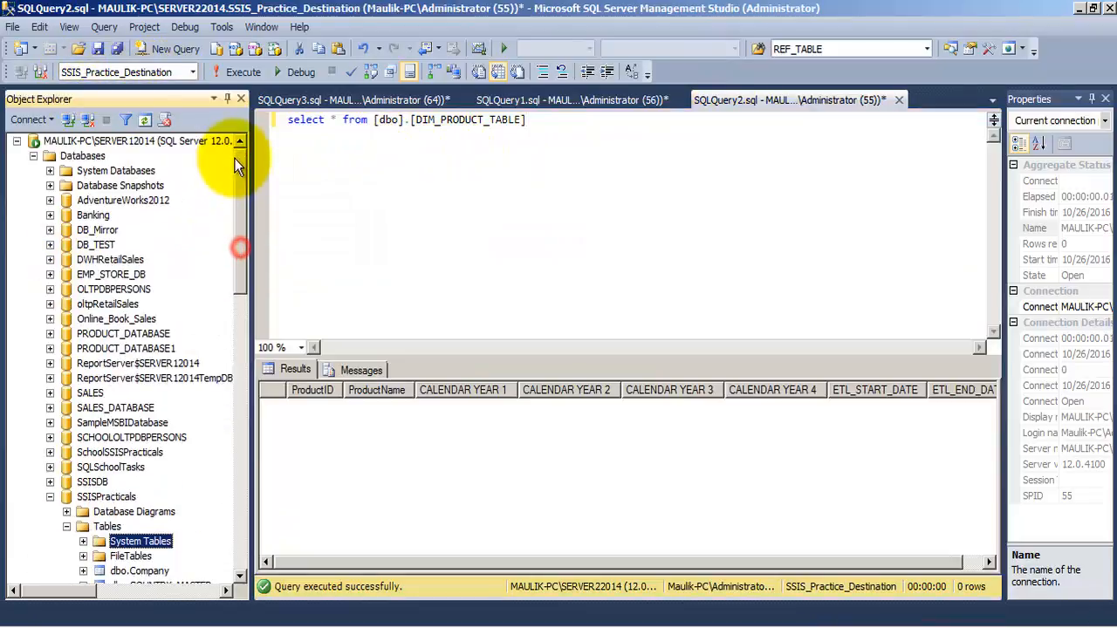
pyautogui.click(18, 141)
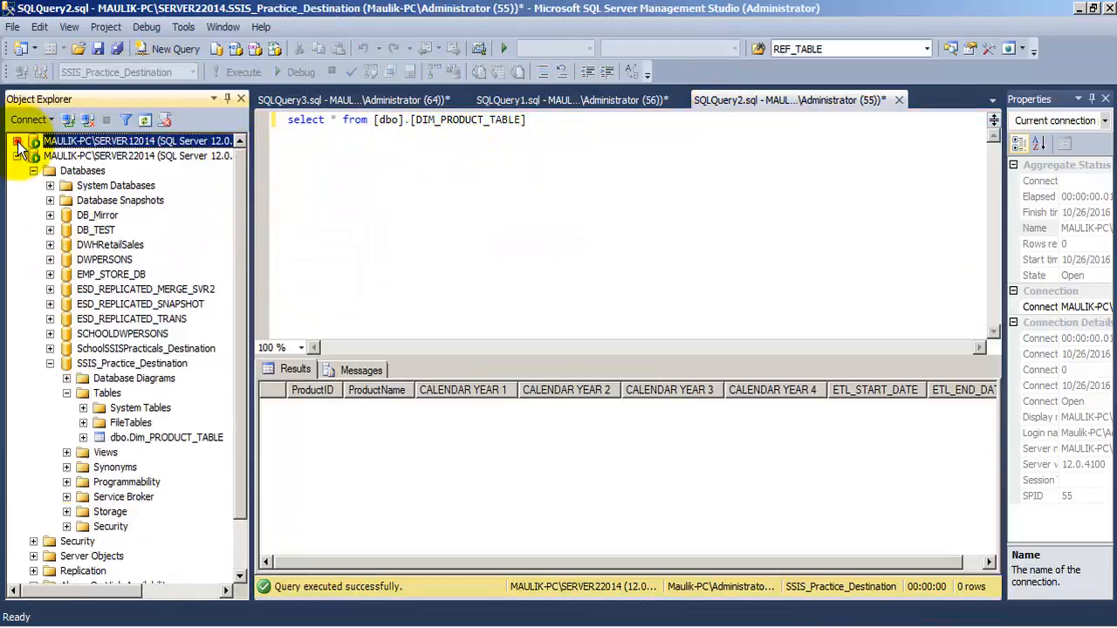
pyautogui.click(84, 156)
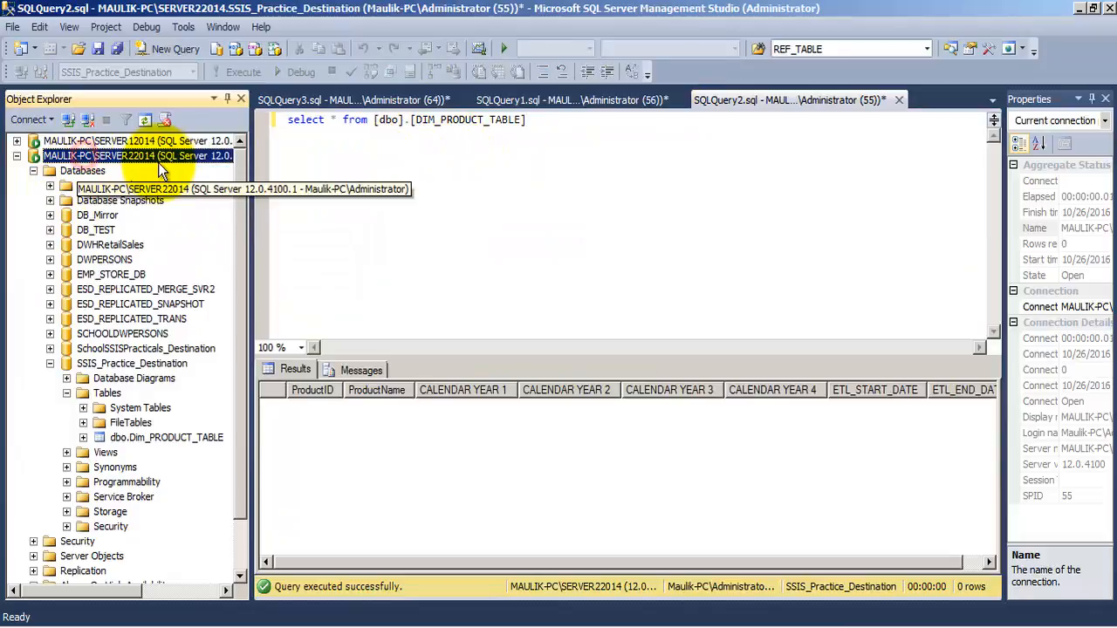
pyautogui.click(114, 365)
pyautogui.click(137, 439)
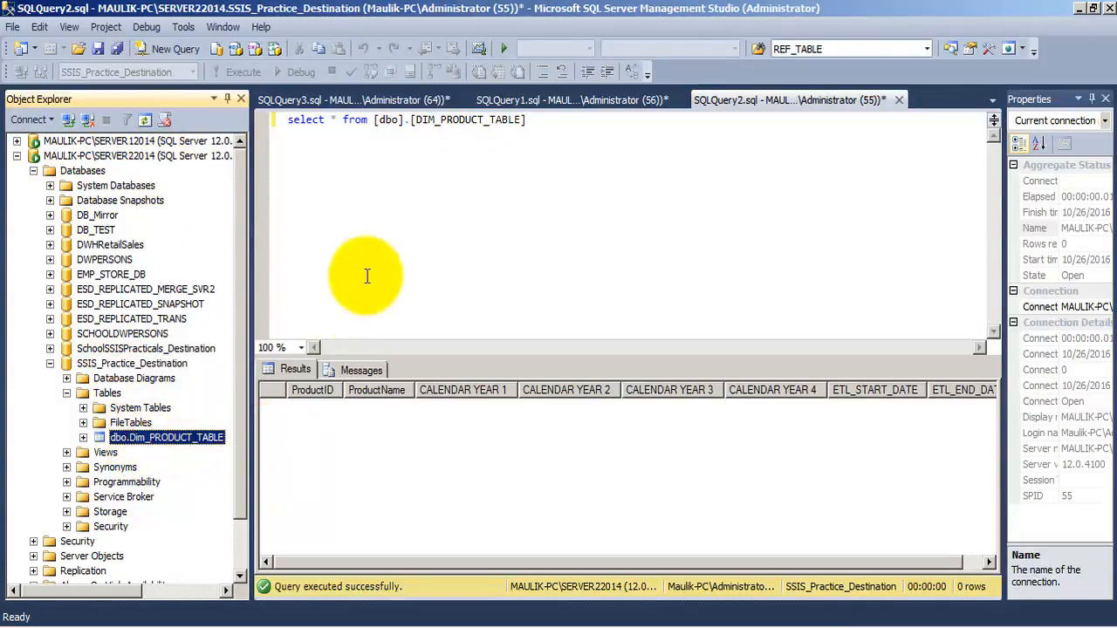
# Step: Run the DIM_PRODUCT_TABLE query again and examine the result columns through to the ETL date fields
pyautogui.moveTo(550, 124); pyautogui.dragTo(216, 114)
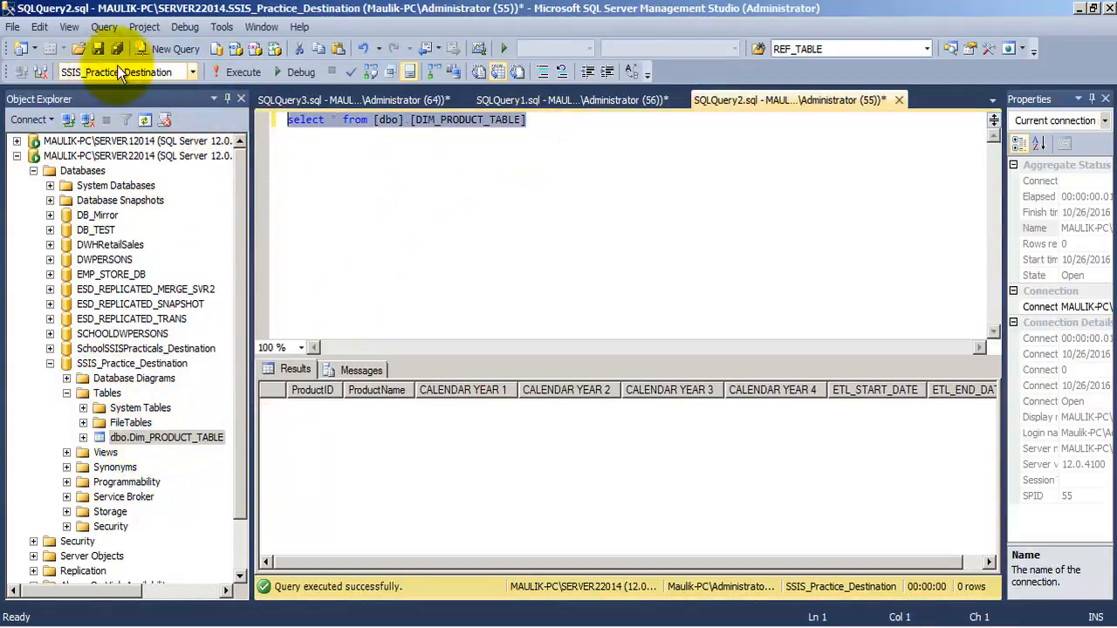
pyautogui.click(242, 71)
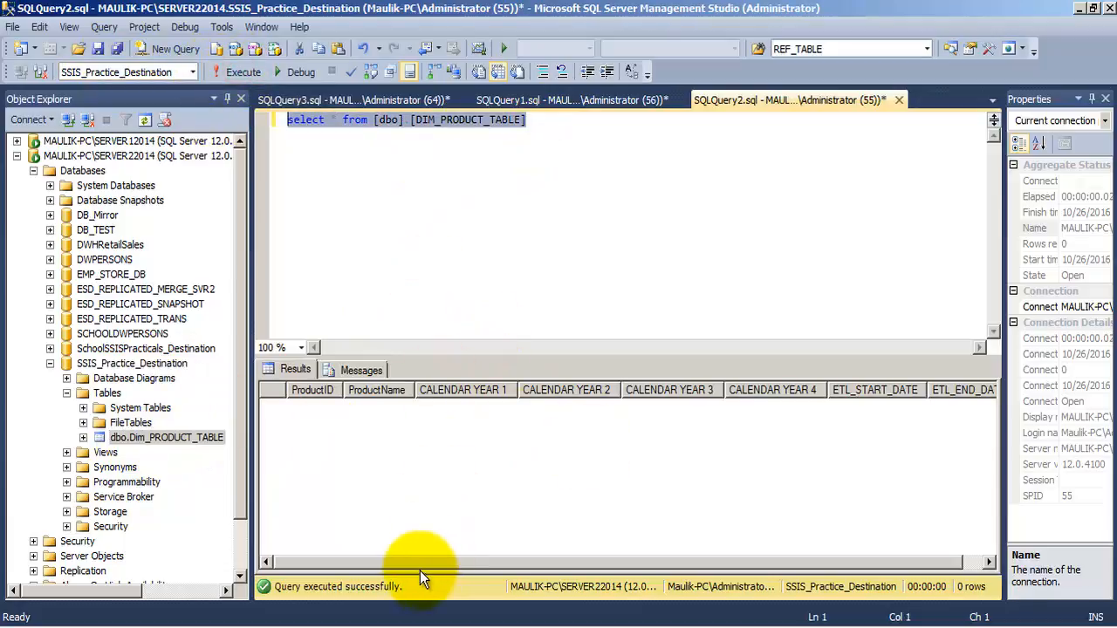
pyautogui.moveTo(420, 564); pyautogui.dragTo(601, 565)
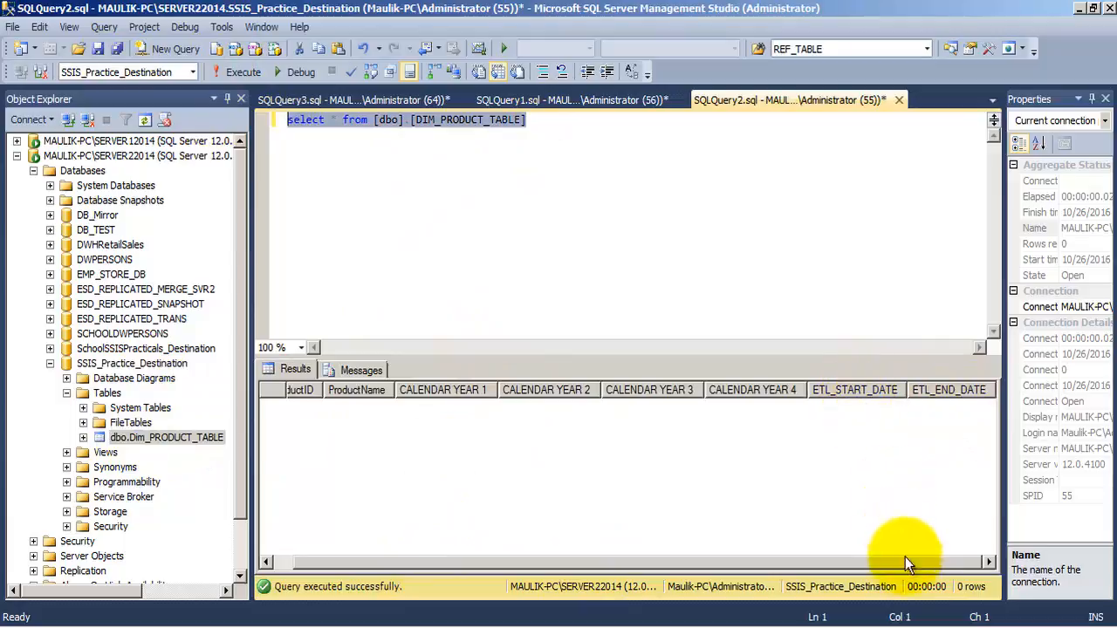
pyautogui.moveTo(899, 566); pyautogui.dragTo(726, 552)
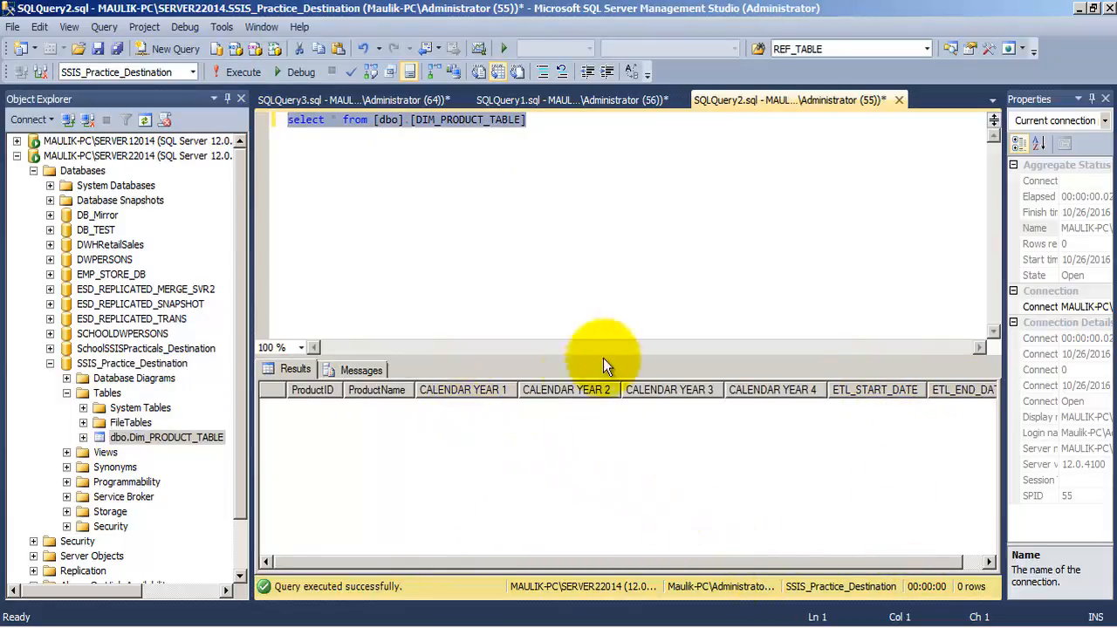
# Step: Switch to Visual Studio and add a Data Flow Task to the CDC_Initial_Load control flow, with one CDC Control Task above it and another below
pyautogui.click(379, 627)
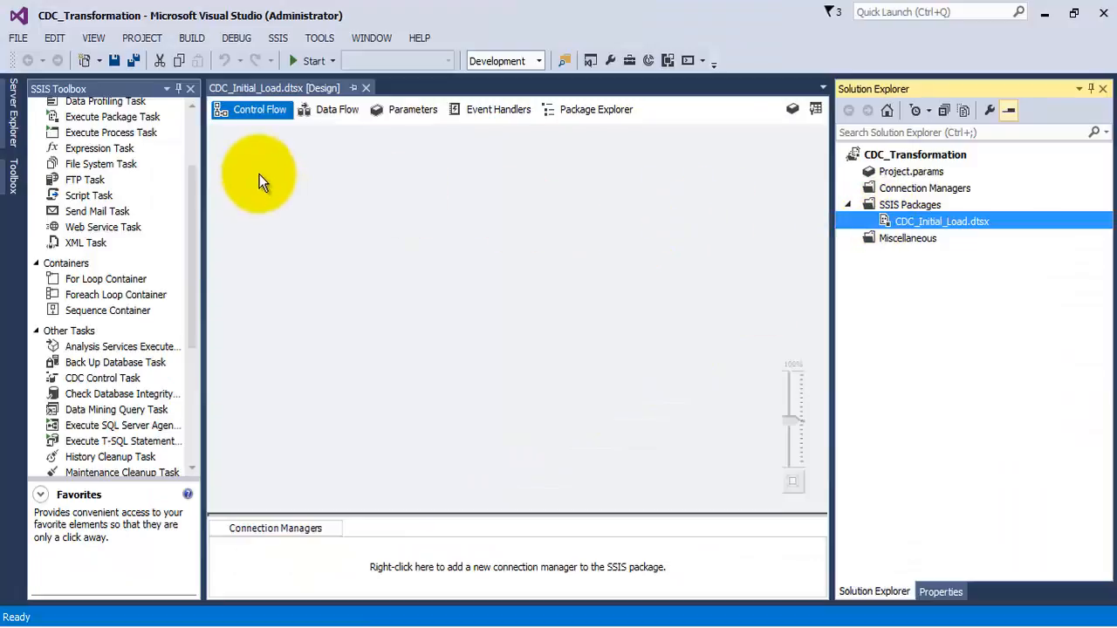
pyautogui.moveTo(192, 191); pyautogui.dragTo(192, 151)
pyautogui.moveTo(100, 123); pyautogui.dragTo(389, 225)
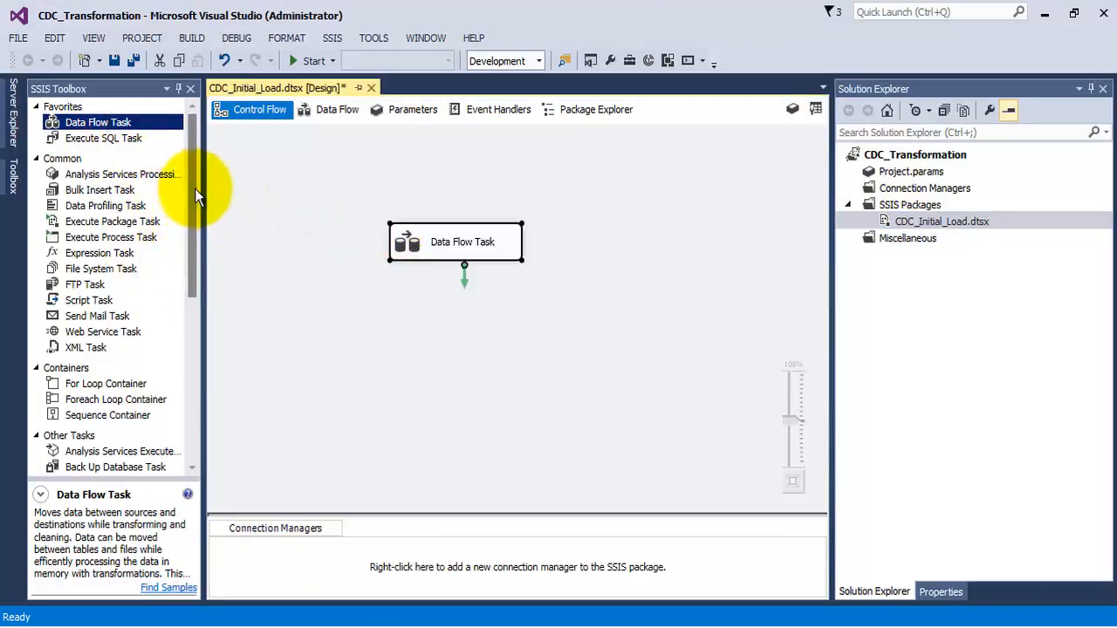
pyautogui.moveTo(190, 194); pyautogui.dragTo(186, 294)
pyautogui.moveTo(94, 246); pyautogui.dragTo(397, 147)
pyautogui.moveTo(418, 233); pyautogui.dragTo(398, 235)
pyautogui.moveTo(436, 161); pyautogui.dragTo(398, 166)
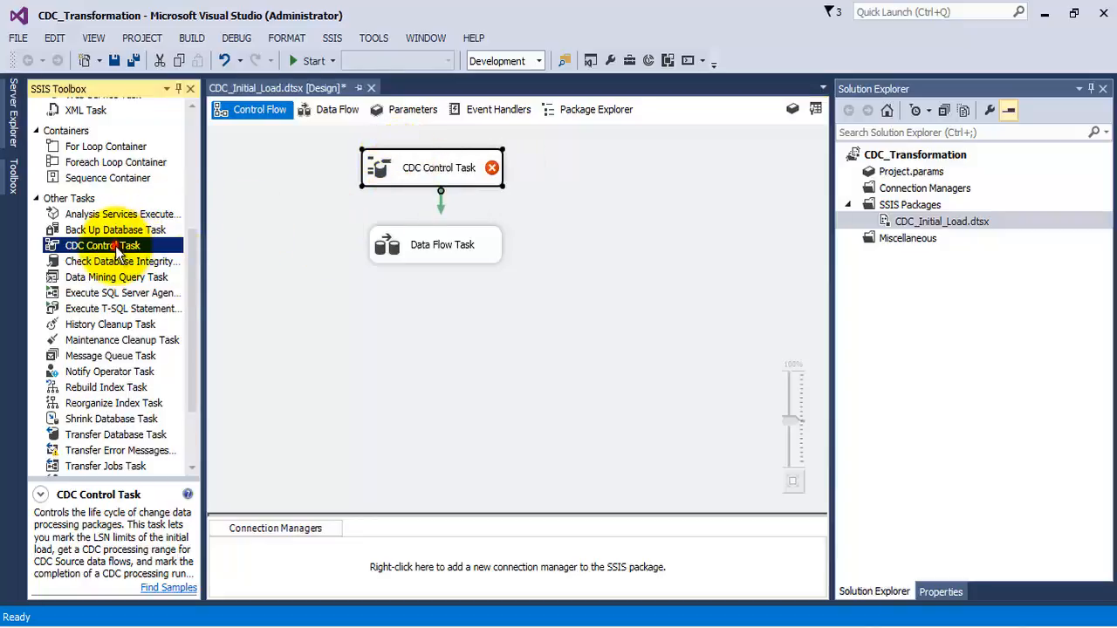
pyautogui.moveTo(98, 246); pyautogui.dragTo(394, 340)
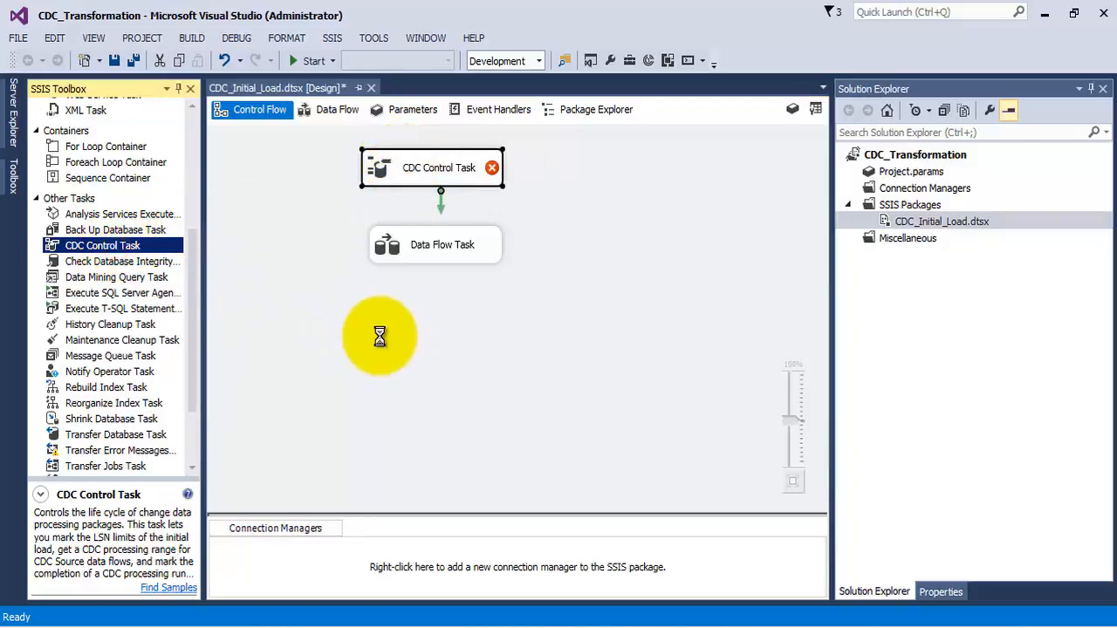
# Step: Rename the CDC Control Task above the Data Flow Task as "CDC Initial Load Start"
pyautogui.click(437, 168)
pyautogui.click(437, 169)
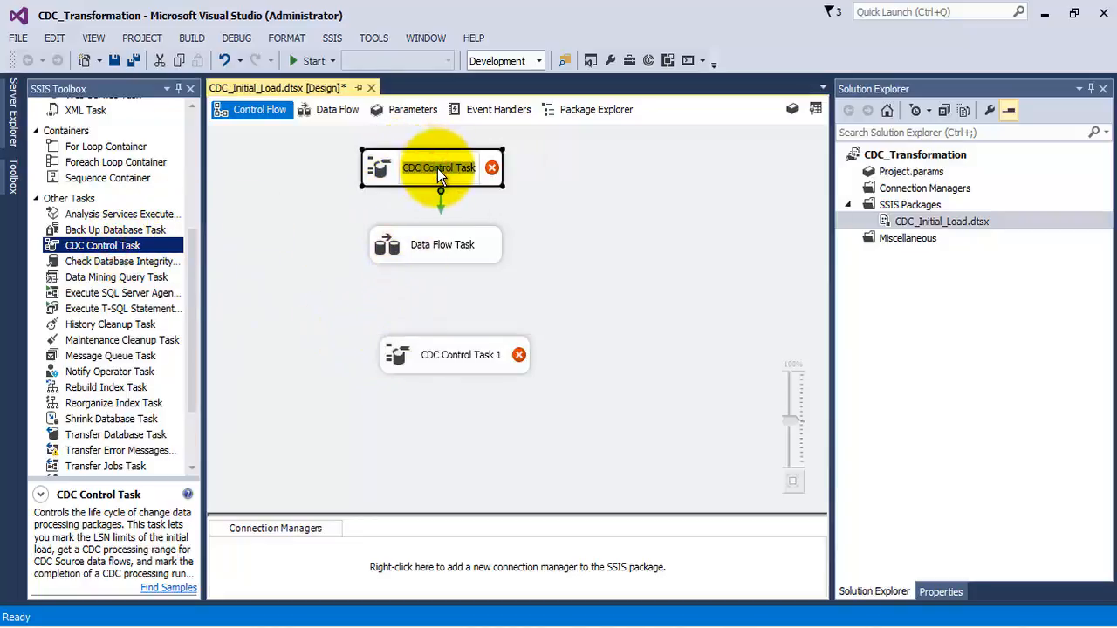
pyautogui.write('CDC In')
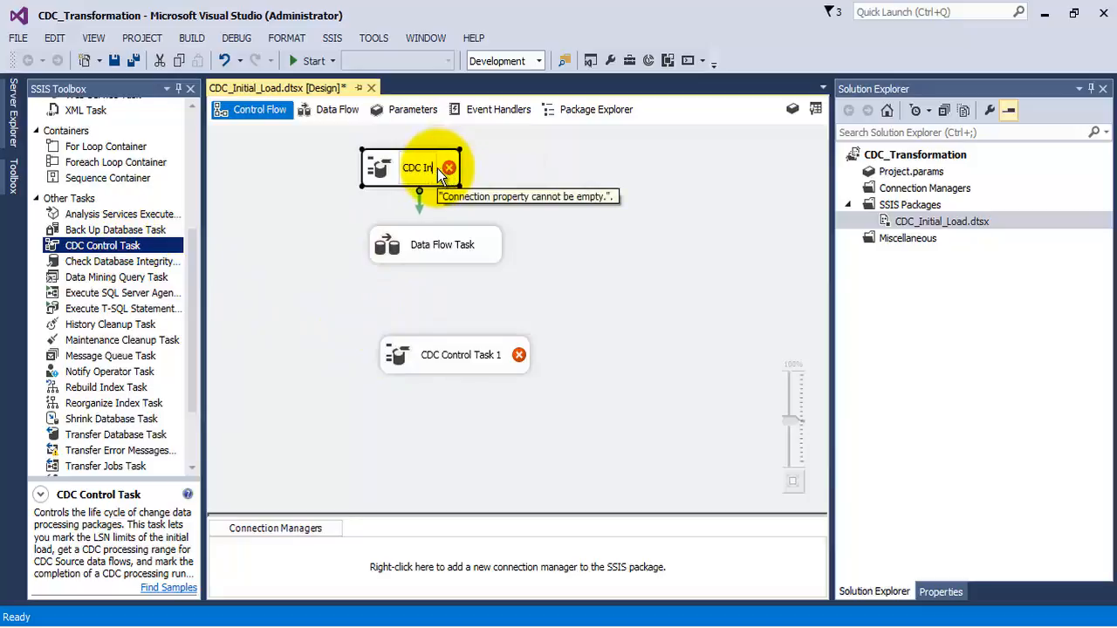
pyautogui.write('itial Load')
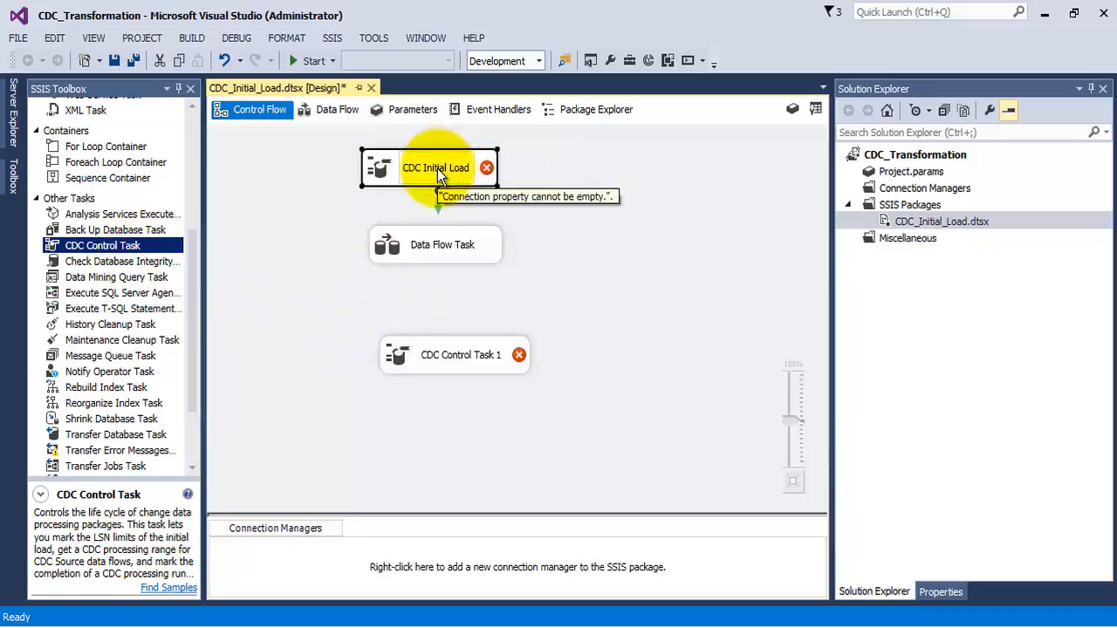
pyautogui.write(' Start')
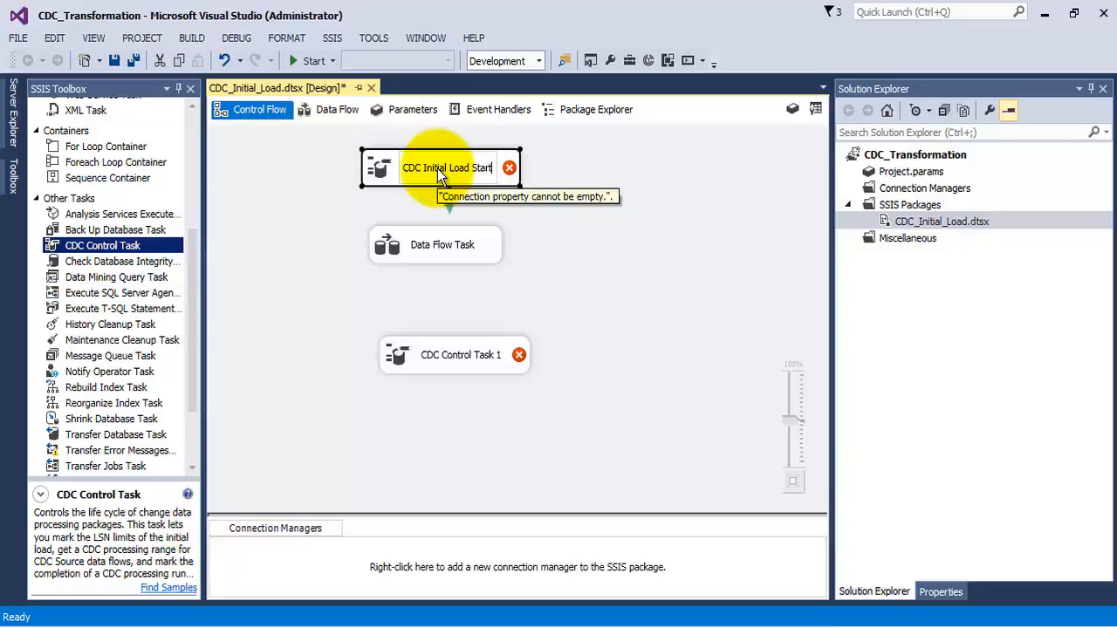
# Step: Align CDC Control Task 1 below the Data Flow Task and rename it as "CDC Initial Load End"
pyautogui.moveTo(435, 354); pyautogui.dragTo(419, 352)
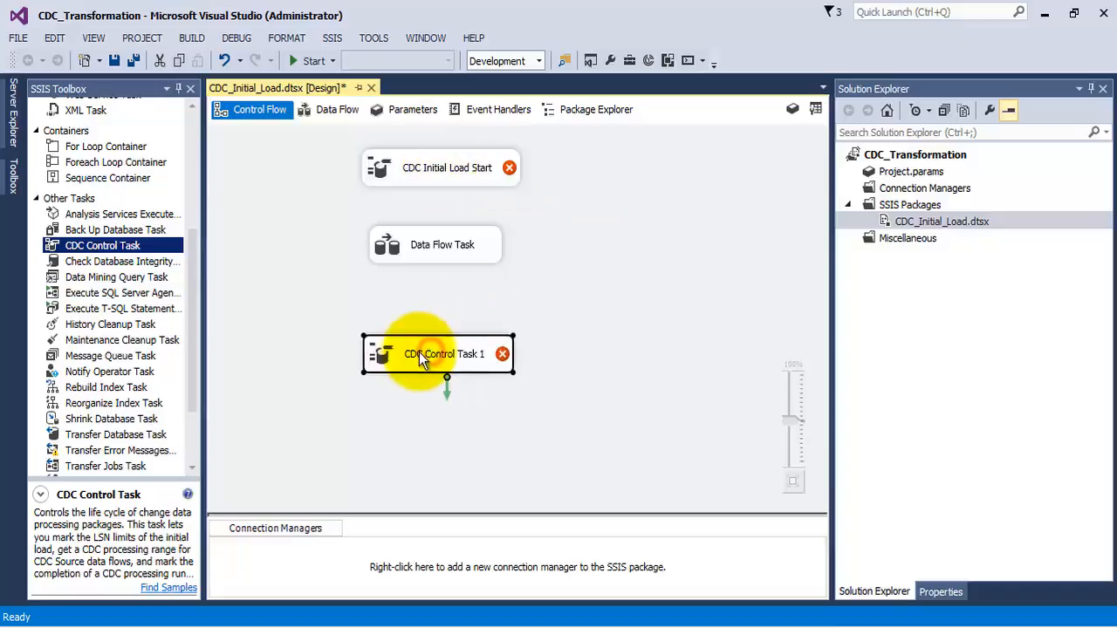
pyautogui.click(421, 353)
pyautogui.write('CDC')
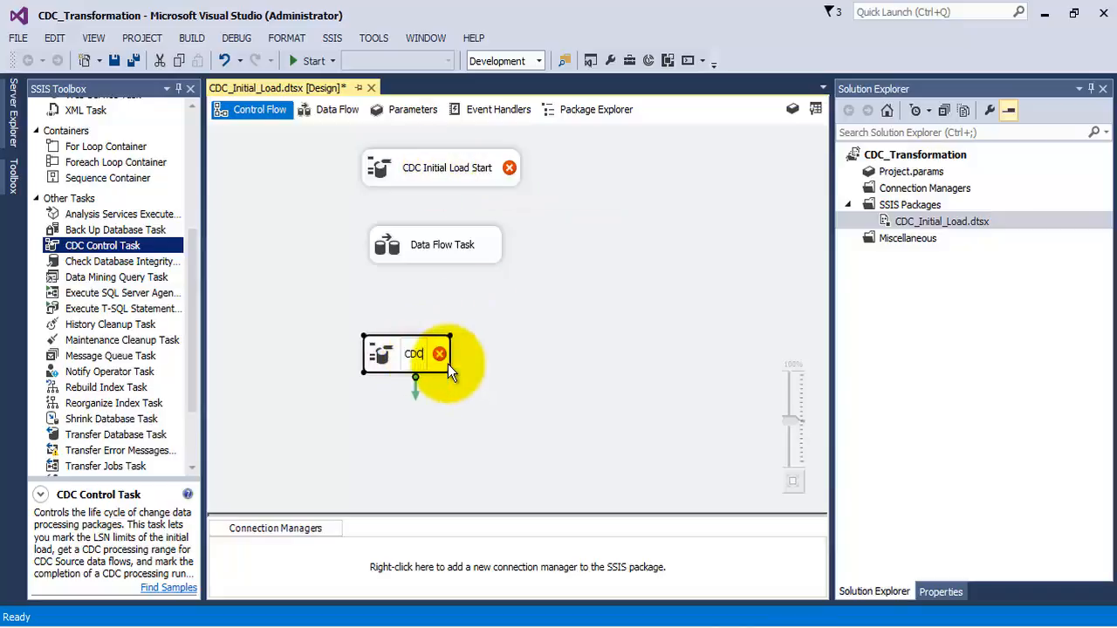
pyautogui.write(' Initial')
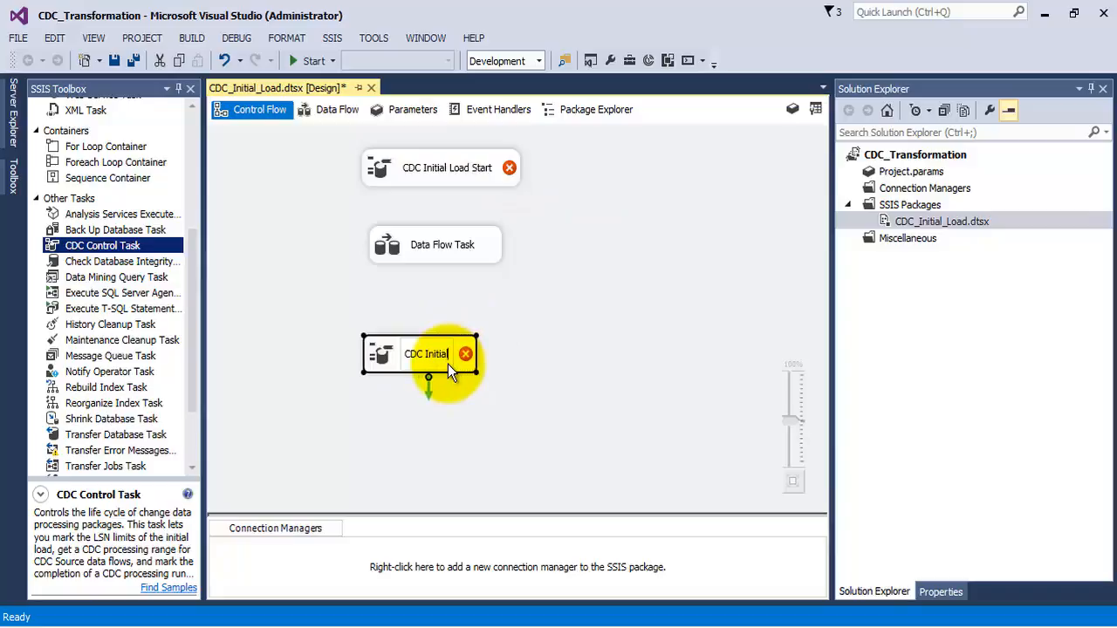
pyautogui.write(' Load End')
pyautogui.press('Return')
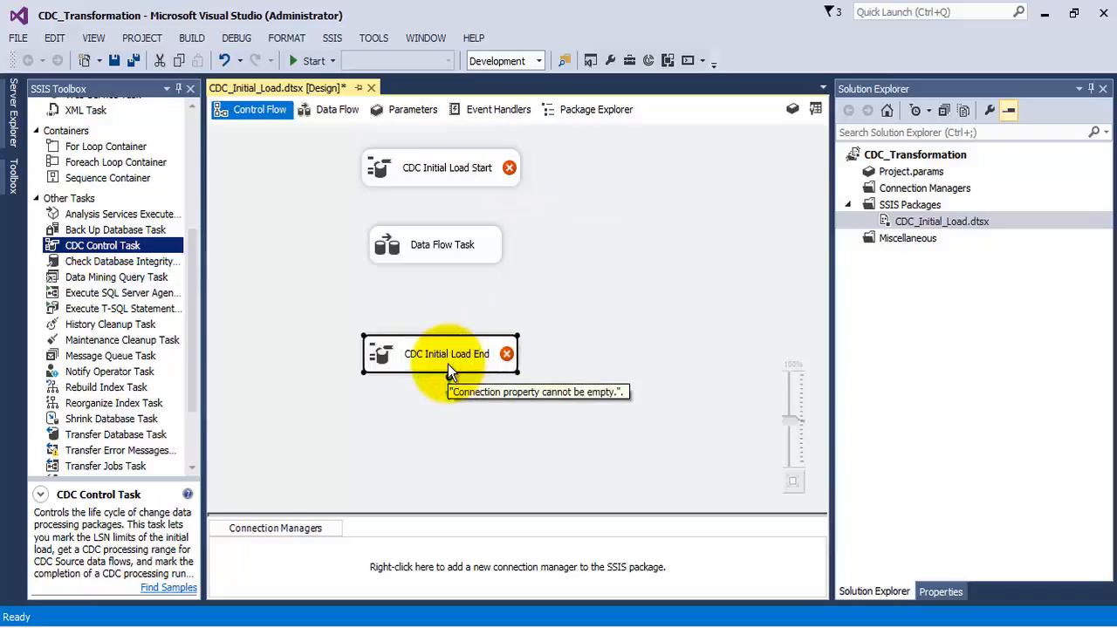
# Step: Reposition the Data Flow Task so it lines up between the two CDC control tasks
pyautogui.click(431, 246)
pyautogui.click(438, 179)
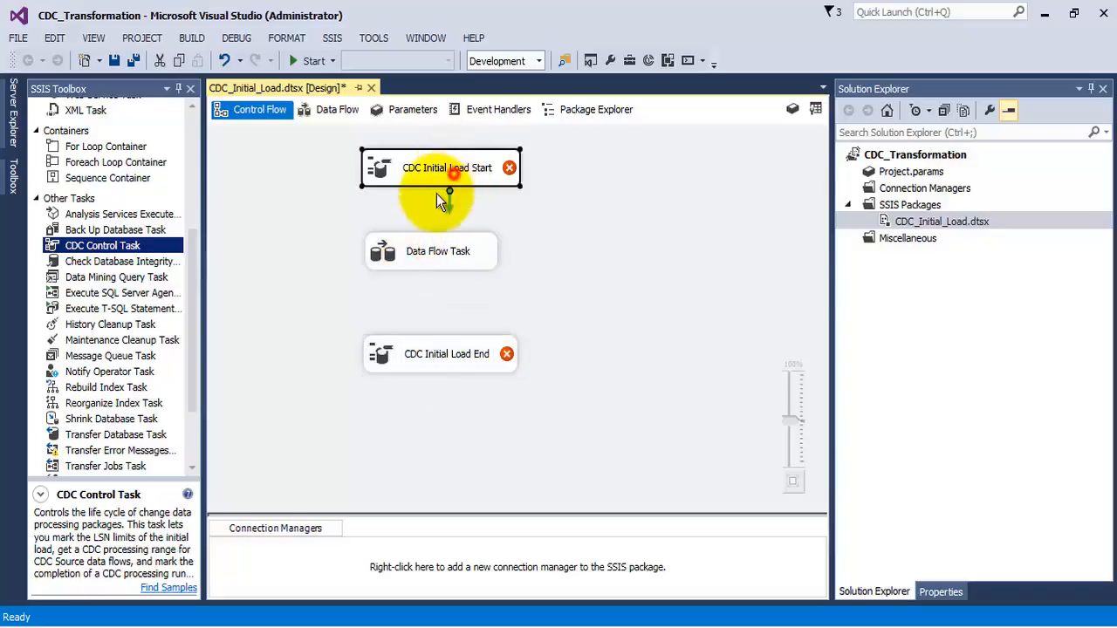
pyautogui.click(440, 260)
# Step: Start a new ADO.NET connection manager for the CDC Initial Load Start task and delete the saved SchoolSSISPracticals data connection
pyautogui.rightClick(491, 175)
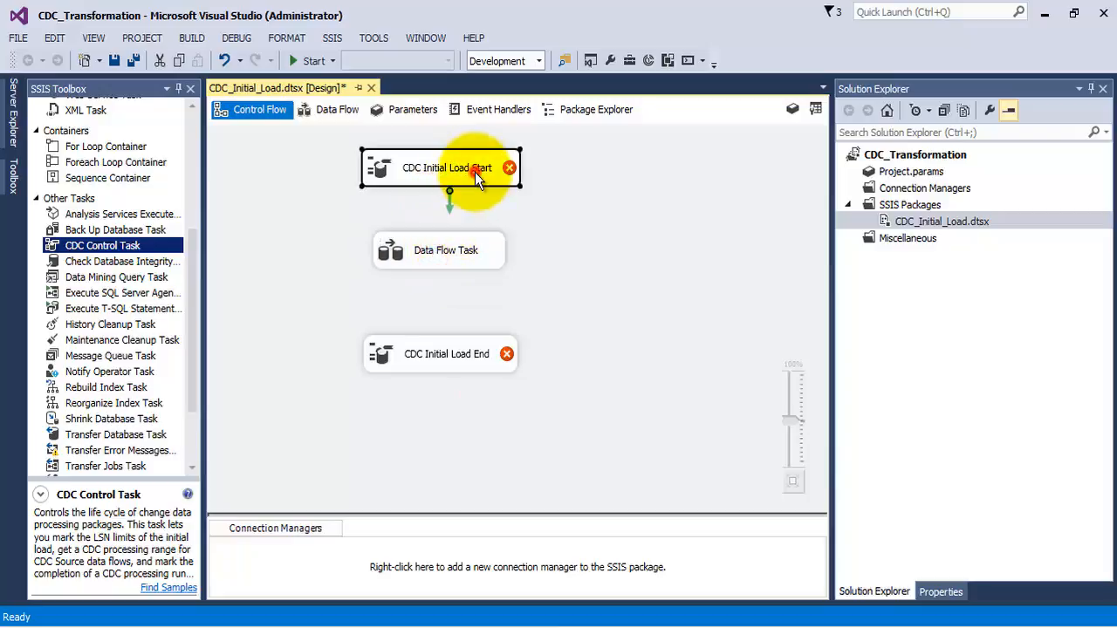
pyautogui.click(494, 178)
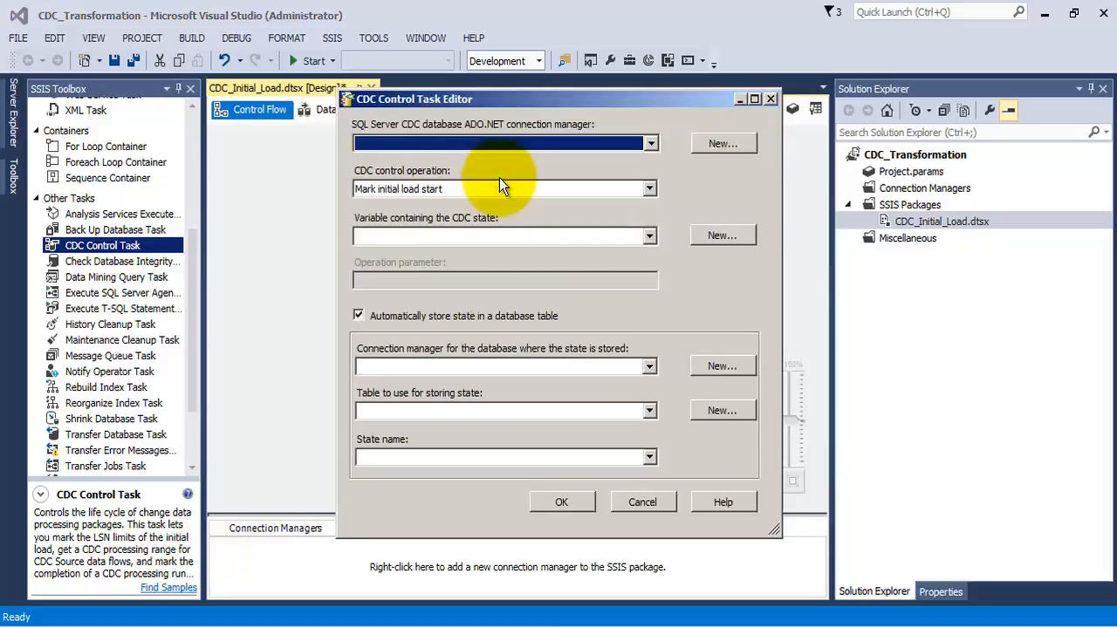
pyautogui.click(724, 143)
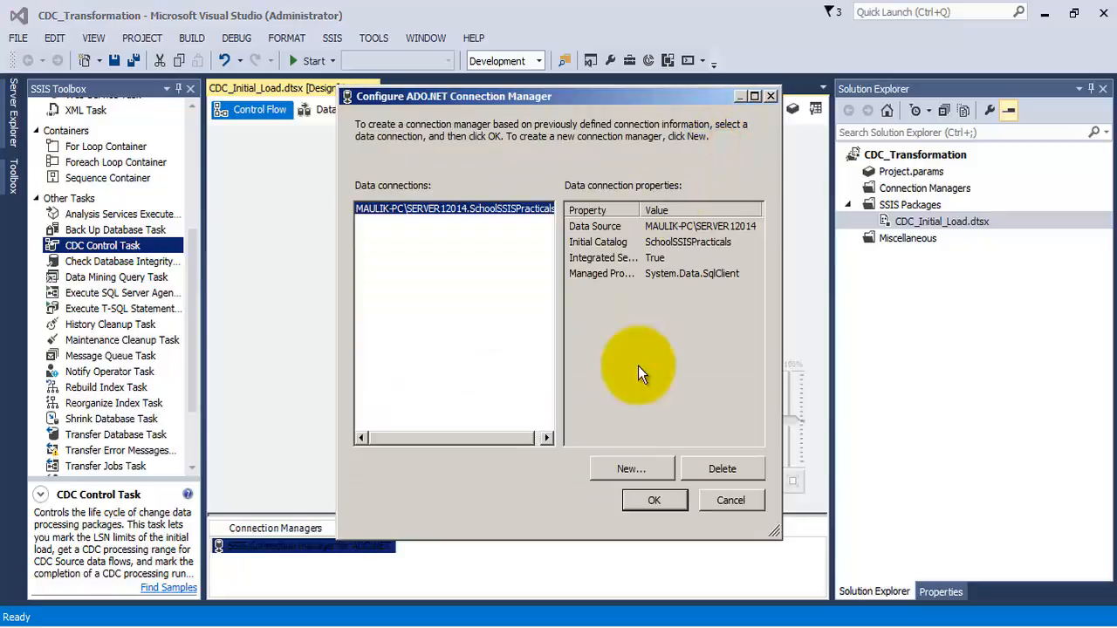
pyautogui.click(715, 466)
# Step: Create and test an ADO.NET connection to the SSISPracticals database on the SERVER12014 instance and assign it as the task's CDC database connection
pyautogui.click(658, 471)
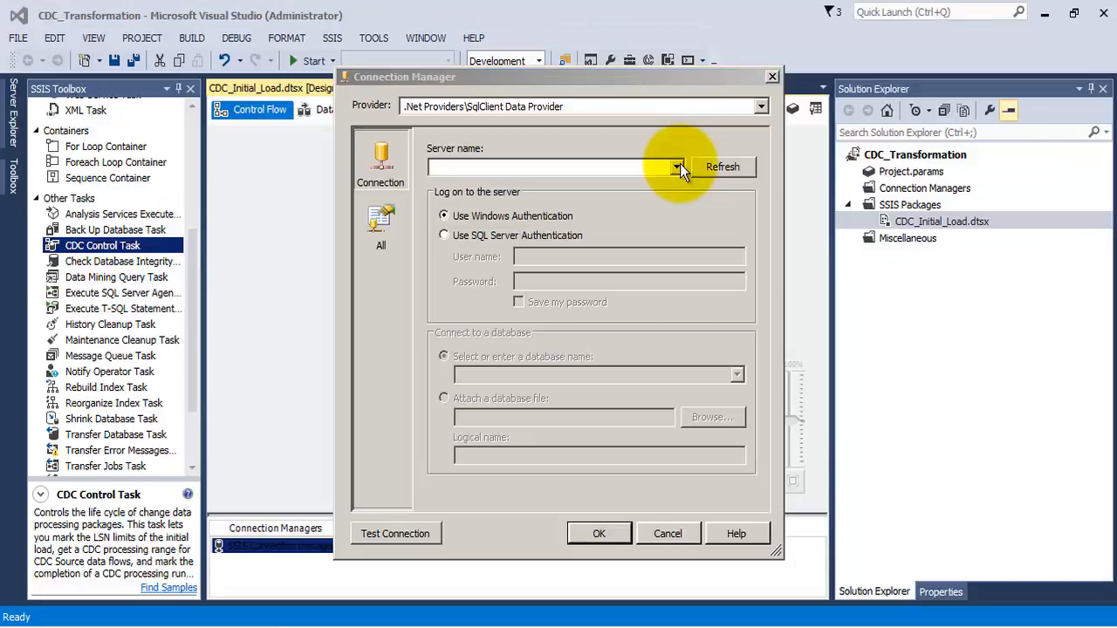
pyautogui.click(523, 197)
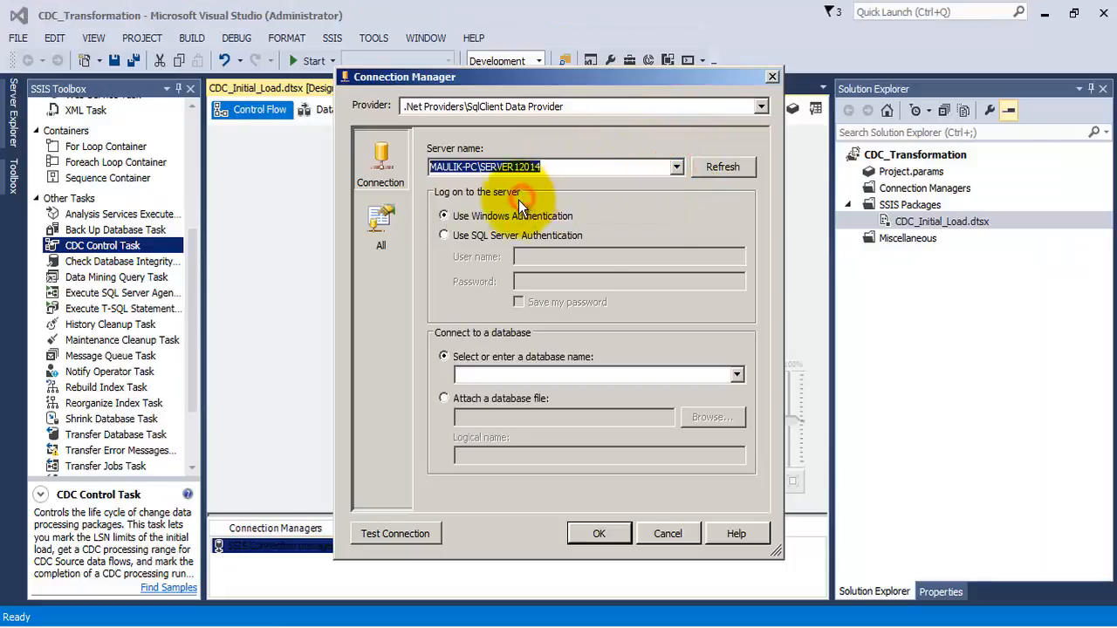
pyautogui.click(735, 375)
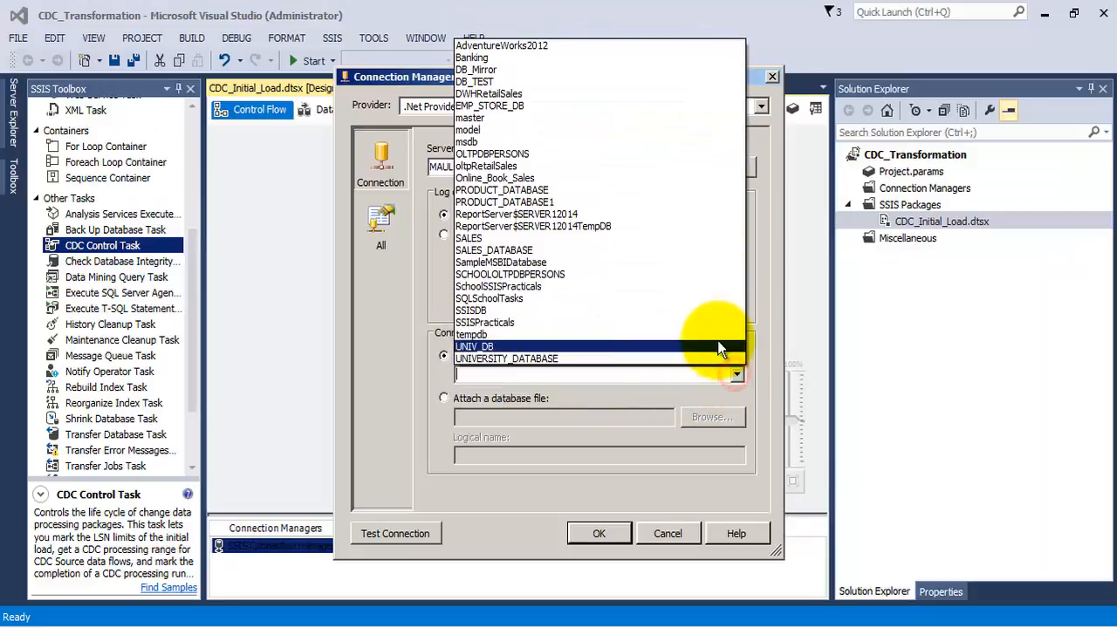
pyautogui.click(486, 323)
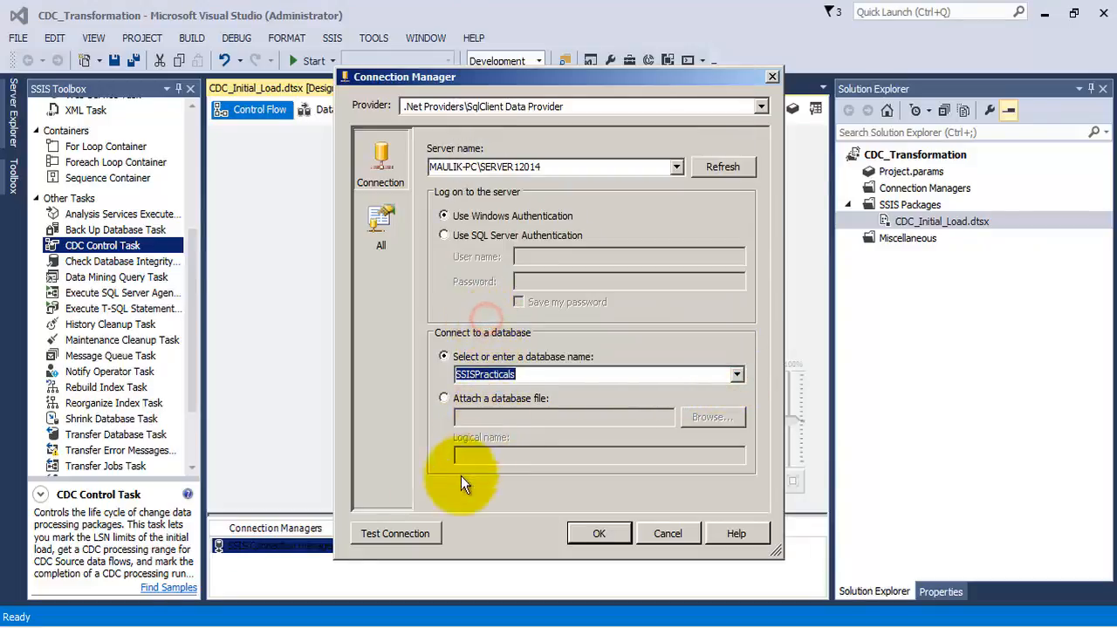
pyautogui.click(401, 532)
pyautogui.click(756, 339)
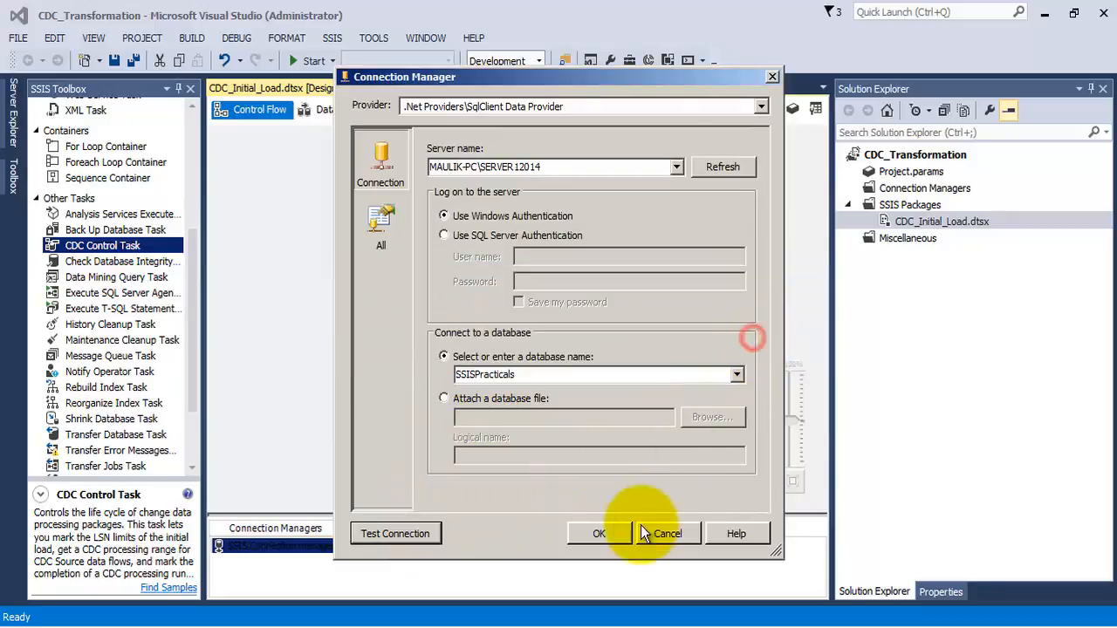
pyautogui.click(606, 533)
pyautogui.click(654, 500)
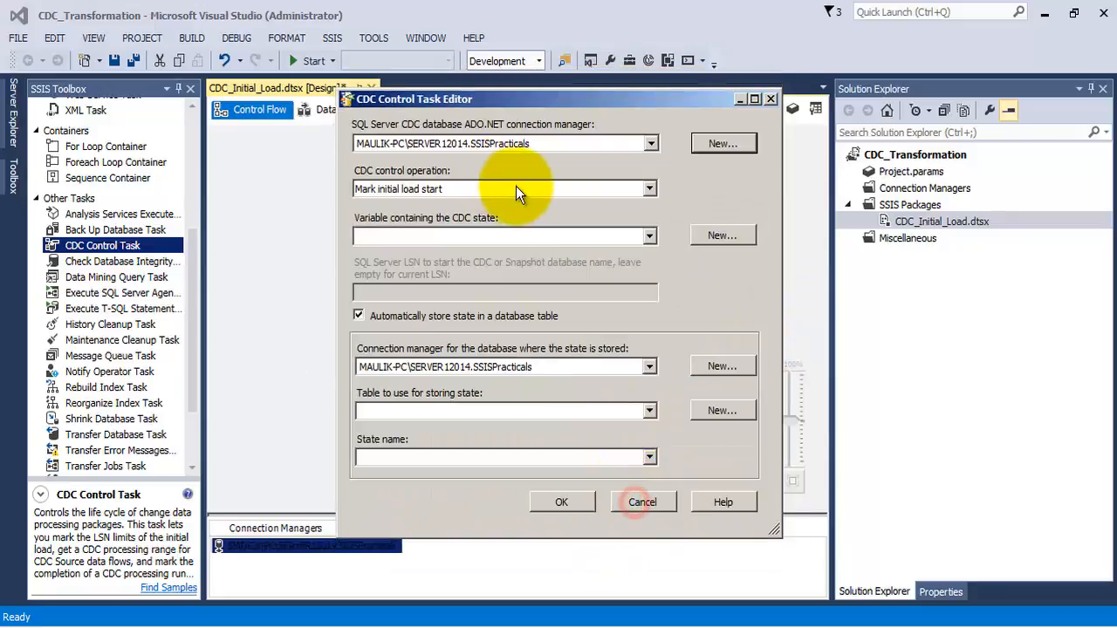
# Step: Create the variable CDC_State in the CDC_Initial_Load container to hold the CDC state
pyautogui.click(650, 237)
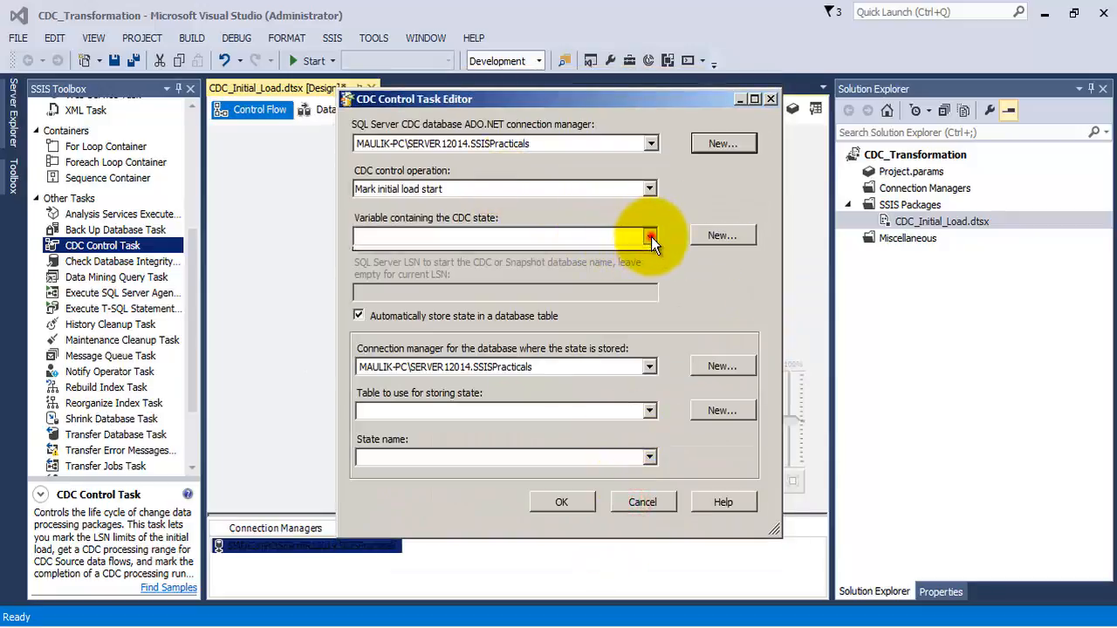
pyautogui.click(712, 236)
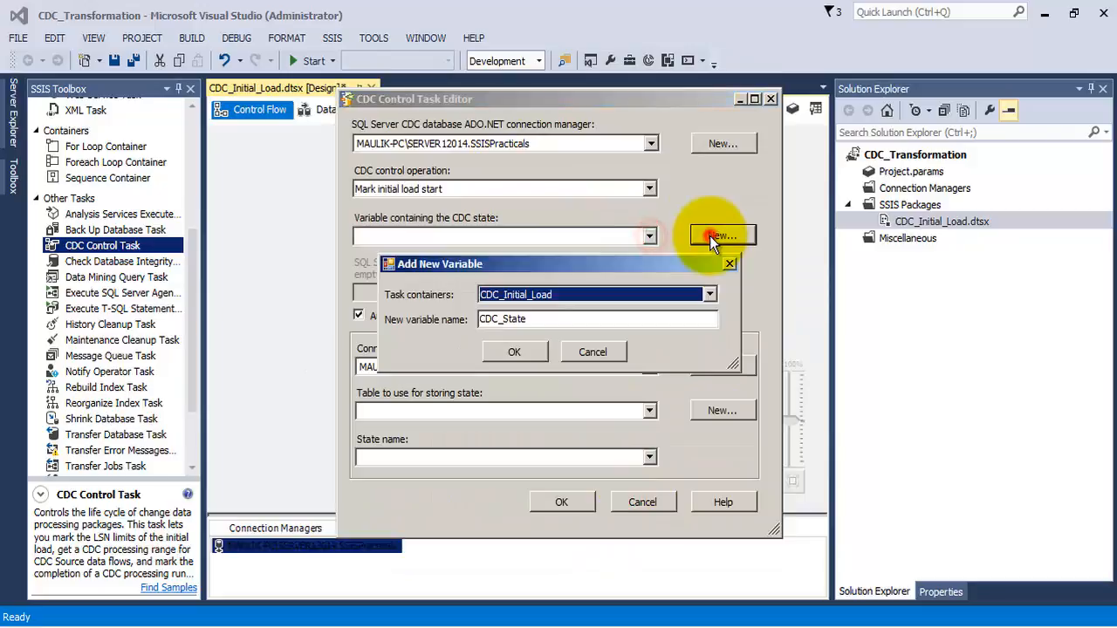
pyautogui.click(514, 351)
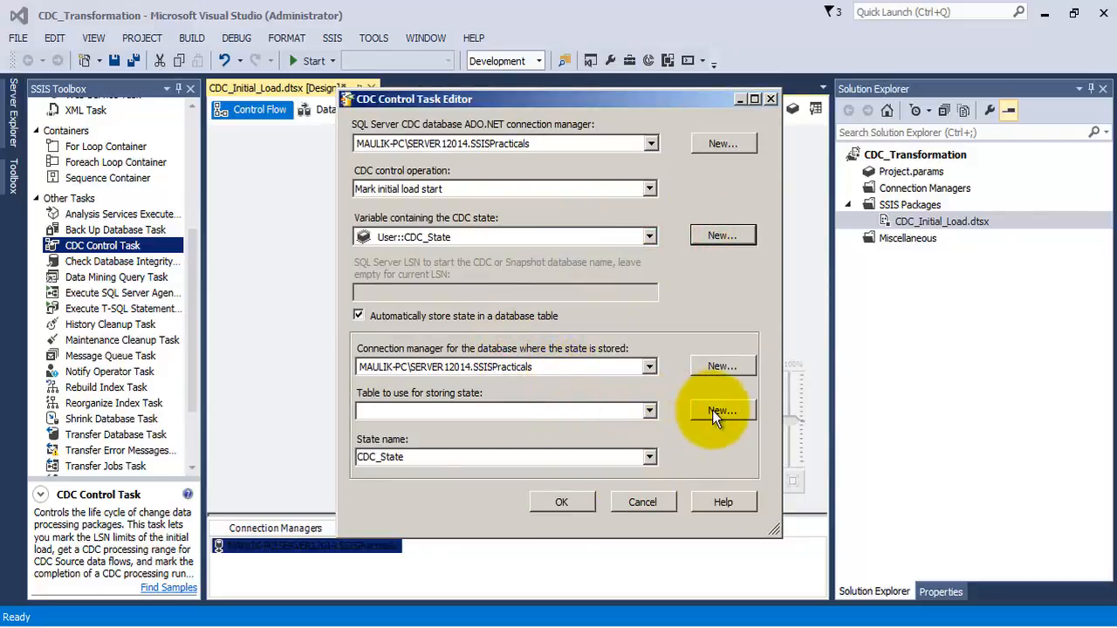
# Step: Create the state table [dbo].[cdc_states] for storing the CDC state and accept the CDC Initial Load Start settings
pyautogui.click(649, 410)
pyautogui.click(649, 411)
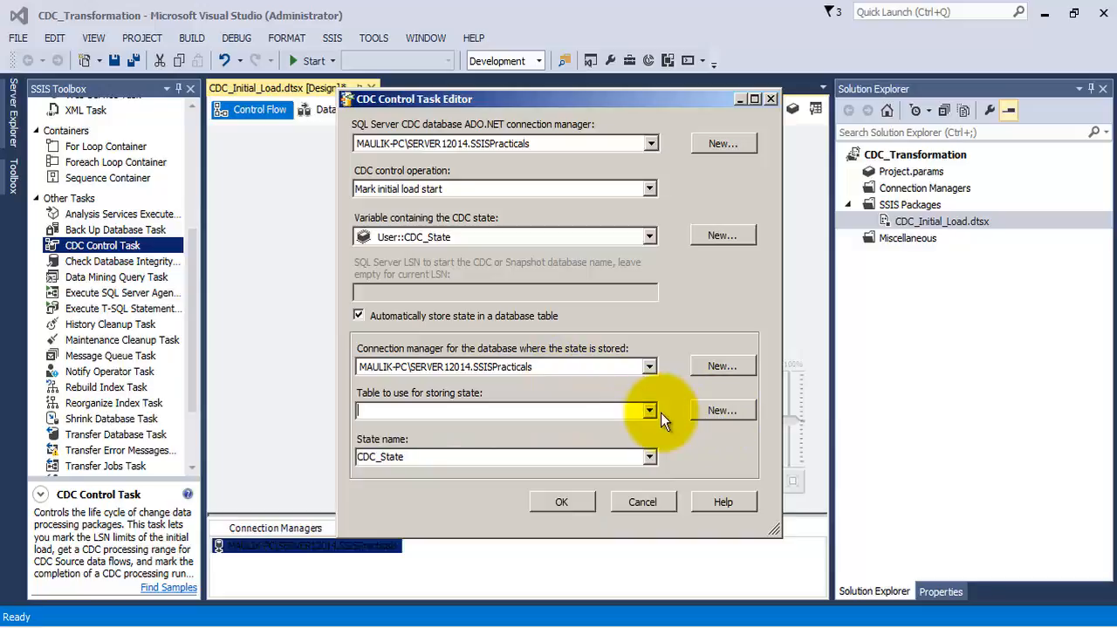
pyautogui.click(650, 411)
pyautogui.click(705, 418)
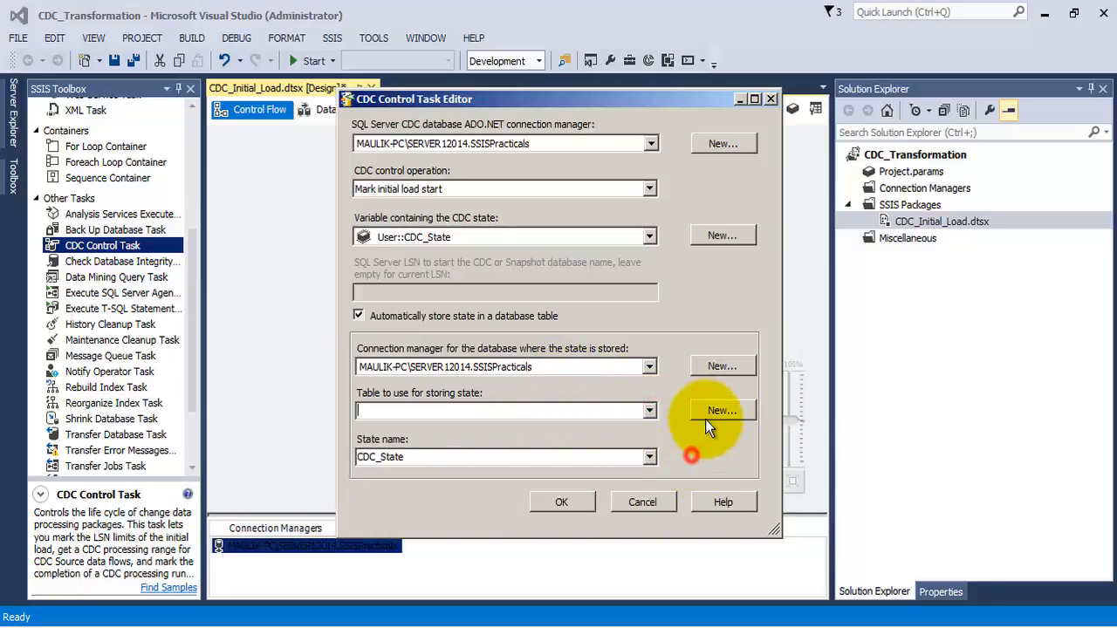
pyautogui.click(586, 455)
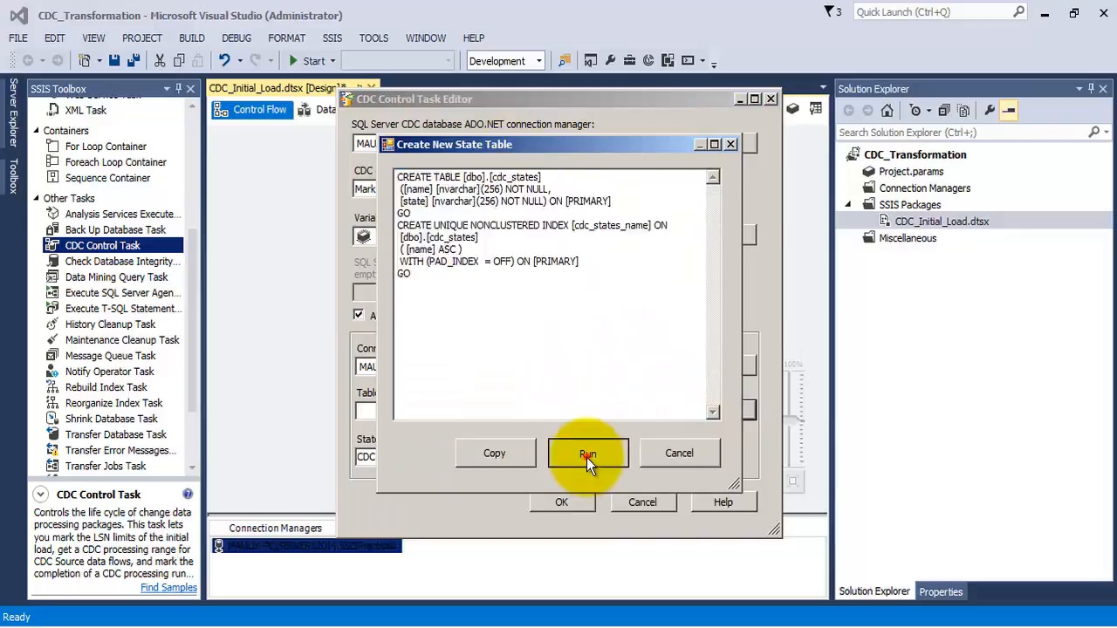
pyautogui.click(570, 500)
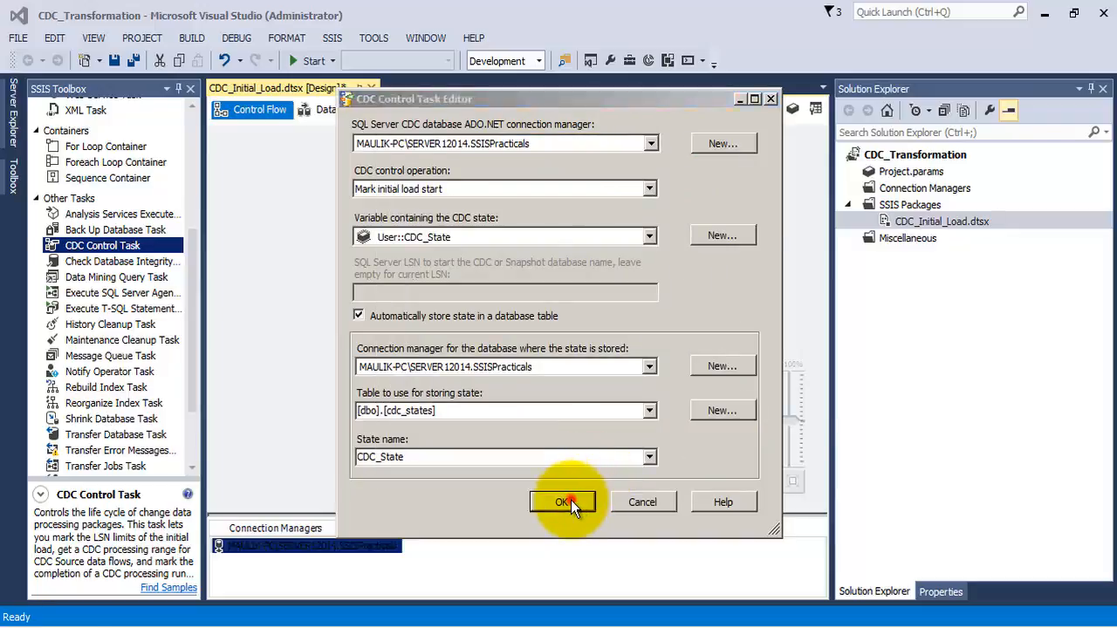
# Step: Save the package and connect the CDC Initial Load Start task to the Data Flow Task
pyautogui.click(135, 60)
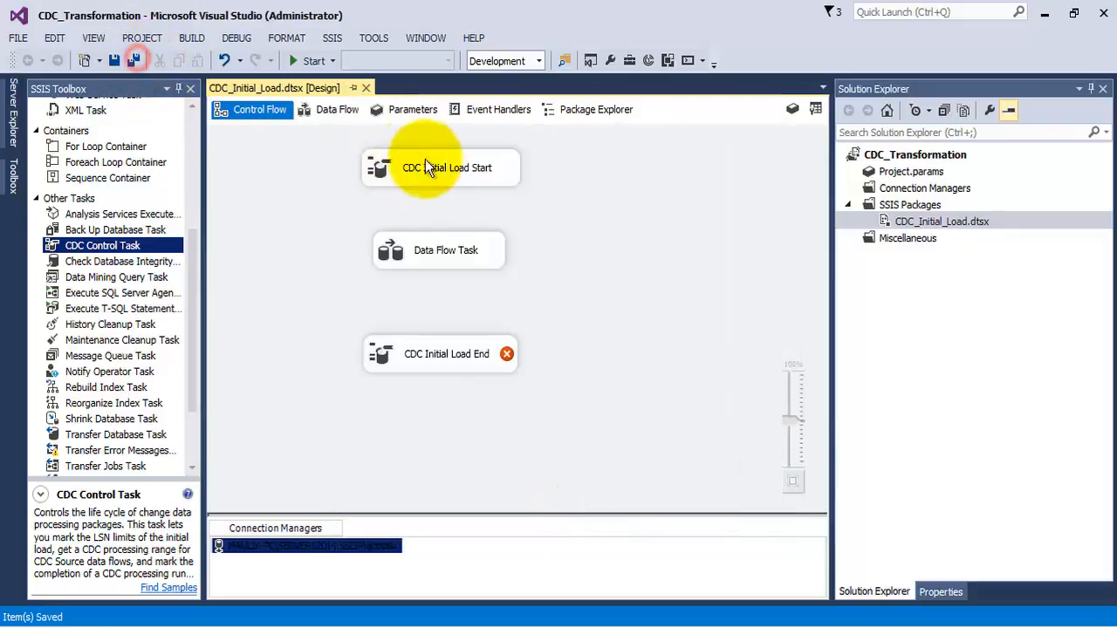
pyautogui.click(425, 159)
pyautogui.moveTo(449, 206); pyautogui.dragTo(448, 247)
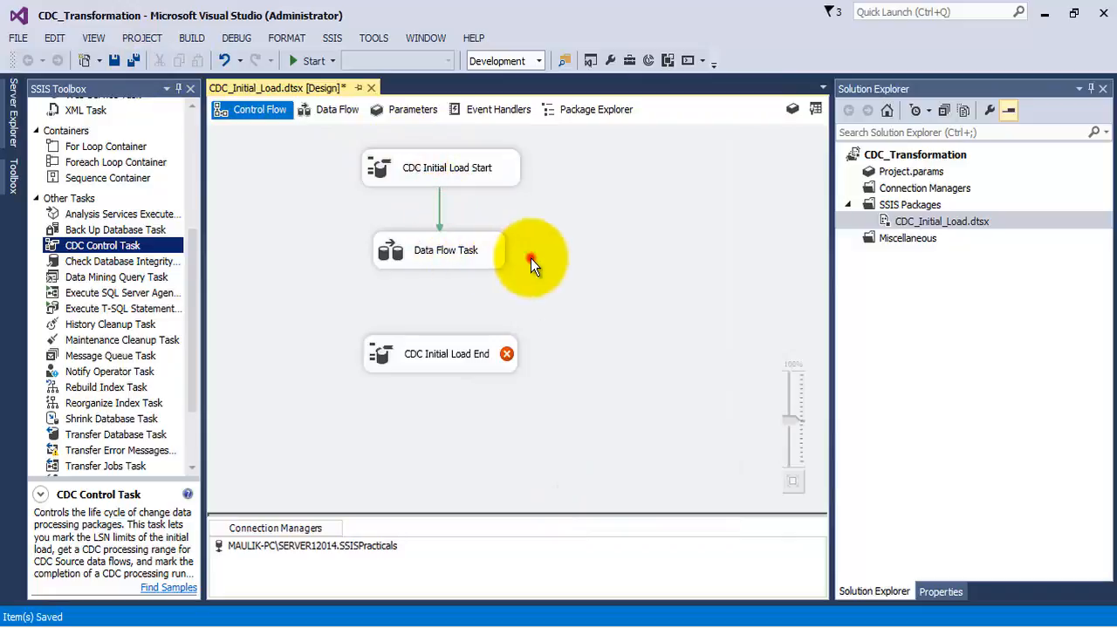
# Step: Connect the Data Flow Task to CDC Initial Load End and set that CDC task's control operation to Mark initial load end
pyautogui.click(453, 253)
pyautogui.moveTo(451, 291); pyautogui.dragTo(443, 351)
pyautogui.rightClick(468, 352)
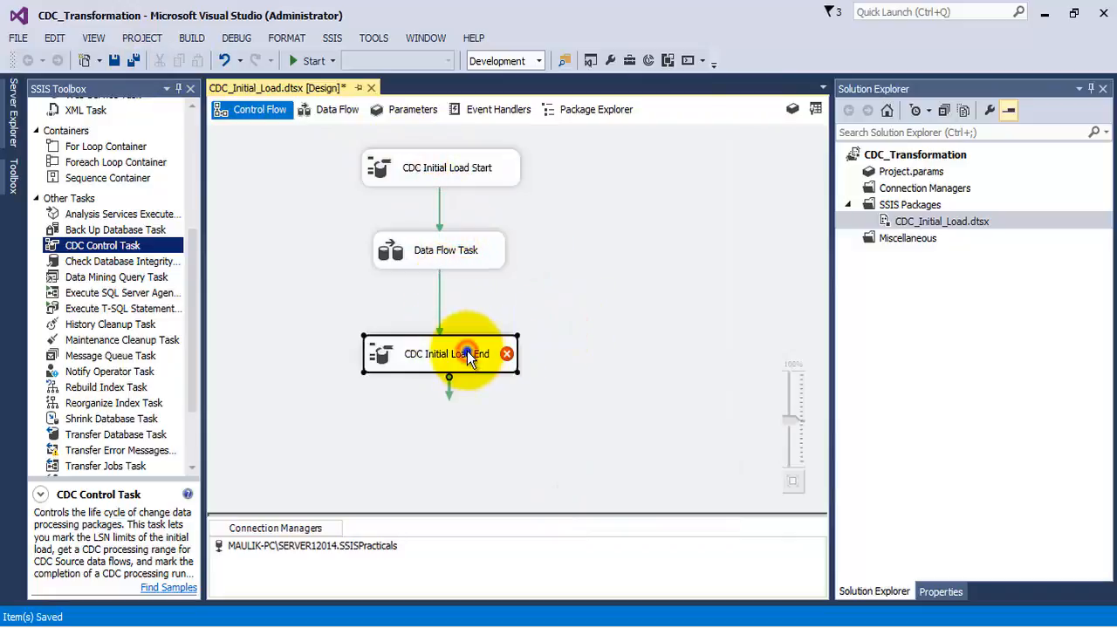
pyautogui.click(521, 17)
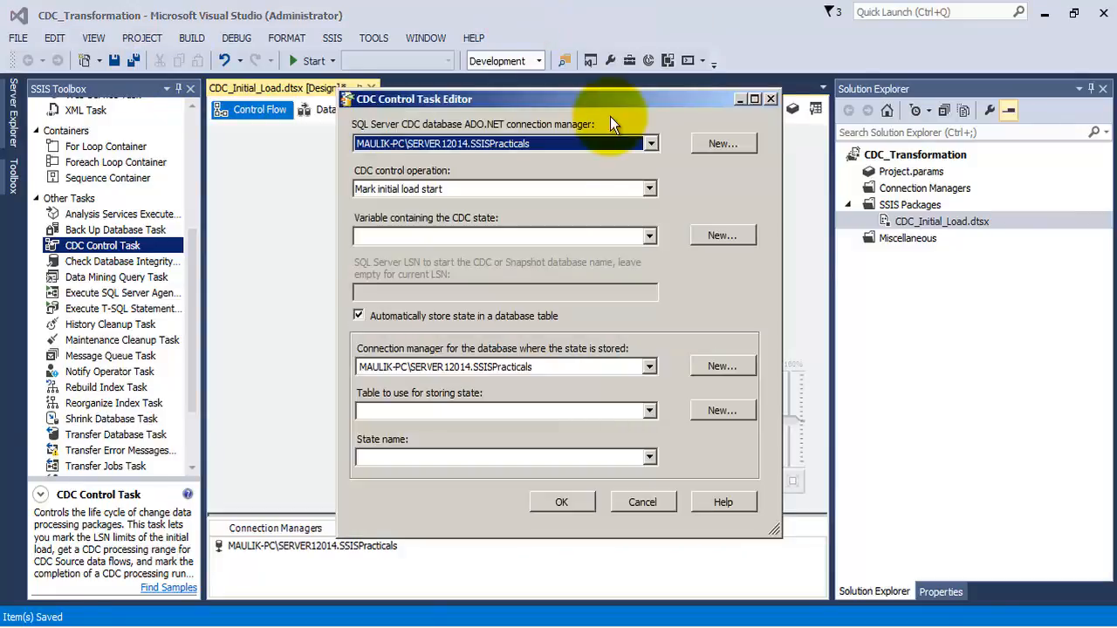
pyautogui.click(650, 189)
pyautogui.click(418, 218)
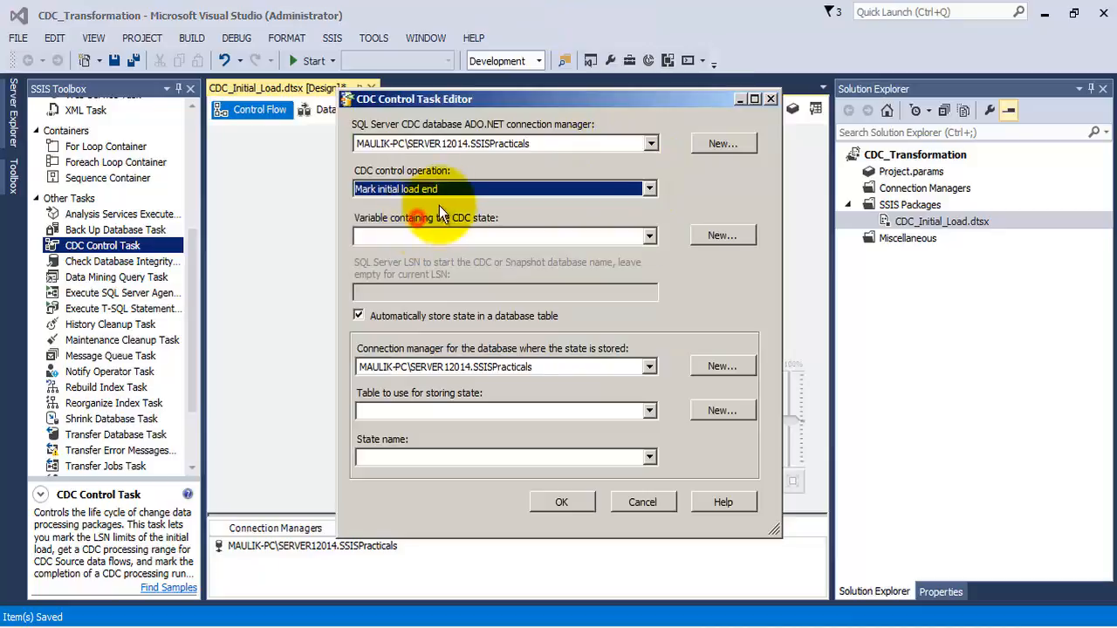
# Step: Use User::CDC_State as the end task's state variable and [dbo].[cdc_states] as its state table, accept the settings and save the package
pyautogui.click(650, 237)
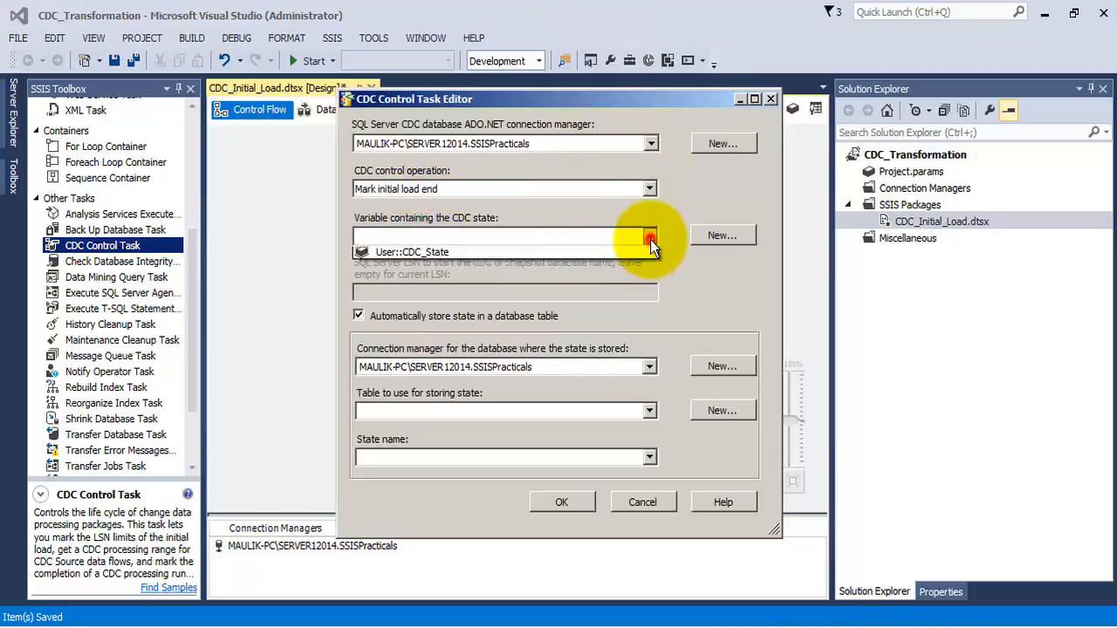
pyautogui.click(476, 254)
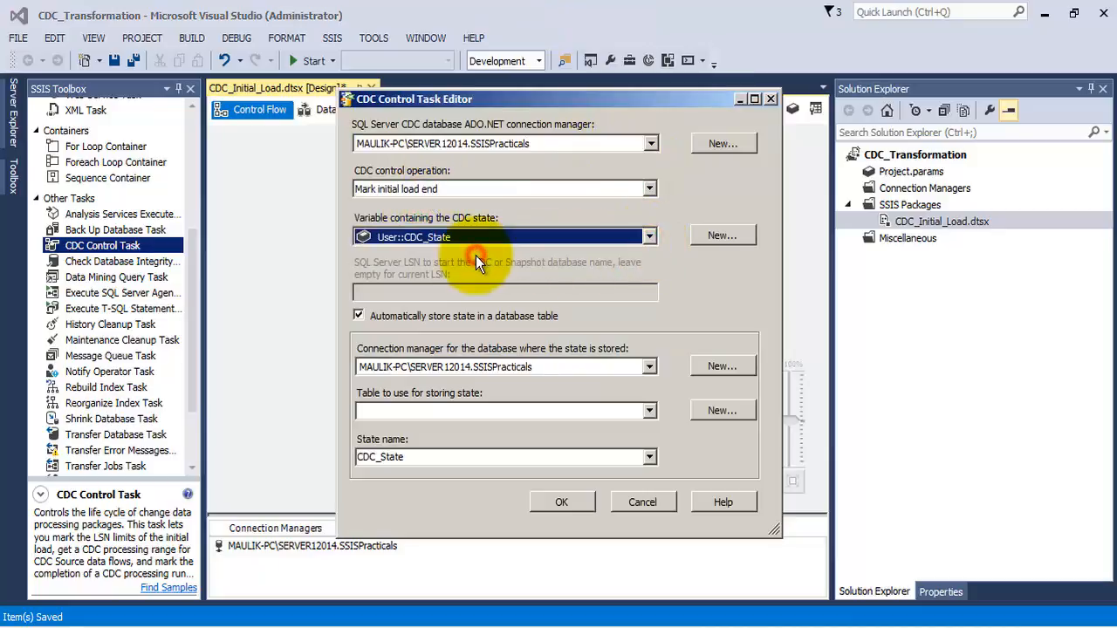
pyautogui.click(652, 411)
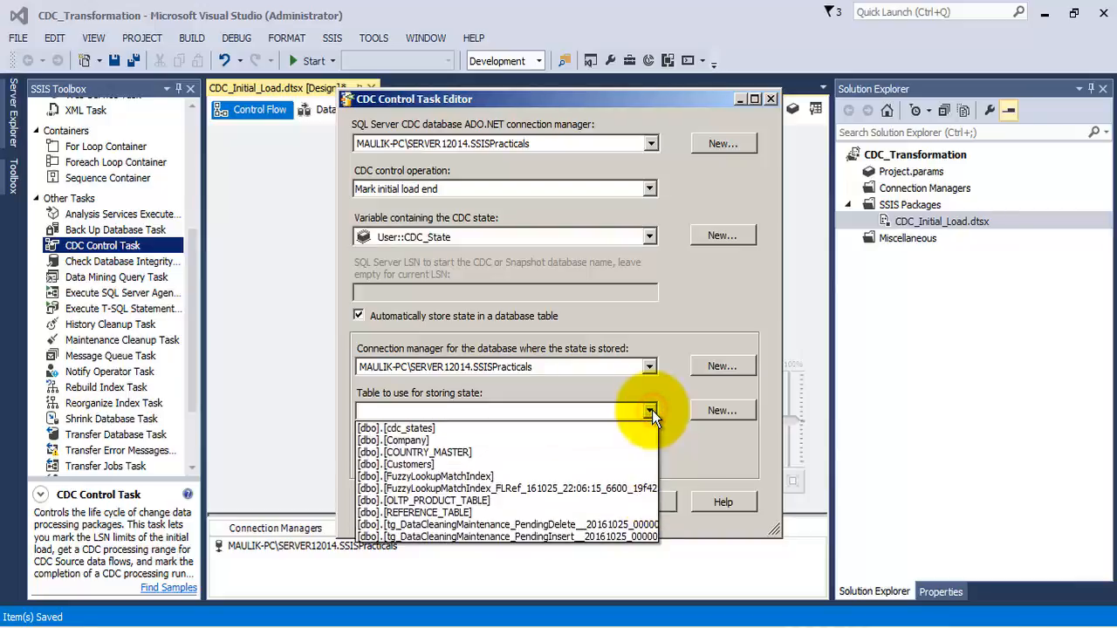
pyautogui.click(446, 428)
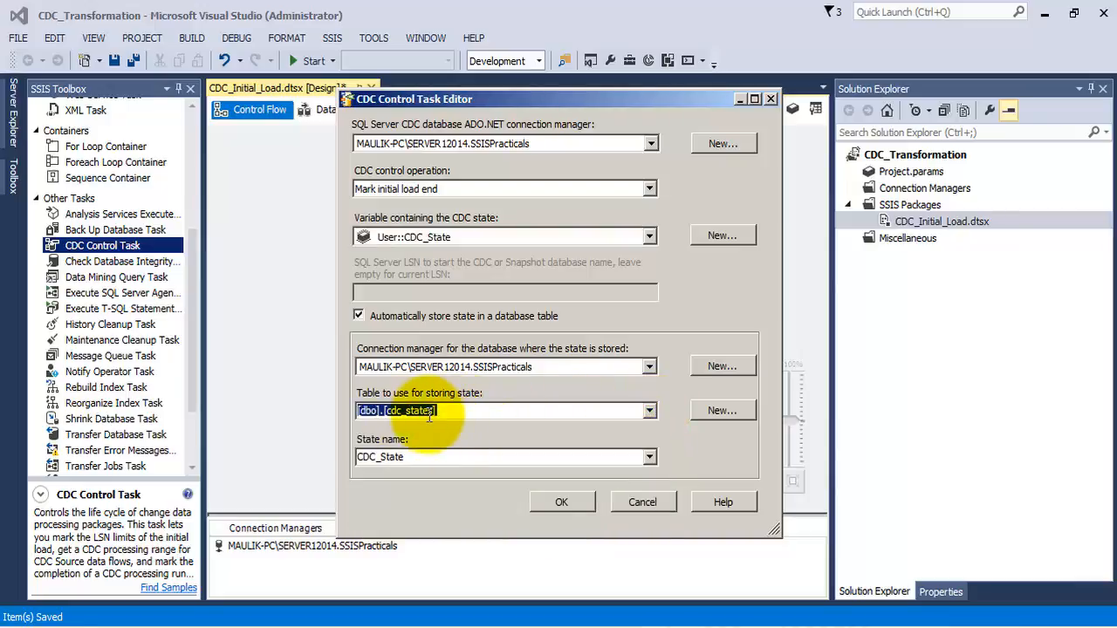
pyautogui.click(563, 504)
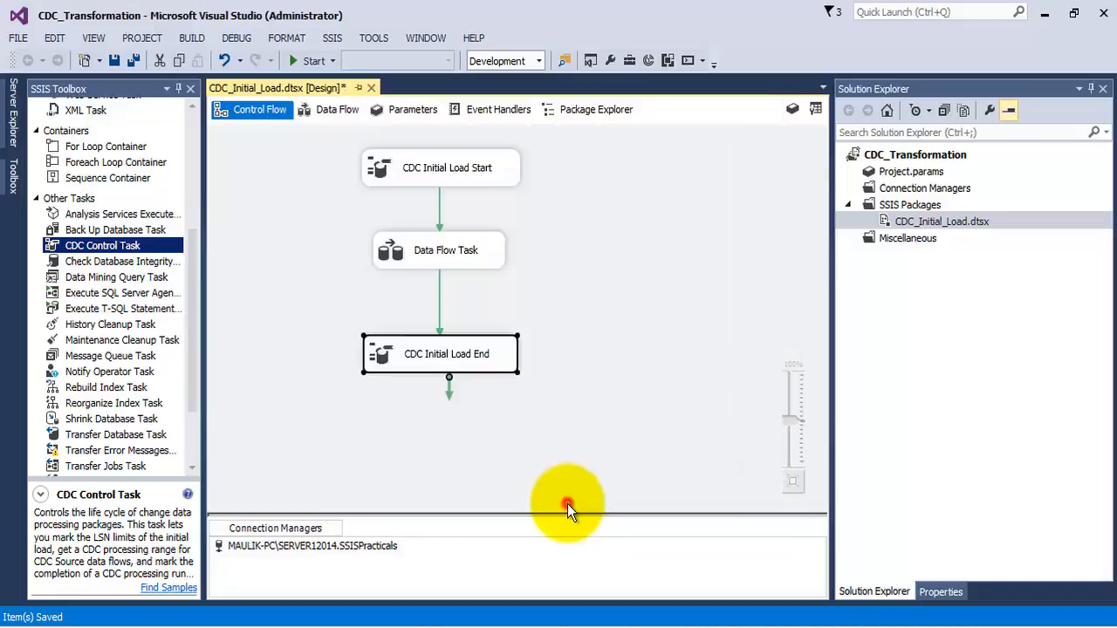
pyautogui.click(133, 60)
# Step: Add an OLE DB Source, an OLE DB Destination and, between them, a Derived Column transformation inside the Data Flow Task
pyautogui.click(446, 249)
pyautogui.rightClick(445, 250)
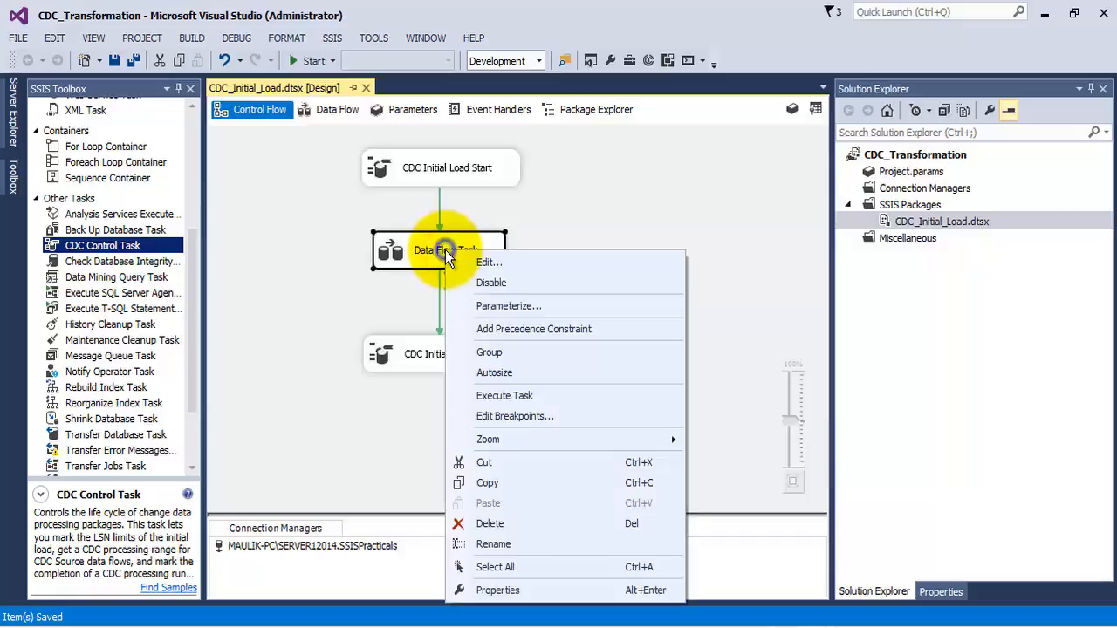
pyautogui.click(466, 261)
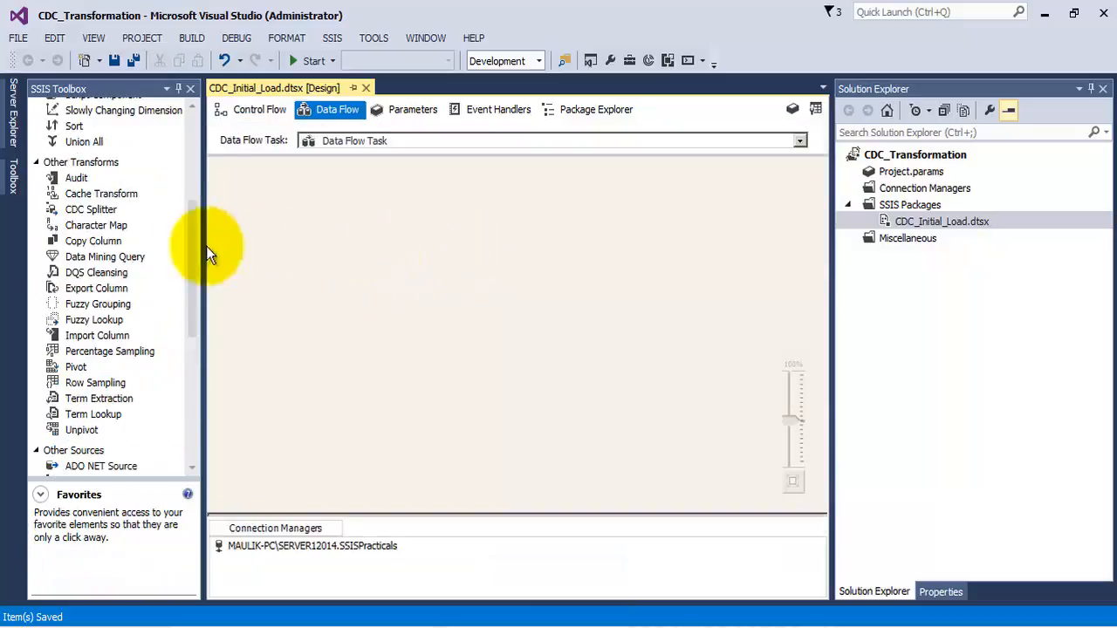
pyautogui.moveTo(192, 246); pyautogui.dragTo(187, 370)
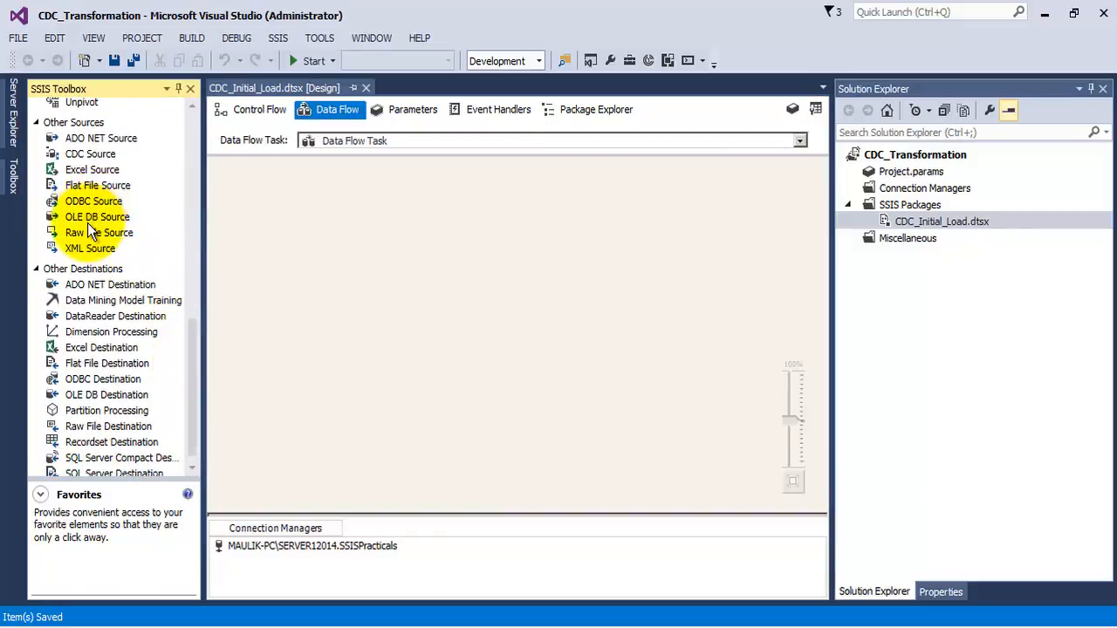
pyautogui.moveTo(95, 218); pyautogui.dragTo(389, 186)
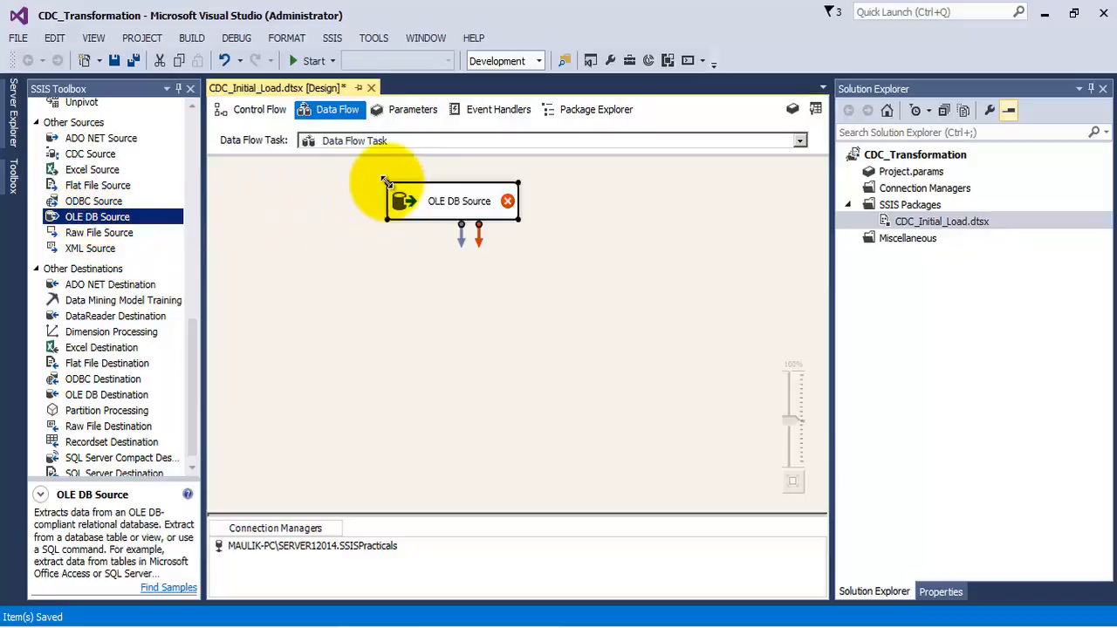
pyautogui.moveTo(85, 401); pyautogui.dragTo(403, 375)
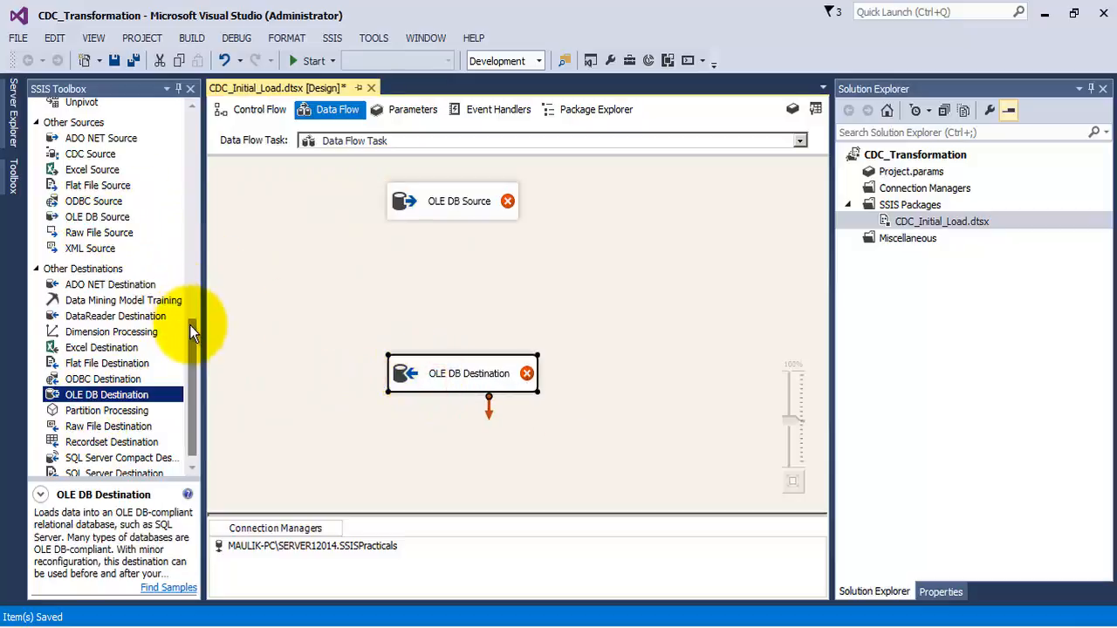
pyautogui.moveTo(186, 324); pyautogui.dragTo(179, 94)
pyautogui.moveTo(75, 226); pyautogui.dragTo(428, 269)
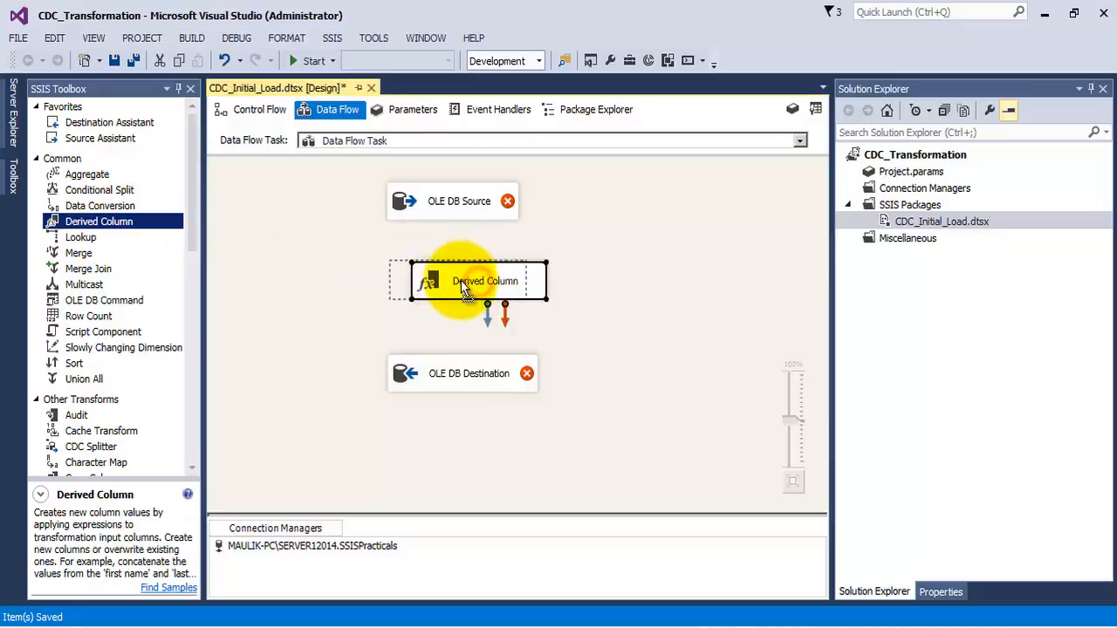
# Step: Start a new connection for the OLE DB Source and delete the existing SERVER22014 entry from the saved data connections
pyautogui.rightClick(449, 194)
pyautogui.click(463, 202)
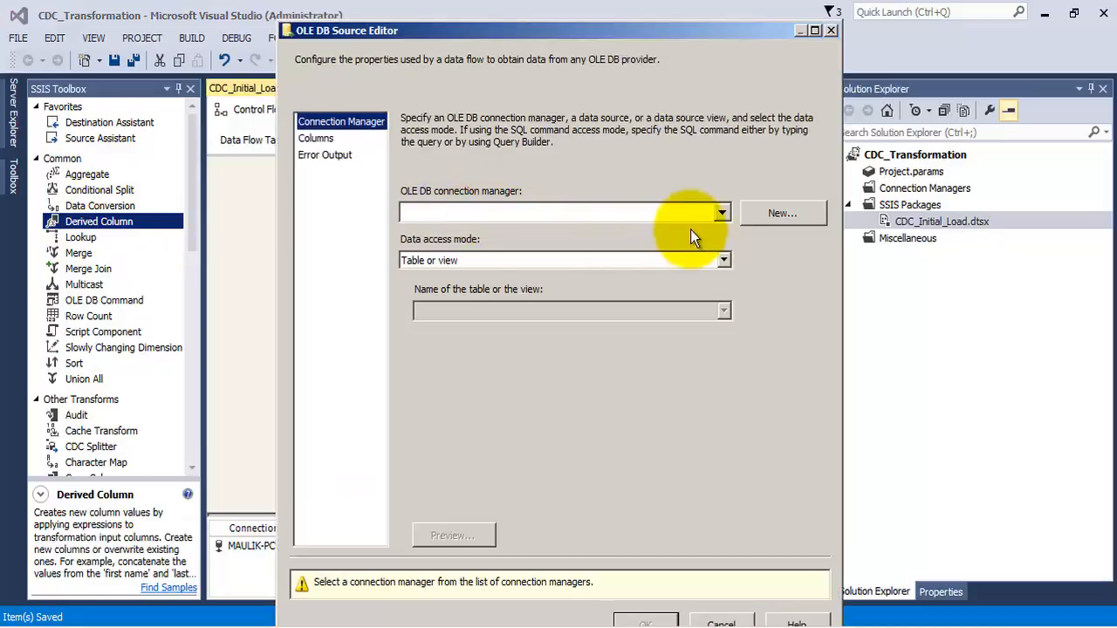
pyautogui.click(763, 212)
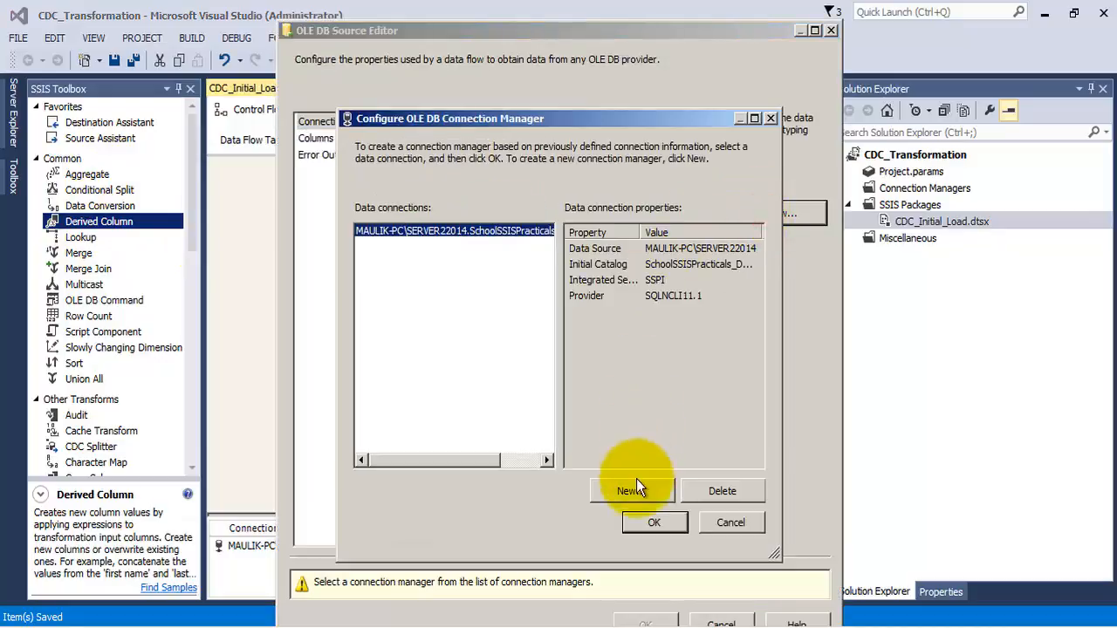
pyautogui.click(709, 493)
# Step: Create and test an OLE DB connection to the SSISPracticals database on the SERVER12014 instance and assign it to the OLE DB Source
pyautogui.click(633, 491)
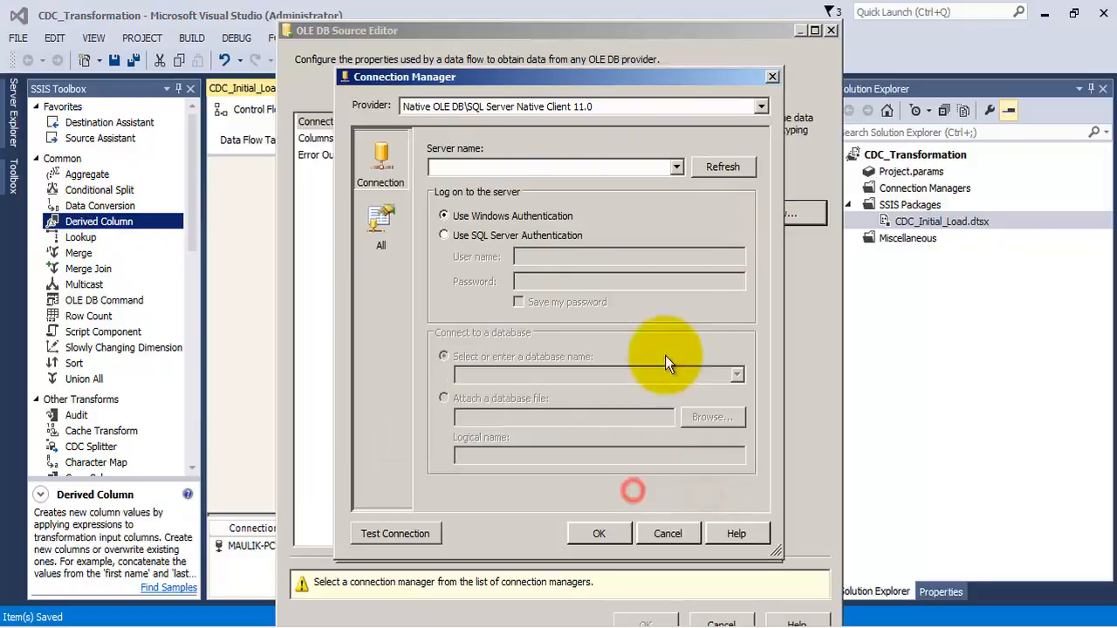
pyautogui.click(677, 168)
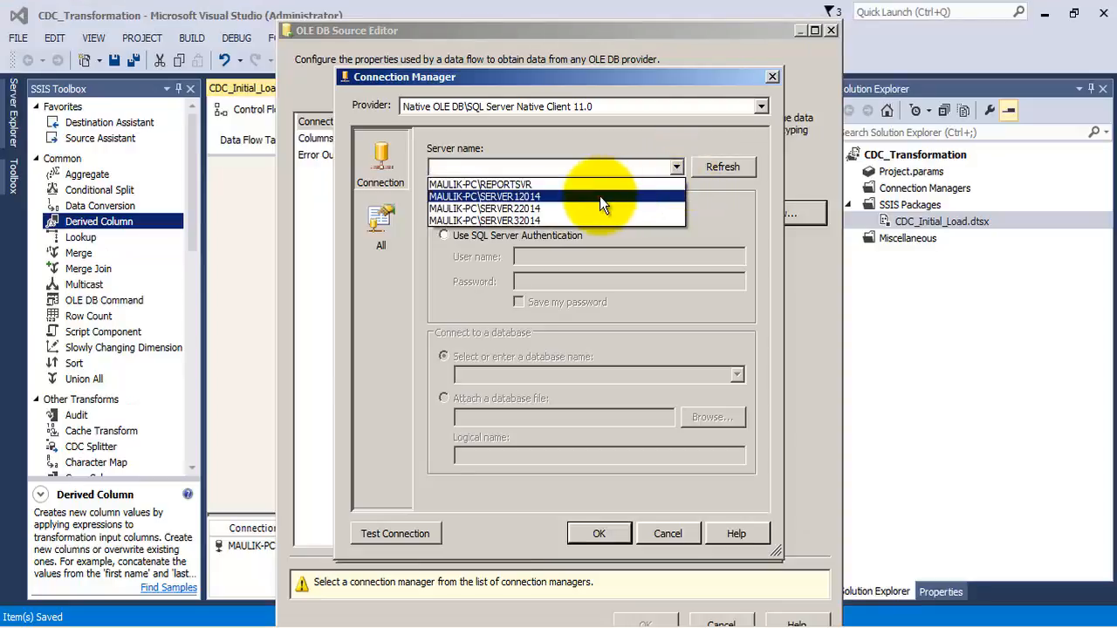
pyautogui.click(599, 196)
pyautogui.click(736, 376)
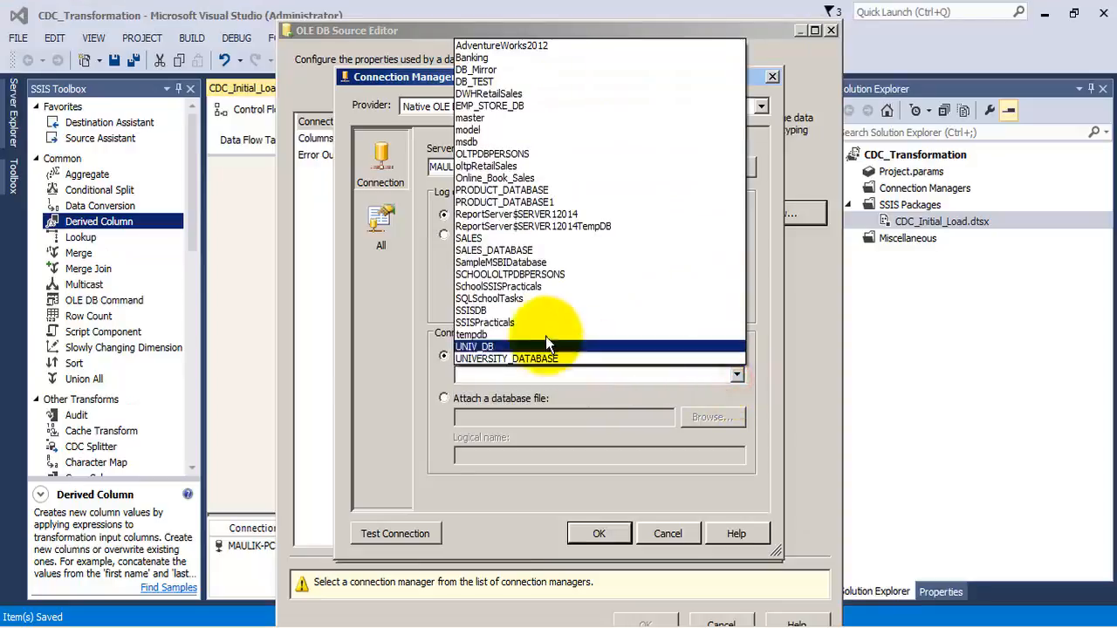
pyautogui.click(516, 322)
pyautogui.click(411, 534)
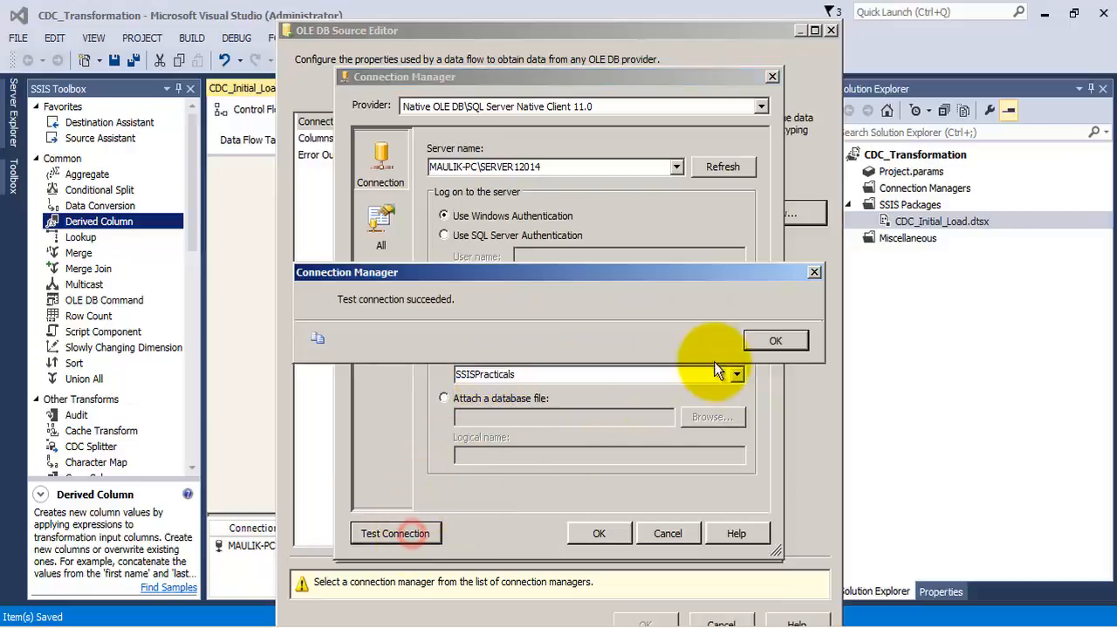
pyautogui.click(754, 340)
pyautogui.click(605, 533)
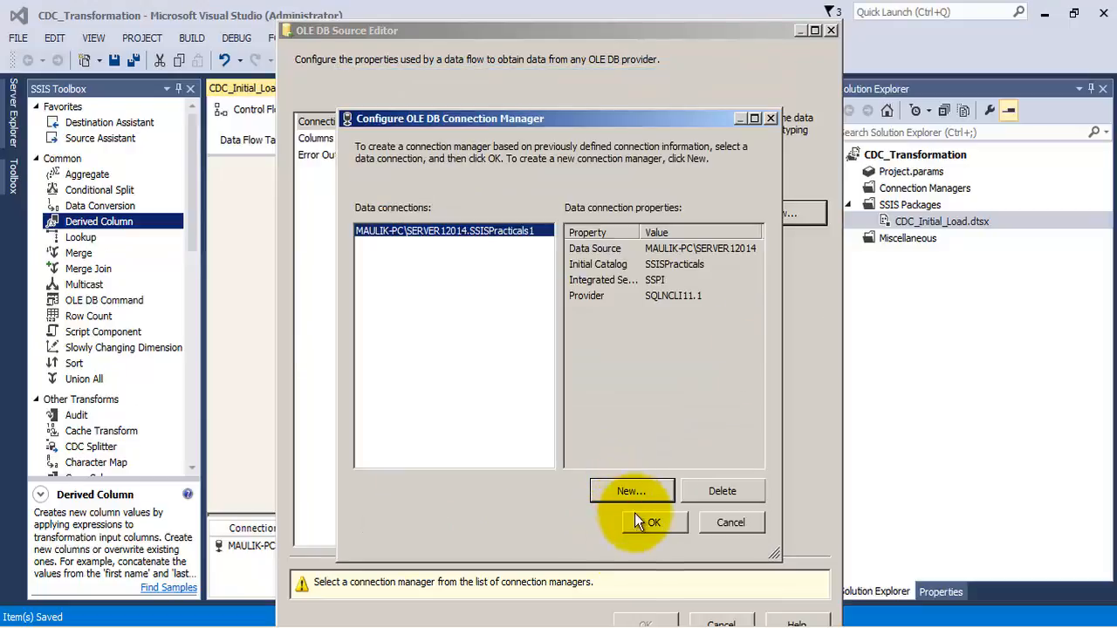
pyautogui.click(638, 519)
# Step: Select [dbo].[OLTP_PRODUCT_TABLE] as the source table, check the columns and error output, and accept the OLE DB Source settings
pyautogui.click(724, 311)
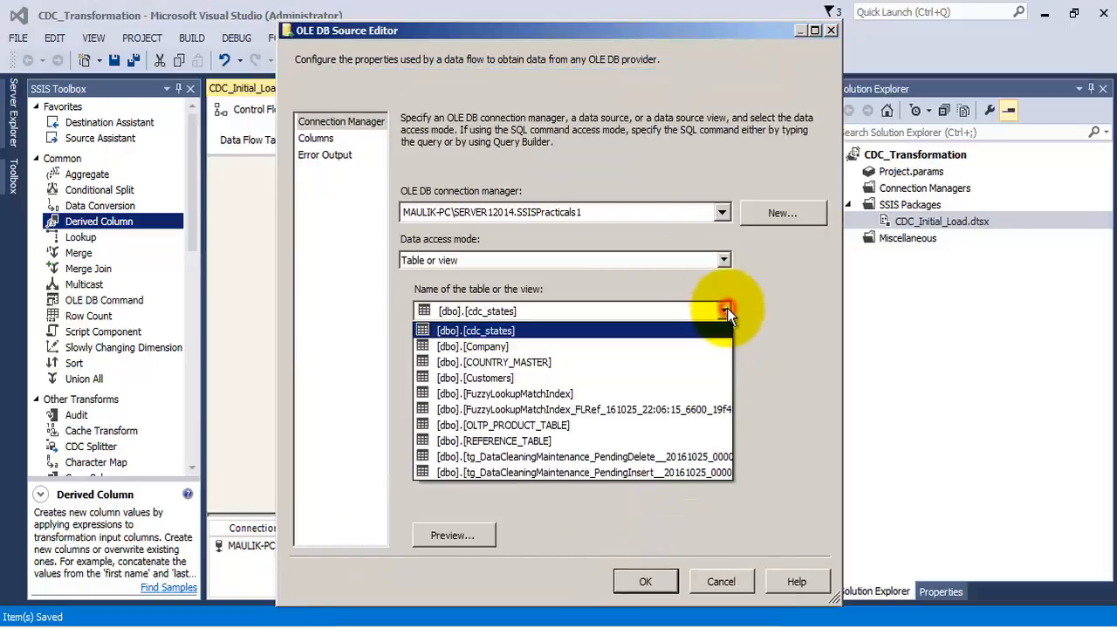
pyautogui.click(541, 425)
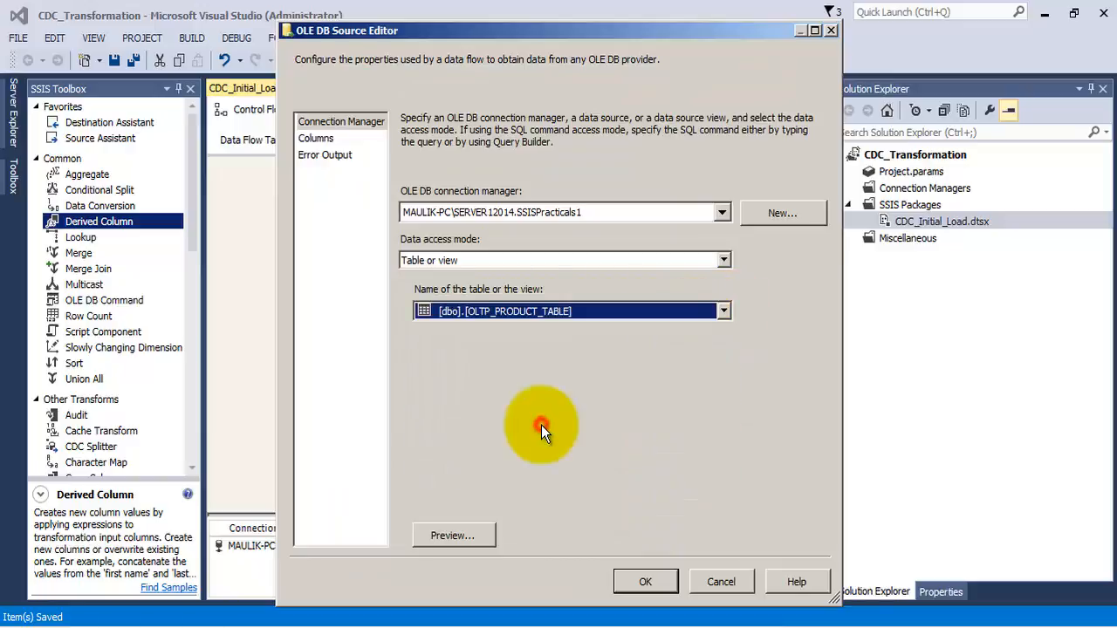
pyautogui.click(325, 141)
pyautogui.click(310, 156)
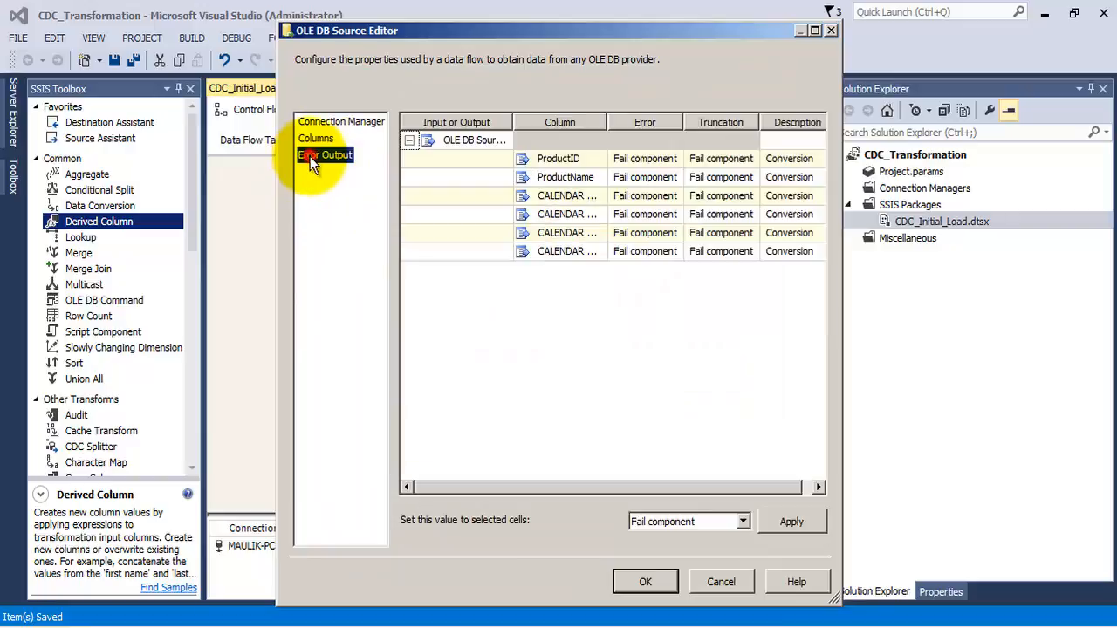
pyautogui.click(628, 575)
# Step: Align the Derived Column transformation beneath the OLE DB Source and connect the source's data output to it
pyautogui.click(444, 205)
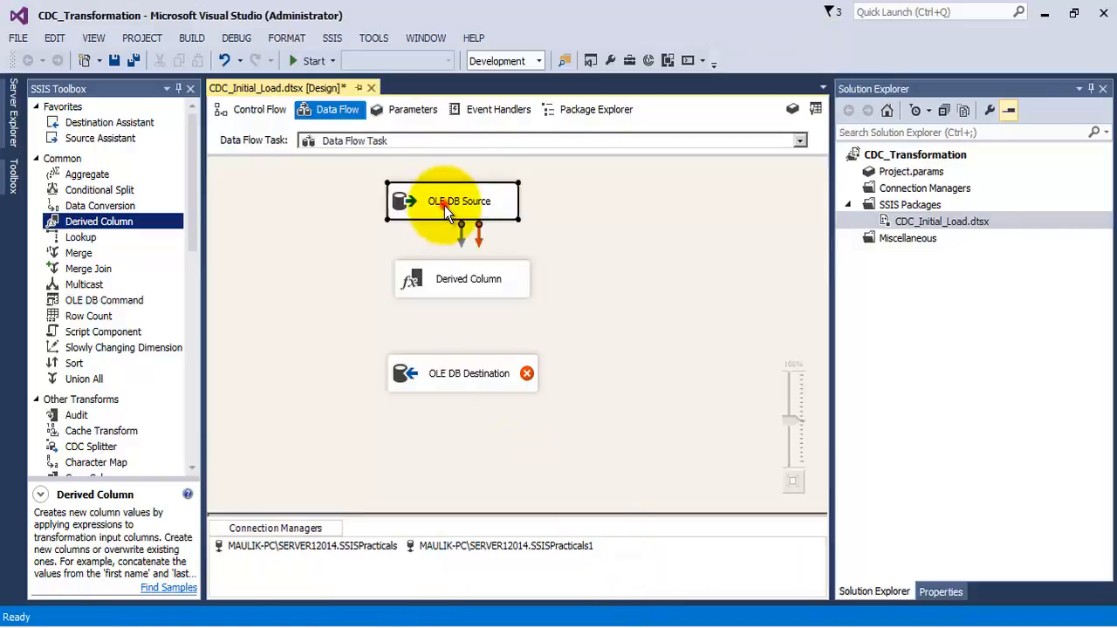
pyautogui.moveTo(453, 276); pyautogui.dragTo(446, 274)
pyautogui.click(457, 212)
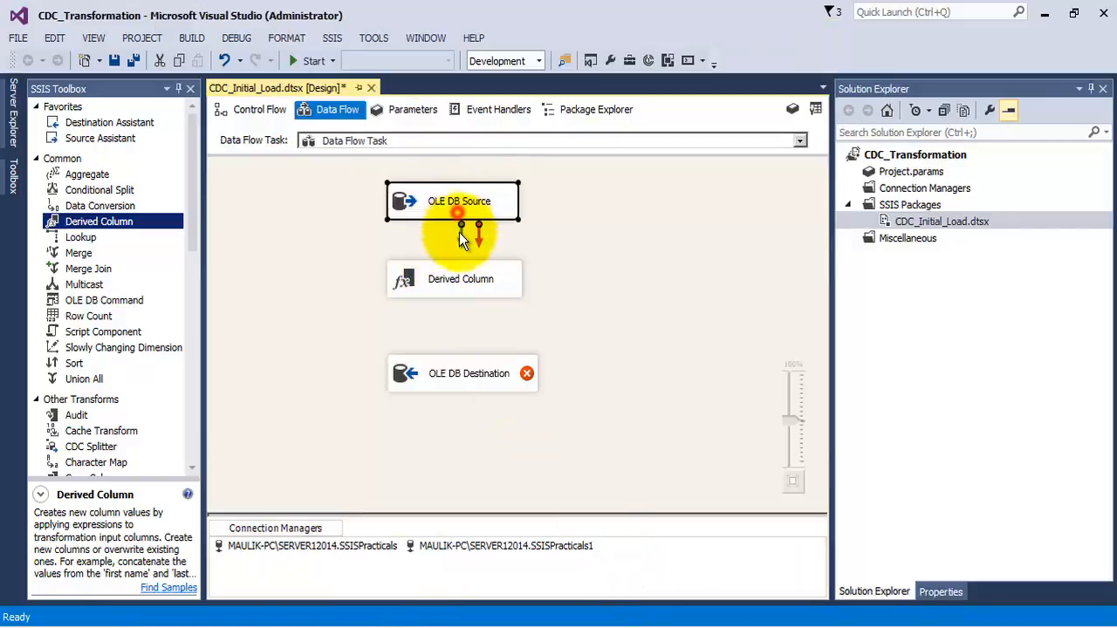
pyautogui.moveTo(459, 234); pyautogui.dragTo(456, 275)
# Step: Add a new derived column named ETL_START_DATE with the expression GETDATE() in the Derived Column transformation
pyautogui.click(443, 269)
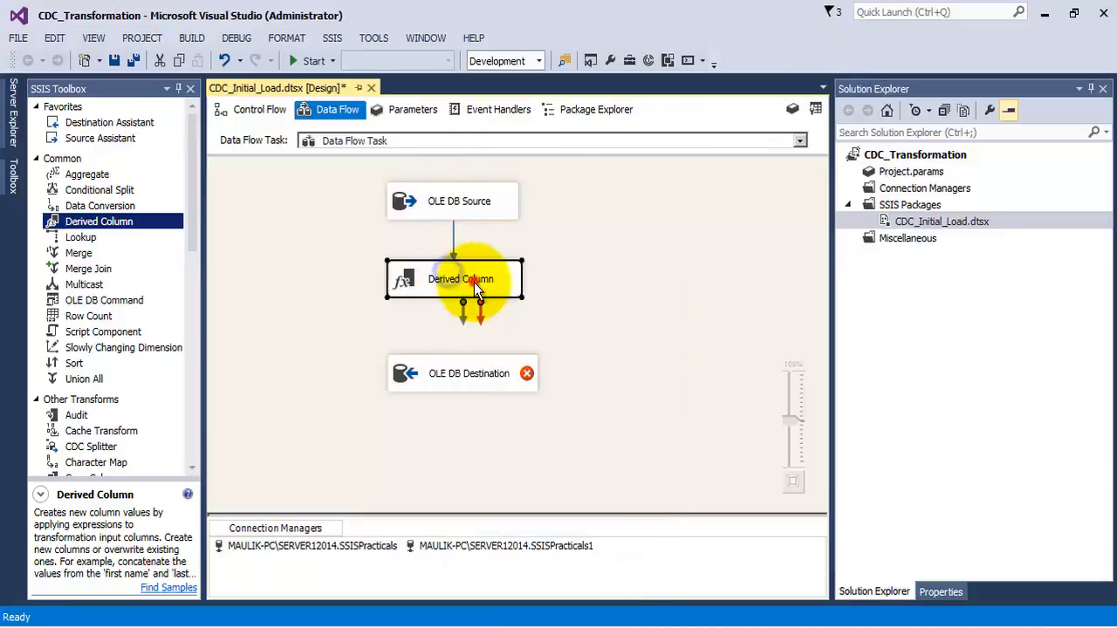
pyautogui.doubleClick(474, 282)
pyautogui.click(363, 332)
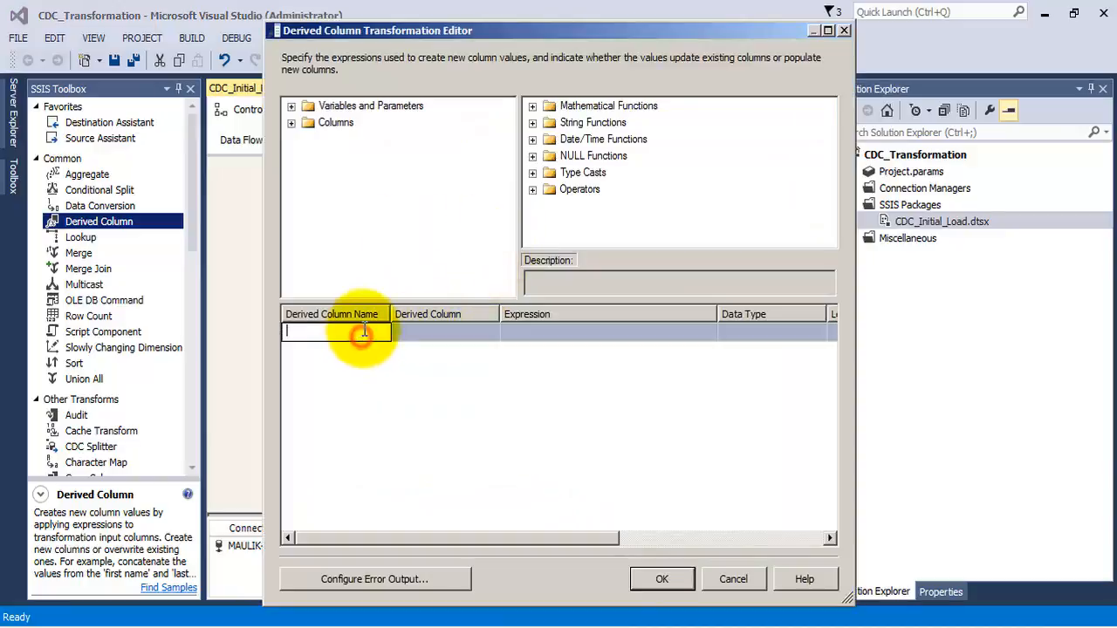
pyautogui.write('e')
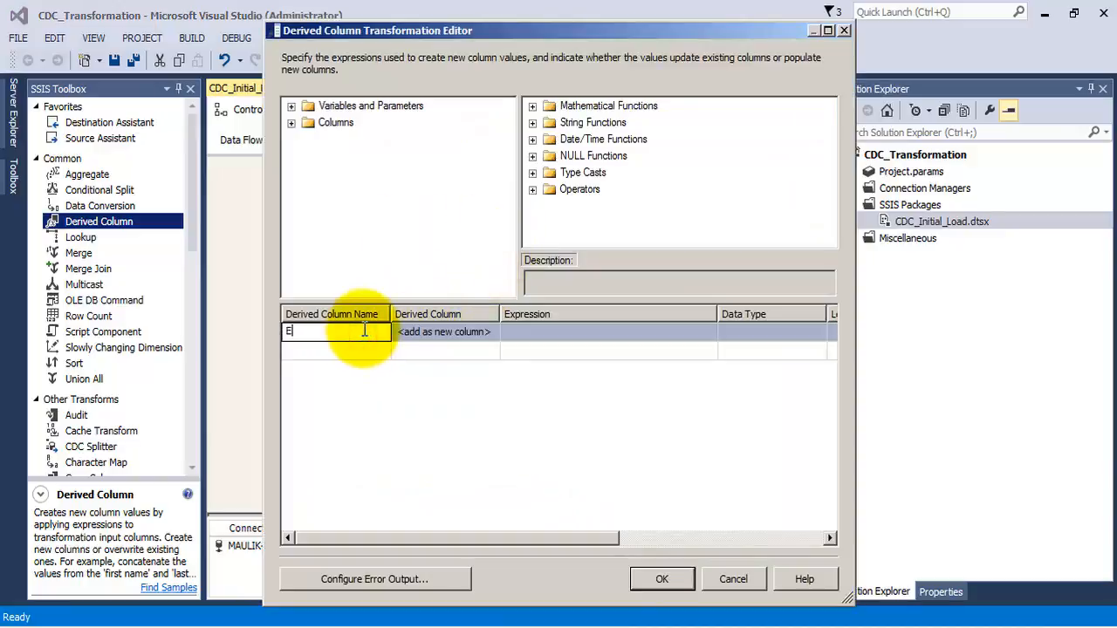
pyautogui.write('TL_START')
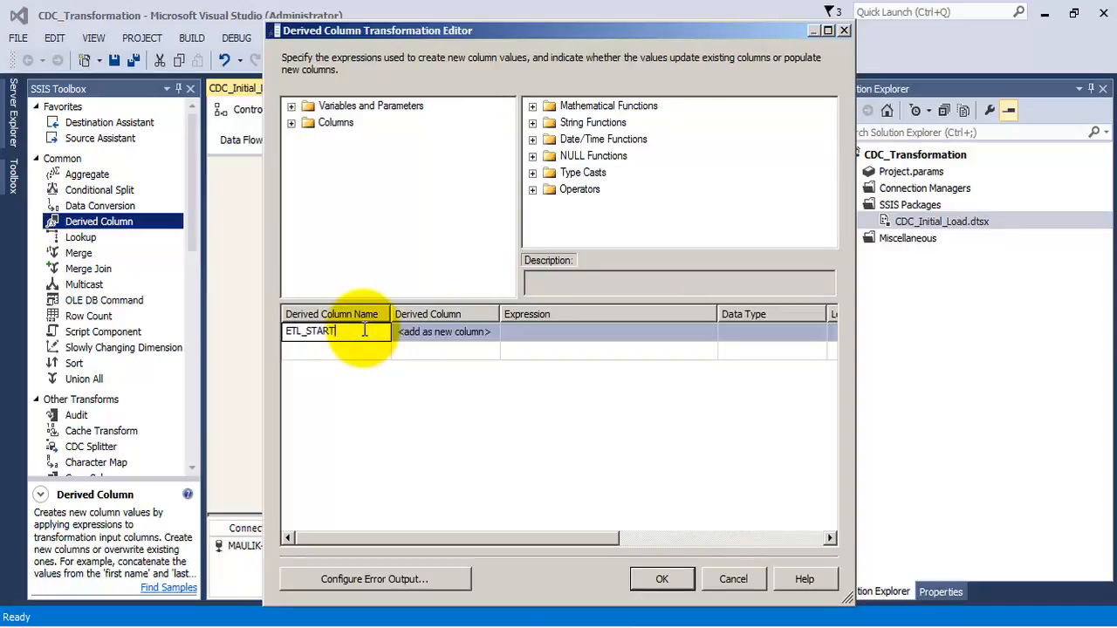
pyautogui.write('_DATE')
pyautogui.press('Tab')
pyautogui.press('Tab')
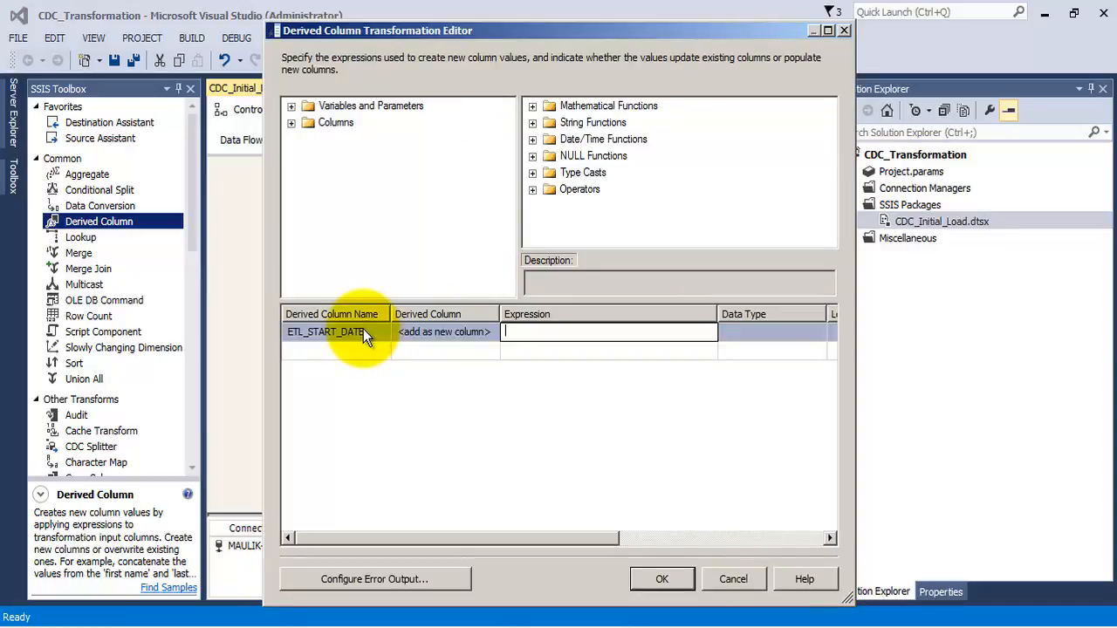
pyautogui.write('GETDATE()')
pyautogui.press('Return')
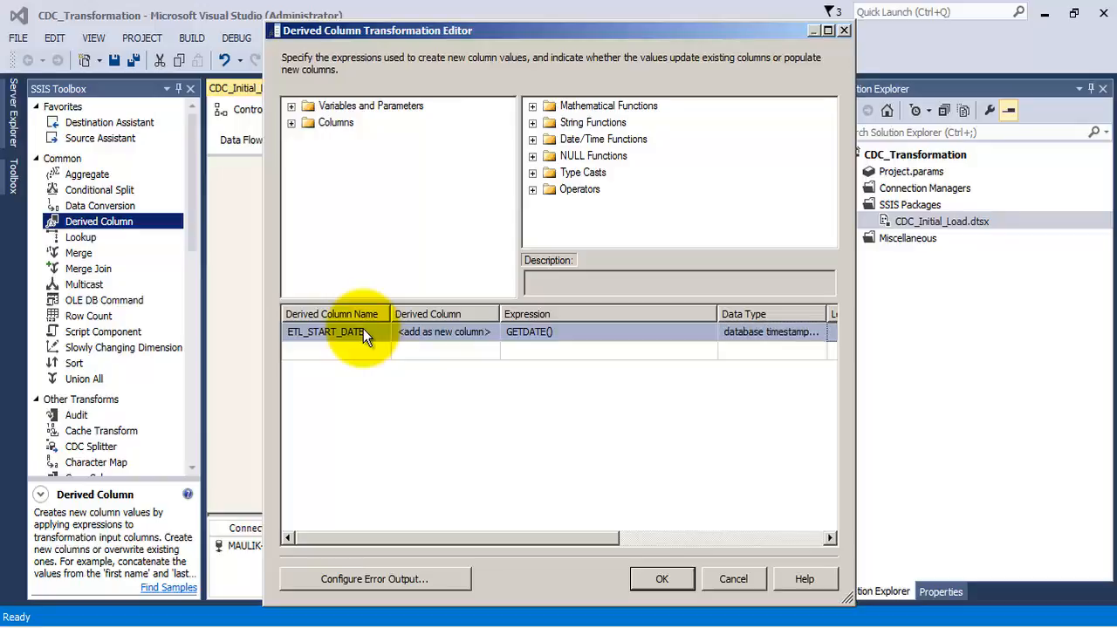
# Step: Add a second new derived column named ETL_END_DATE with the expression GETDATE()
pyautogui.click(348, 350)
pyautogui.write('E')
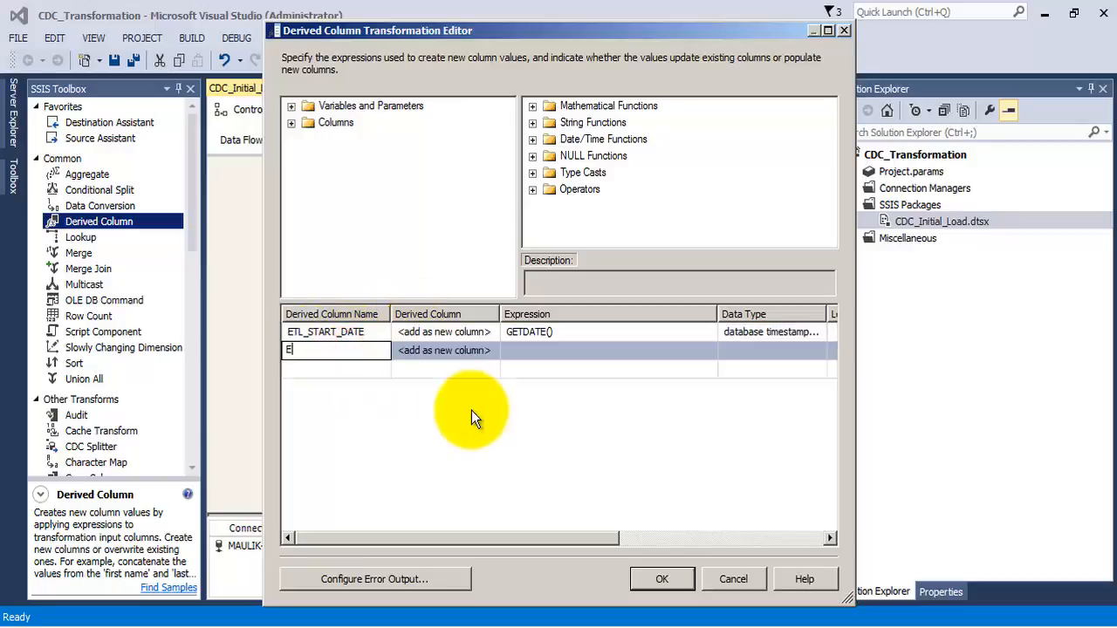
pyautogui.write('TL_END_DATE')
pyautogui.press('Tab')
pyautogui.press('Tab')
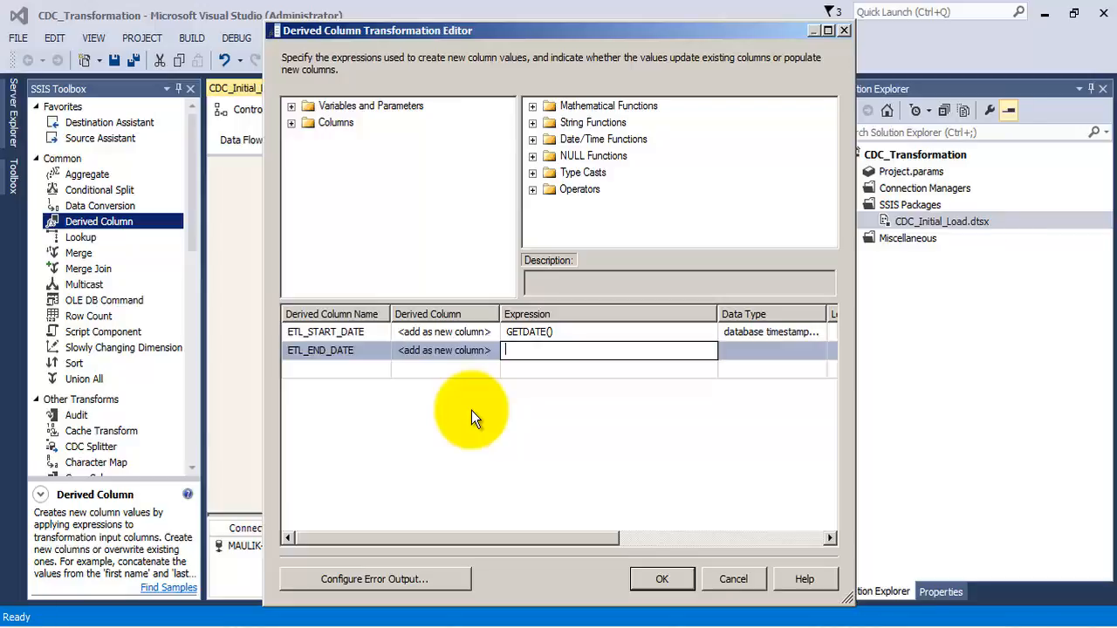
pyautogui.write('GETDATE()')
pyautogui.click(609, 332)
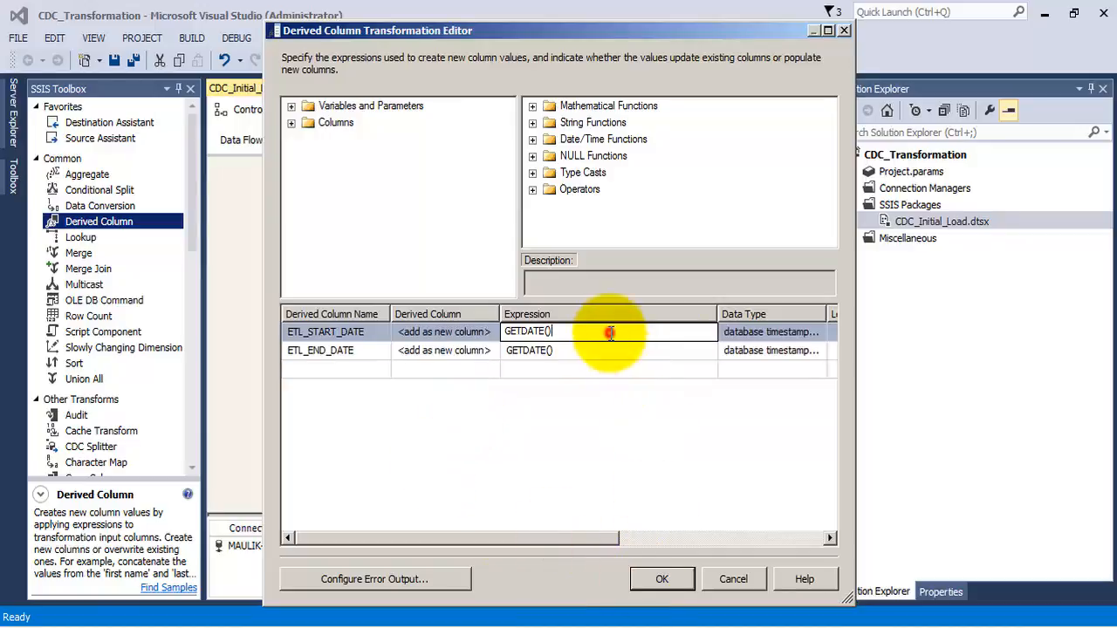
# Step: Accept the Derived Column settings and connect the transformation's data output to the OLE DB Destination, aligning the destination beneath it
pyautogui.click(661, 578)
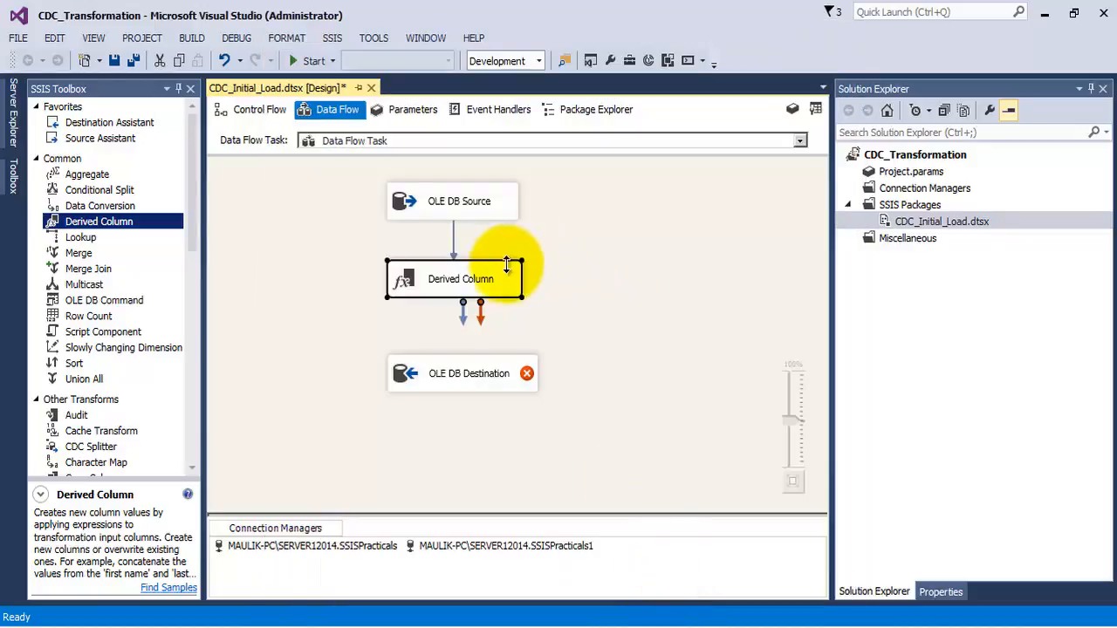
pyautogui.moveTo(468, 330); pyautogui.dragTo(511, 379)
pyautogui.click(496, 381)
pyautogui.click(550, 378)
# Step: Start a new OLE DB connection for the OLE DB Destination and choose the SERVER22014 instance as its server
pyautogui.rightClick(480, 382)
pyautogui.click(547, 120)
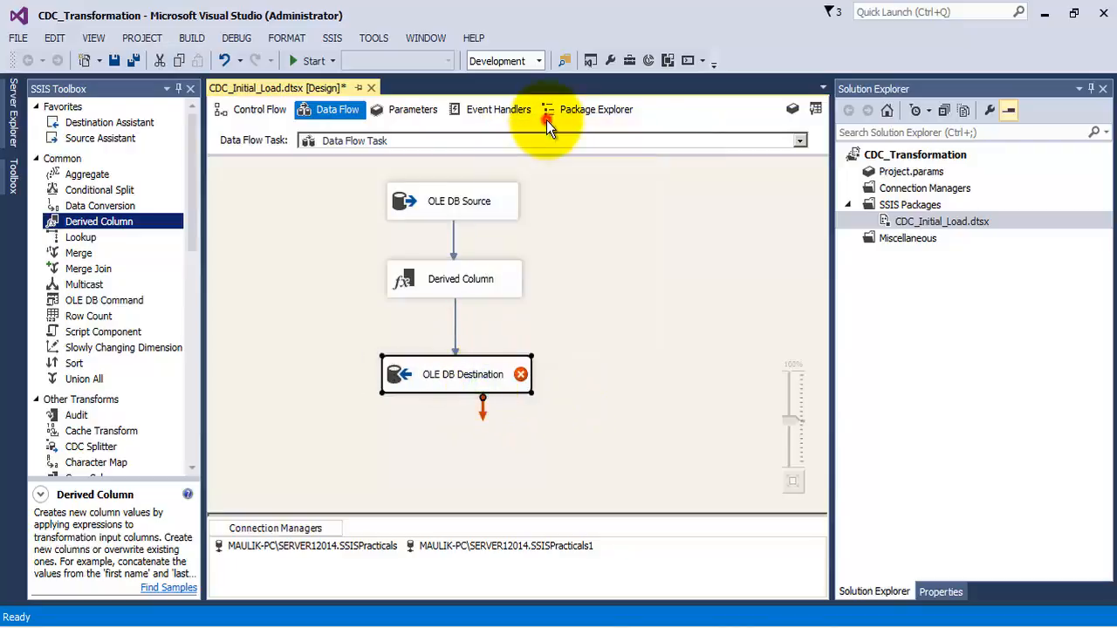
pyautogui.click(760, 216)
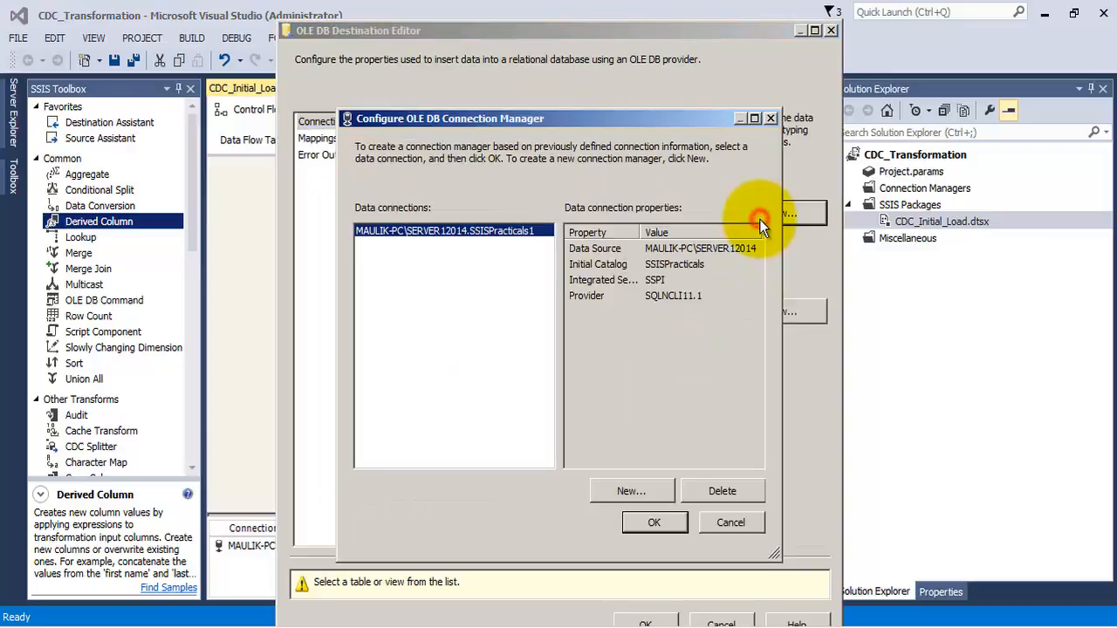
pyautogui.click(714, 490)
pyautogui.click(656, 491)
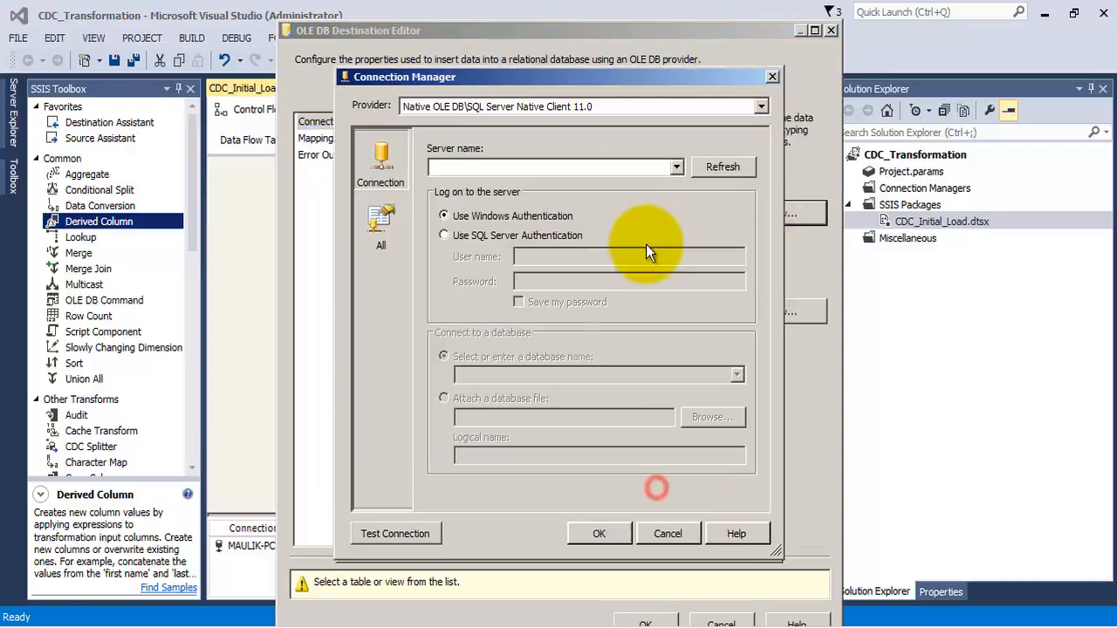
pyautogui.click(679, 166)
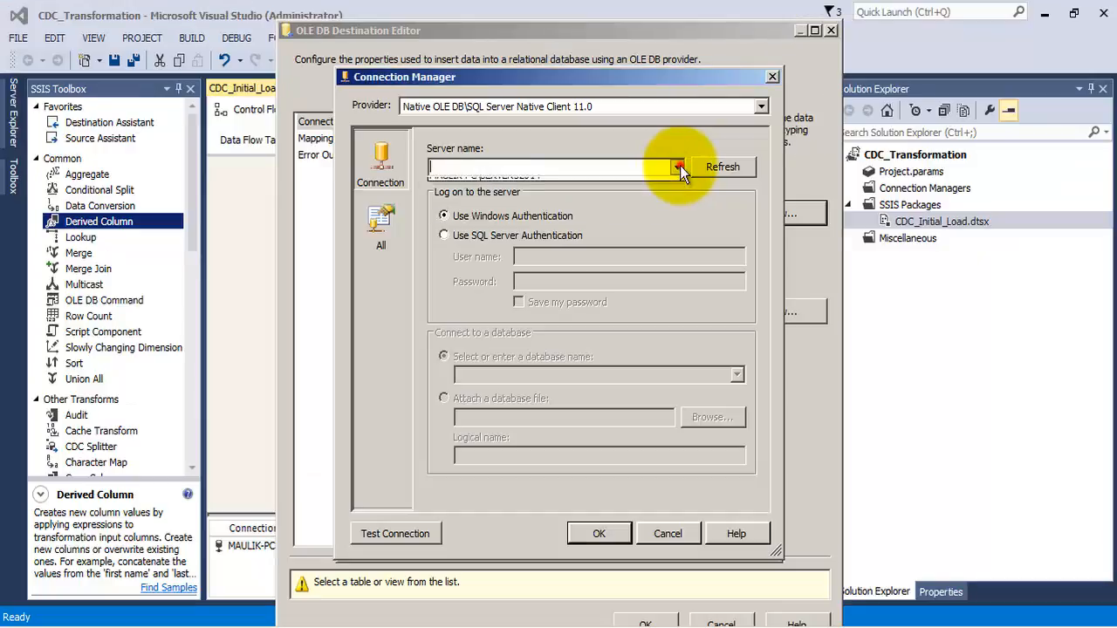
pyautogui.click(547, 209)
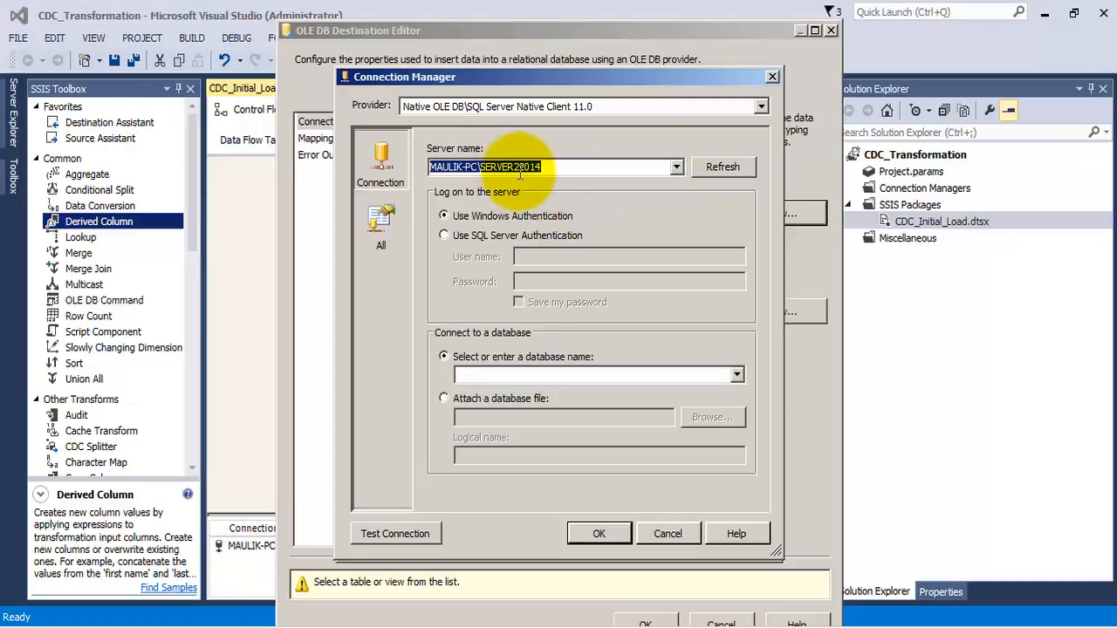
# Step: Select the SSIS_Practice_Destination database for the new connection, test the connection, and accept it
pyautogui.click(736, 376)
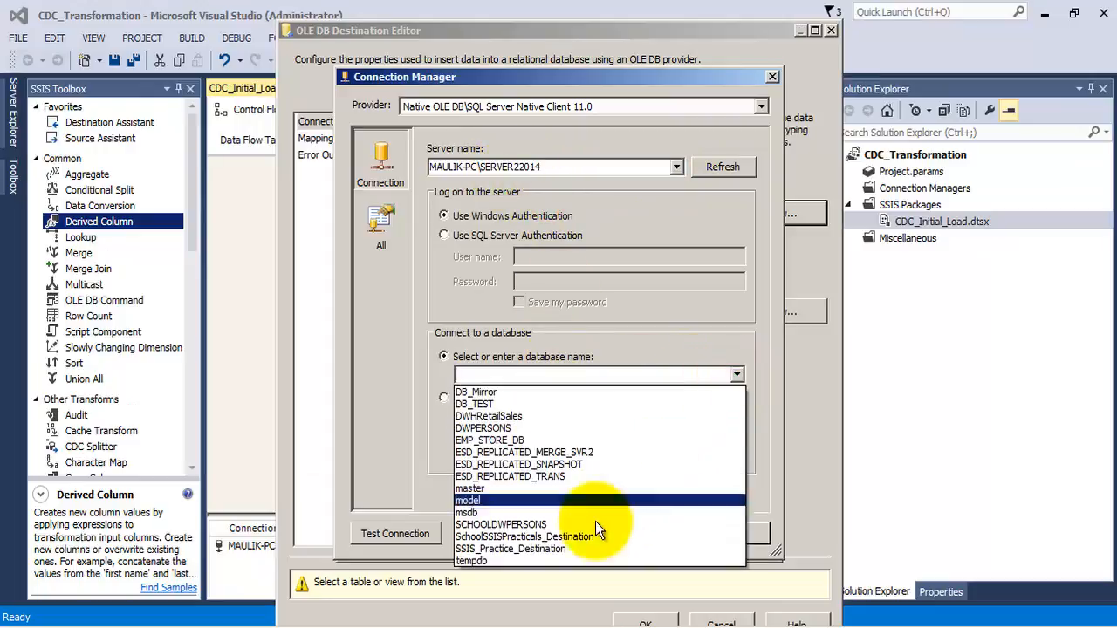
pyautogui.click(527, 550)
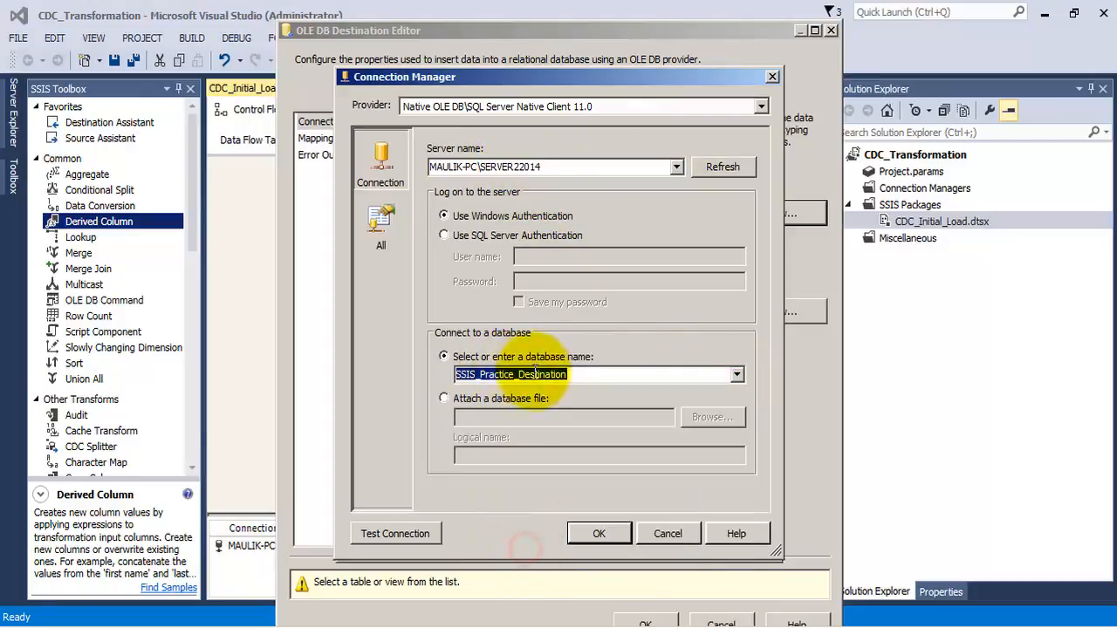
pyautogui.click(574, 377)
pyautogui.click(428, 533)
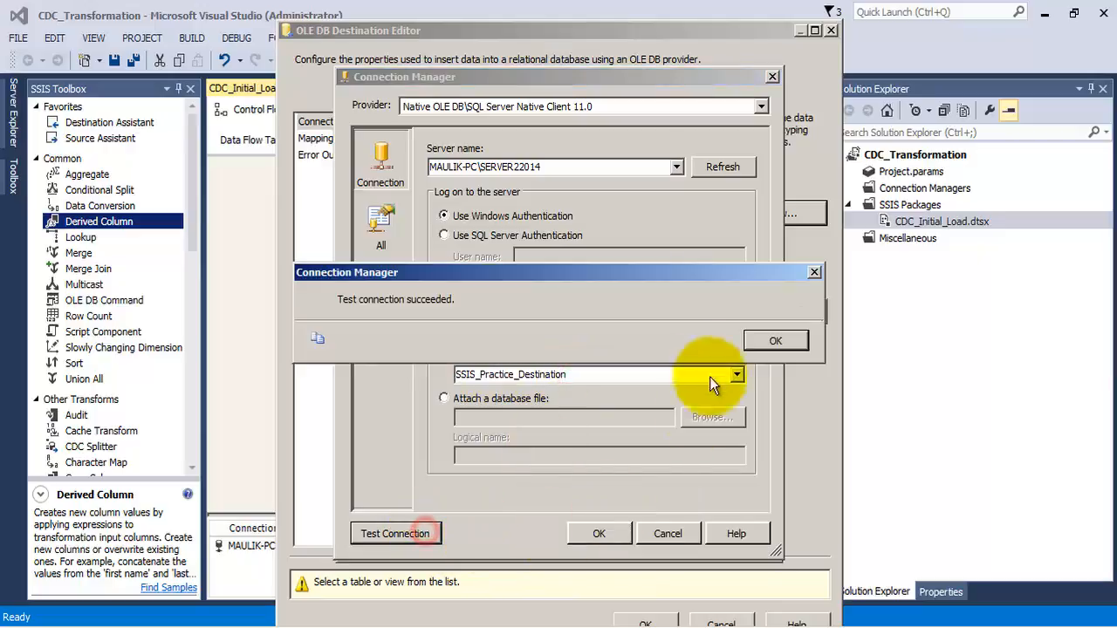
pyautogui.click(763, 341)
pyautogui.click(611, 532)
pyautogui.click(615, 527)
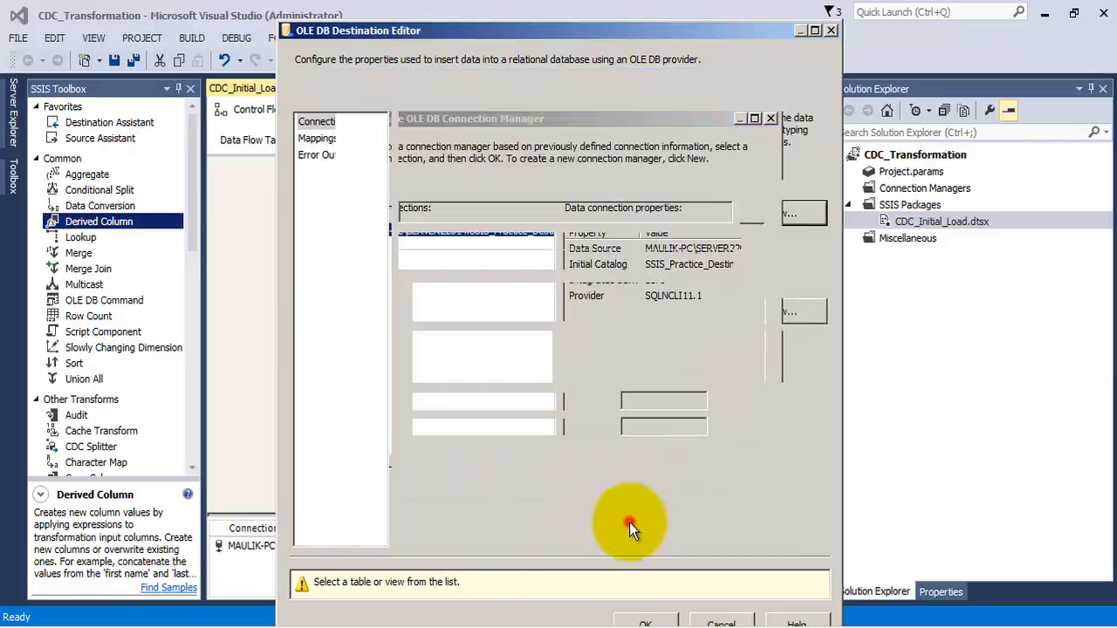
# Step: Set [dbo].[Dim_PRODUCT_TABLE] as the destination table, check and accept its column mappings, and save the package
pyautogui.click(723, 310)
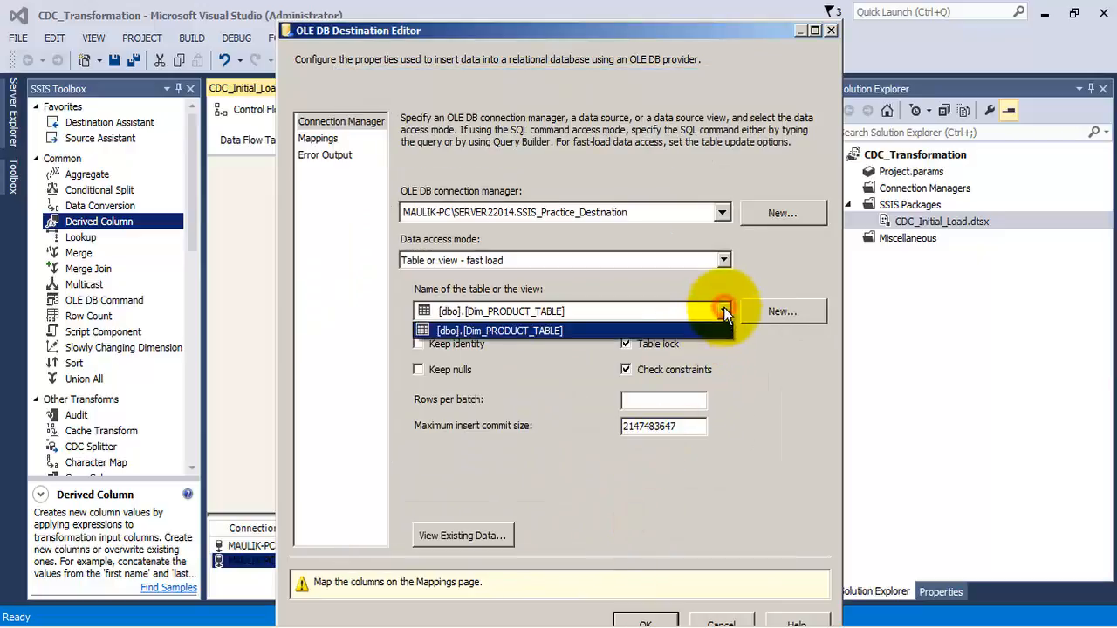
pyautogui.click(479, 335)
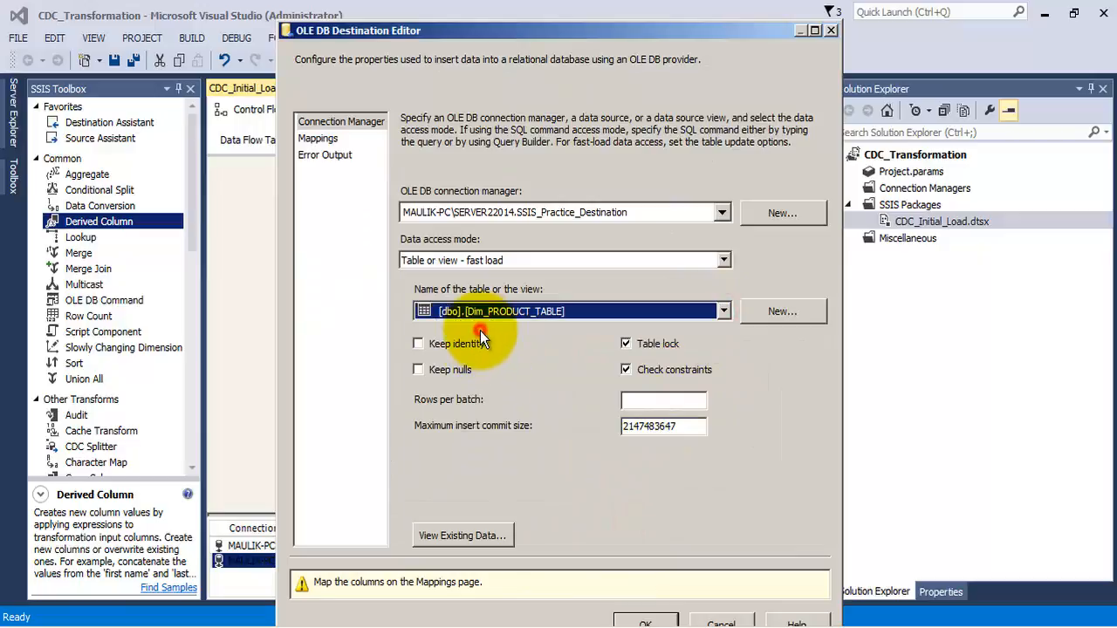
pyautogui.click(317, 138)
pyautogui.click(521, 278)
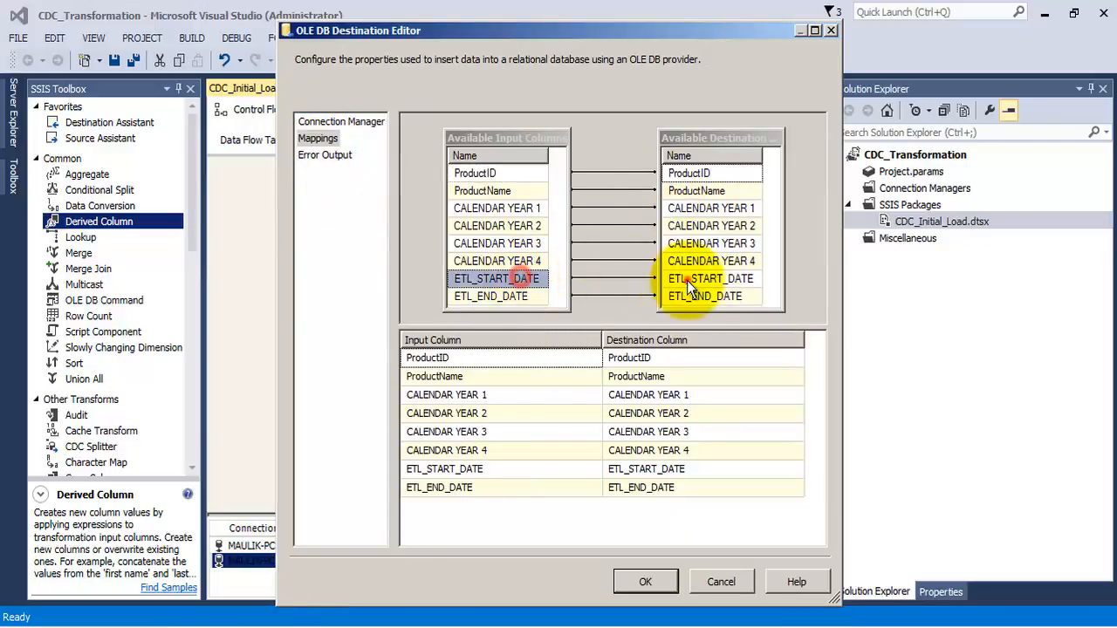
pyautogui.click(688, 280)
pyautogui.click(485, 299)
pyautogui.click(710, 297)
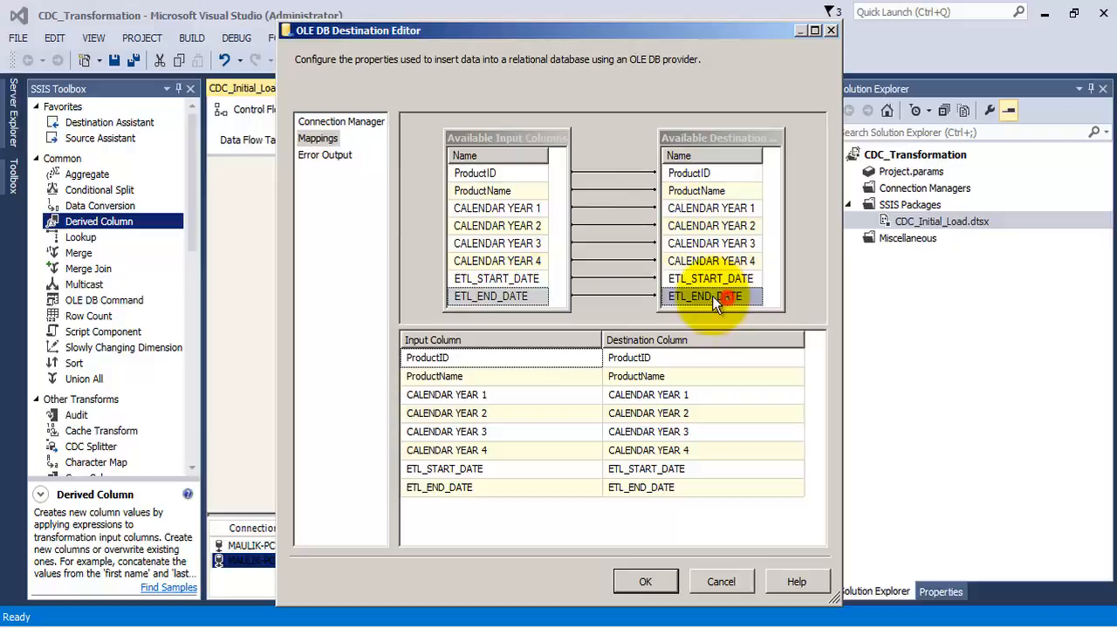
pyautogui.click(330, 156)
pyautogui.click(671, 586)
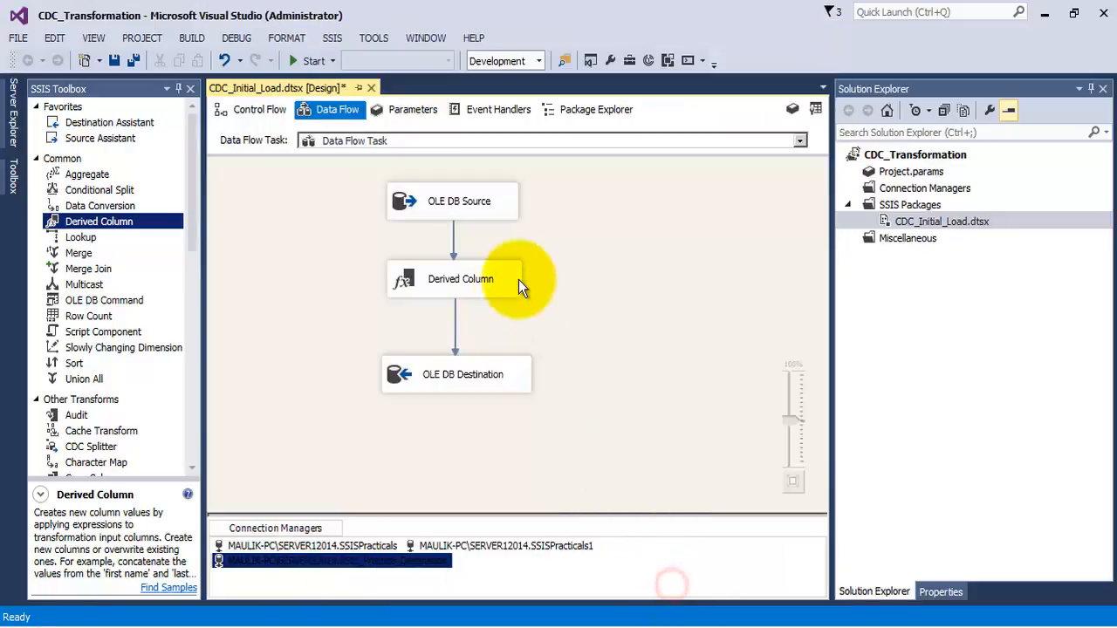
pyautogui.click(135, 61)
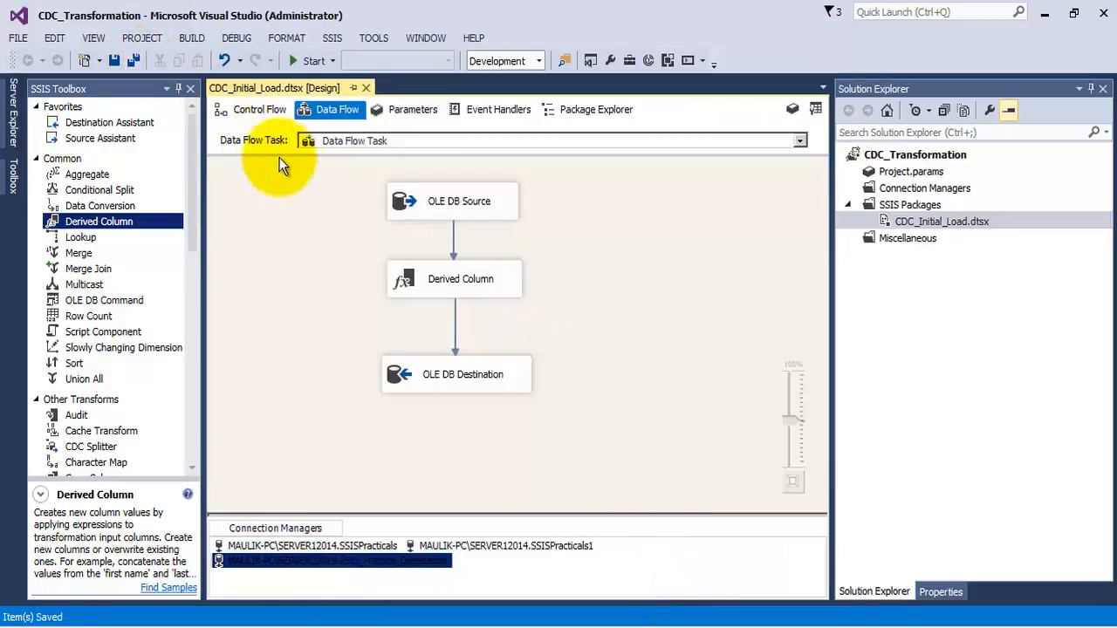
# Step: Review the settings of the CDC Initial Load Start and CDC Initial Load End tasks in the control flow
pyautogui.click(259, 109)
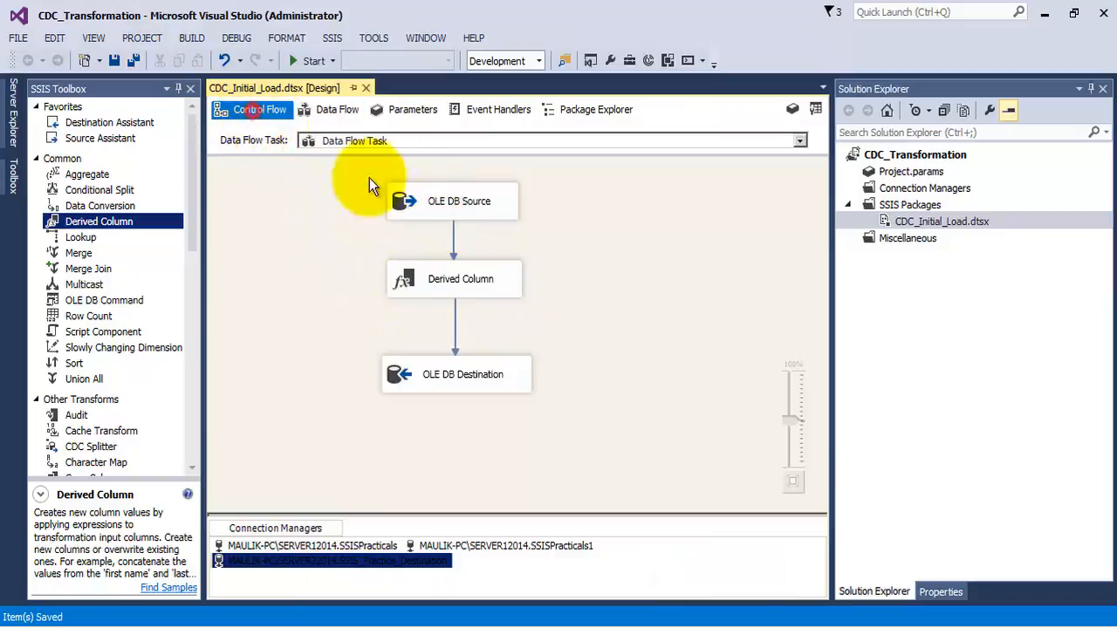
pyautogui.click(442, 170)
pyautogui.rightClick(442, 170)
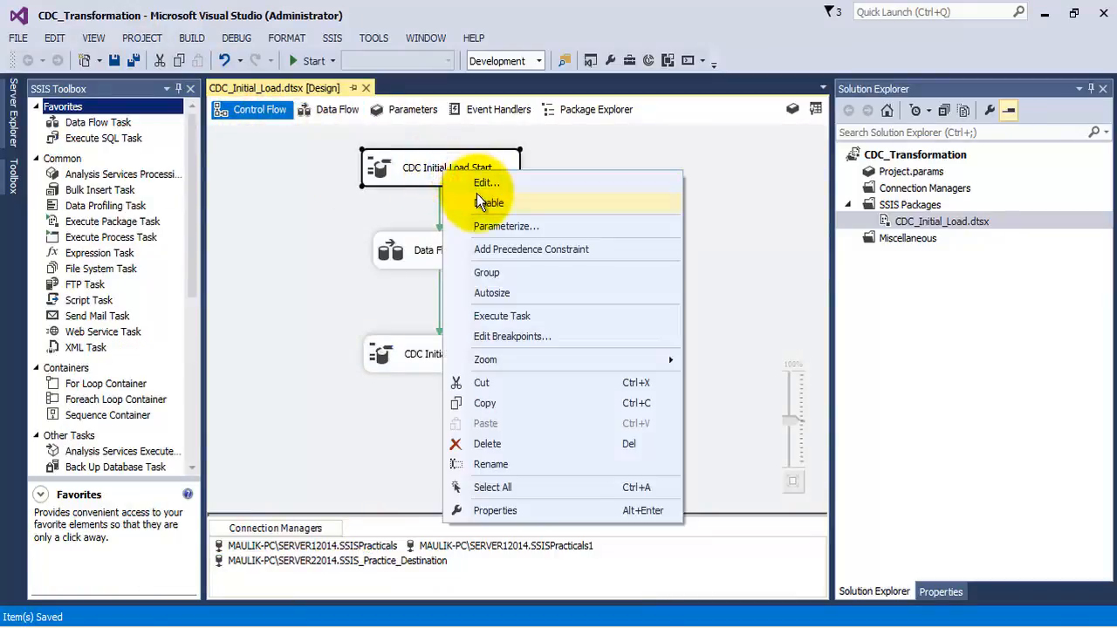
pyautogui.click(498, 182)
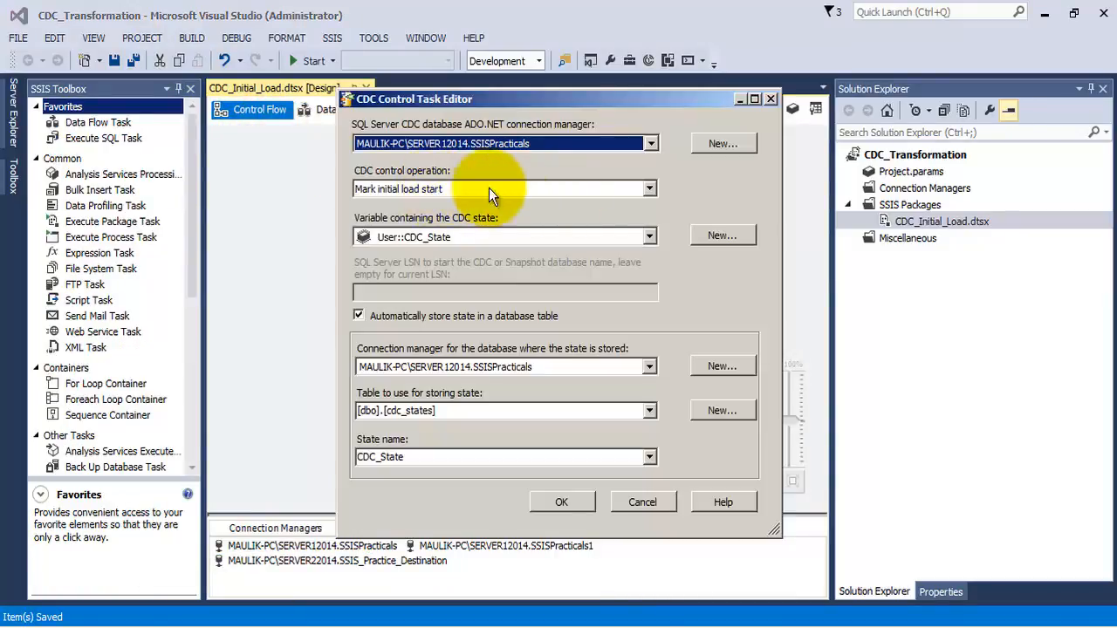
pyautogui.click(770, 100)
pyautogui.rightClick(471, 340)
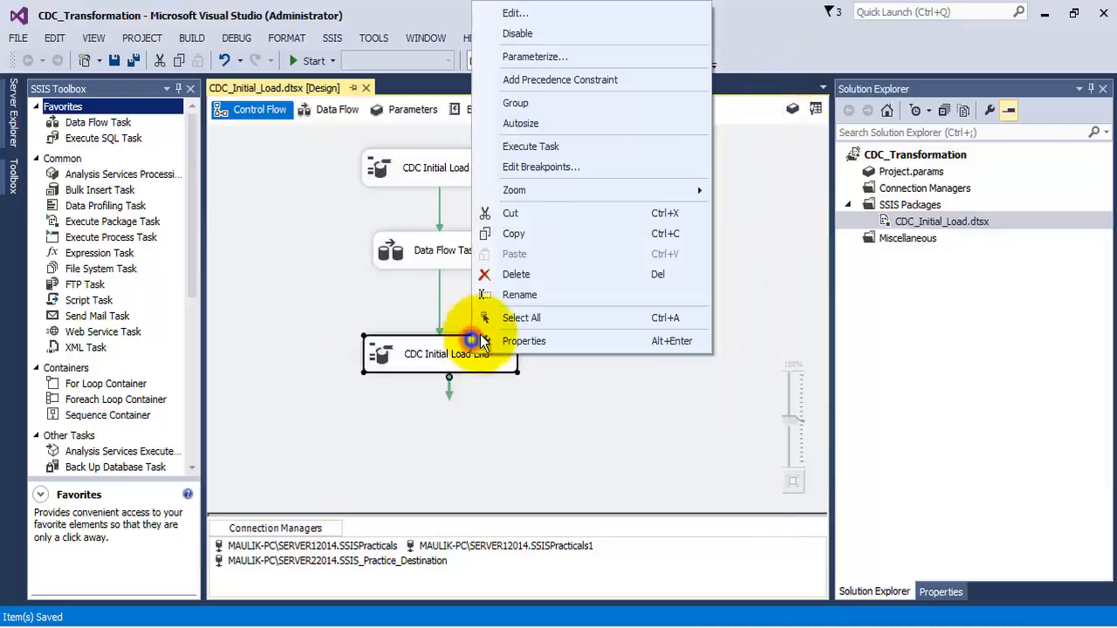
pyautogui.click(513, 16)
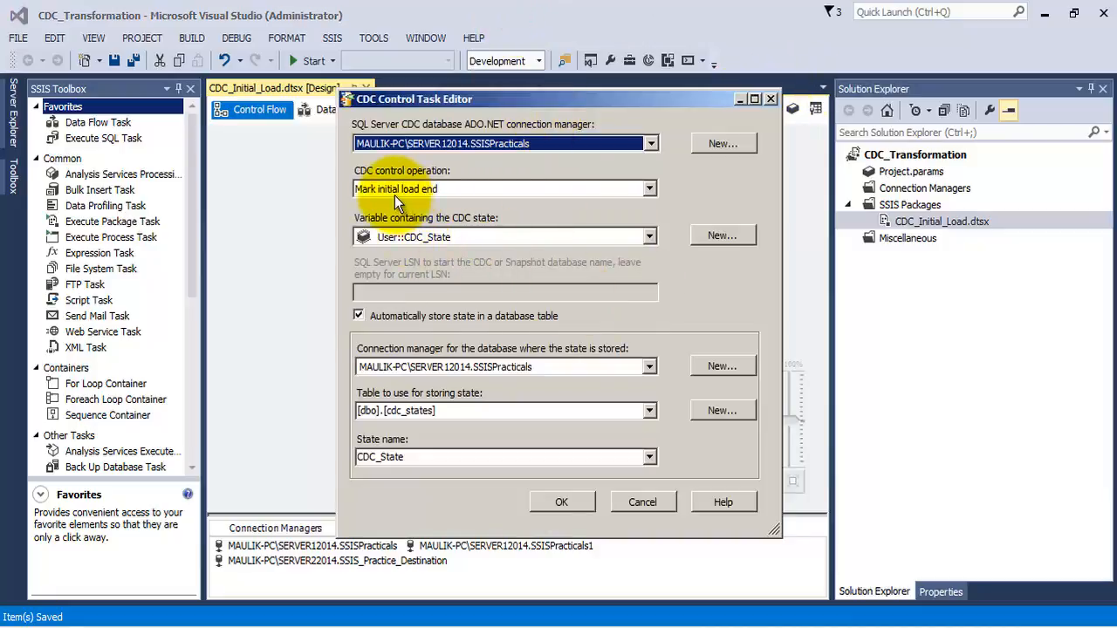
pyautogui.click(562, 502)
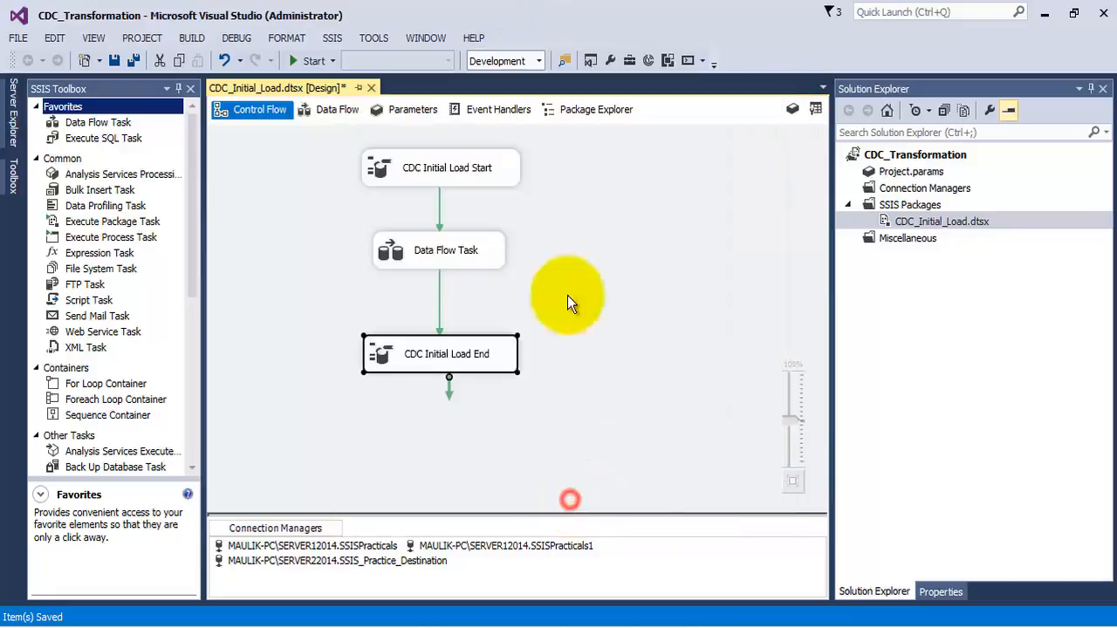
# Step: Run the initial load package while viewing its data flow, and stop debugging once execution ends
pyautogui.click(329, 109)
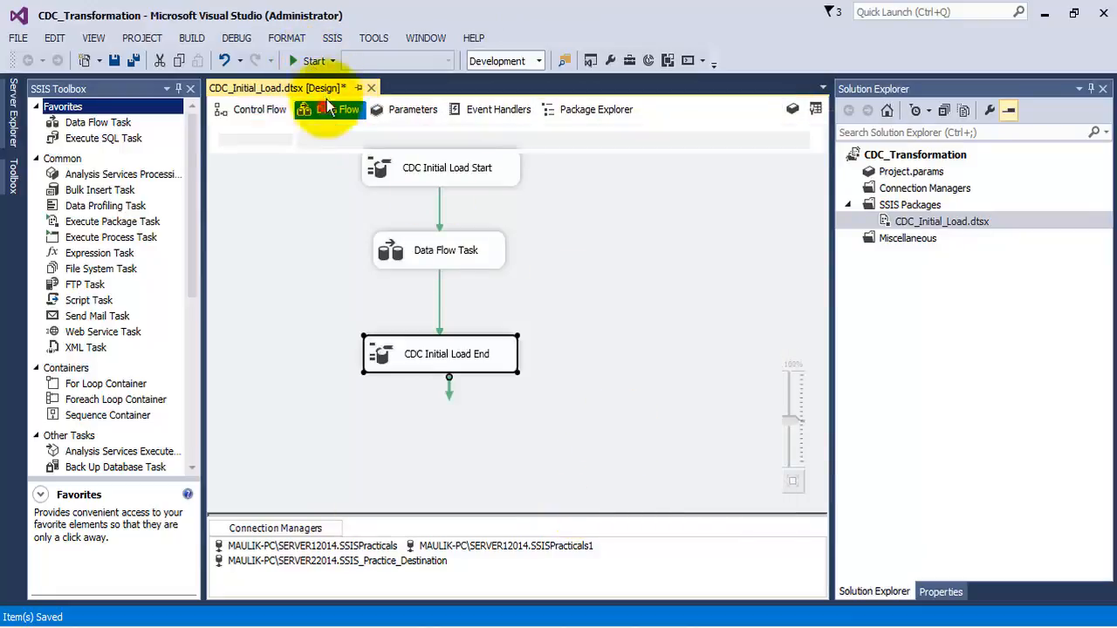
pyautogui.click(313, 60)
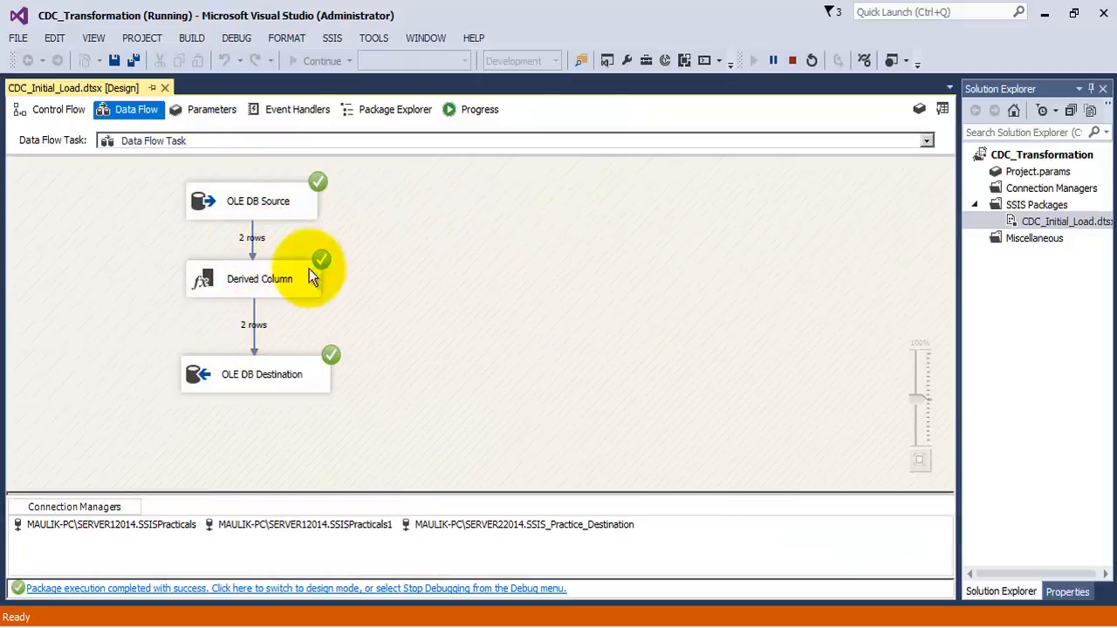
pyautogui.click(792, 59)
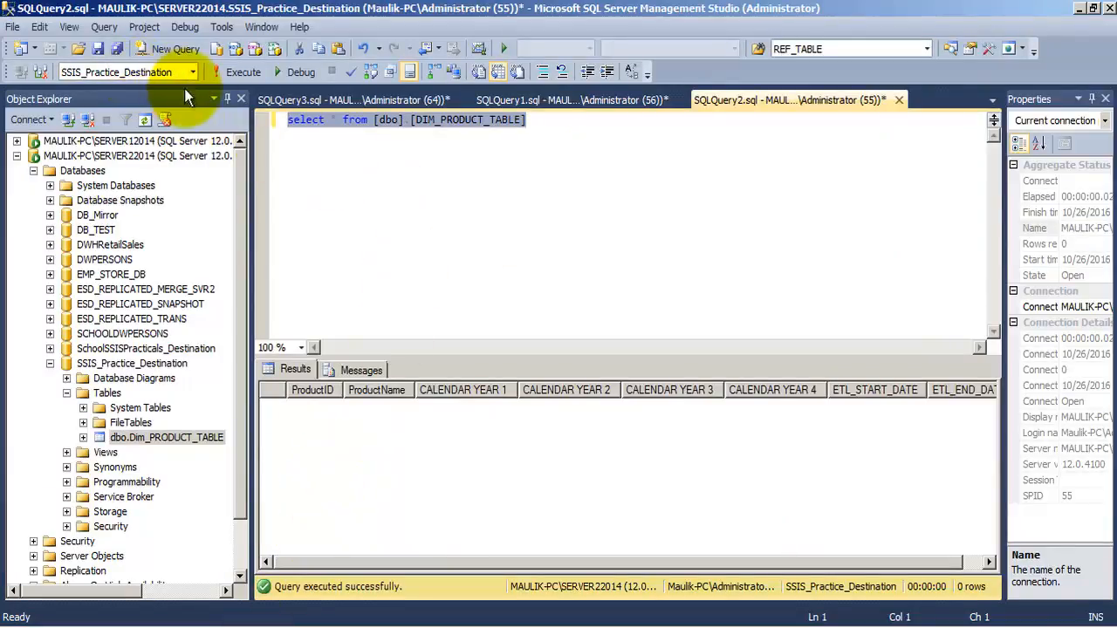
# Step: In SQL Server Management Studio, rerun the queries on DIM_PRODUCT_TABLE, OLTP_PRODUCT_TABLE, DBO_OLTP_PRODUCT_TABLE_CT and cdc_states and examine the loaded rows and CDC state
pyautogui.click(229, 72)
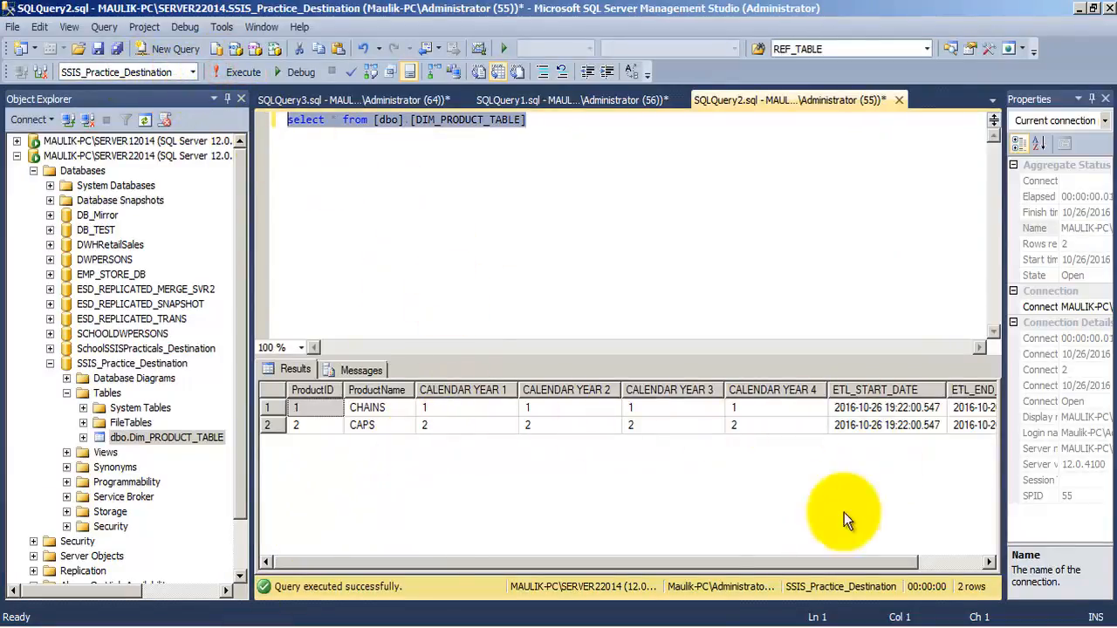
pyautogui.moveTo(687, 562)
pyautogui.mouseDown()
pyautogui.moveTo(868, 550)
pyautogui.moveTo(541, 582)
pyautogui.mouseUp()
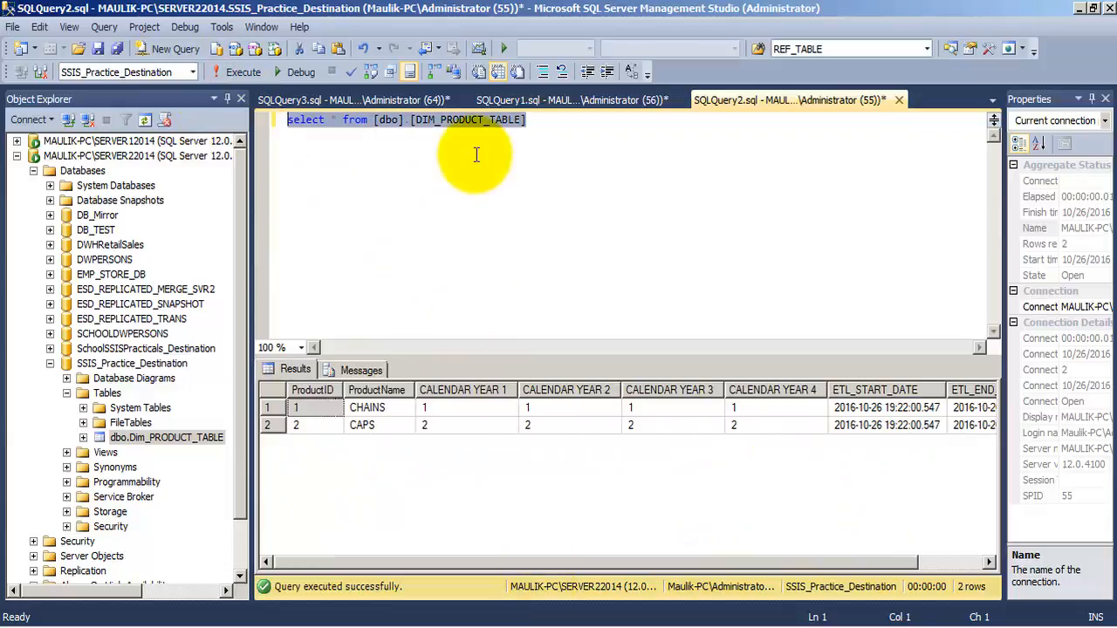
pyautogui.click(564, 99)
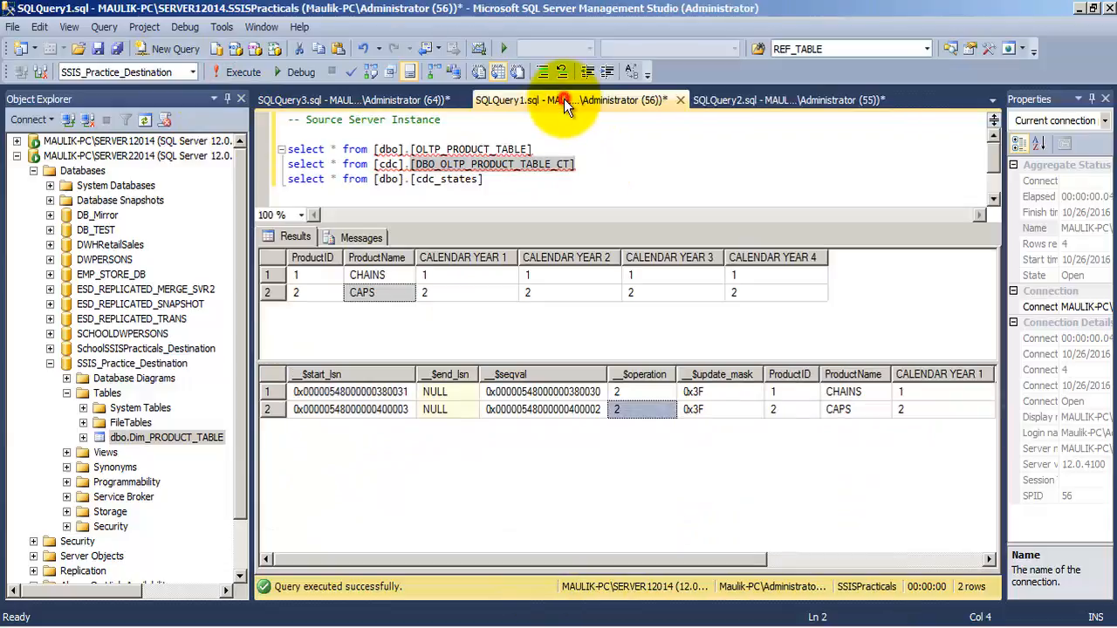
pyautogui.click(240, 72)
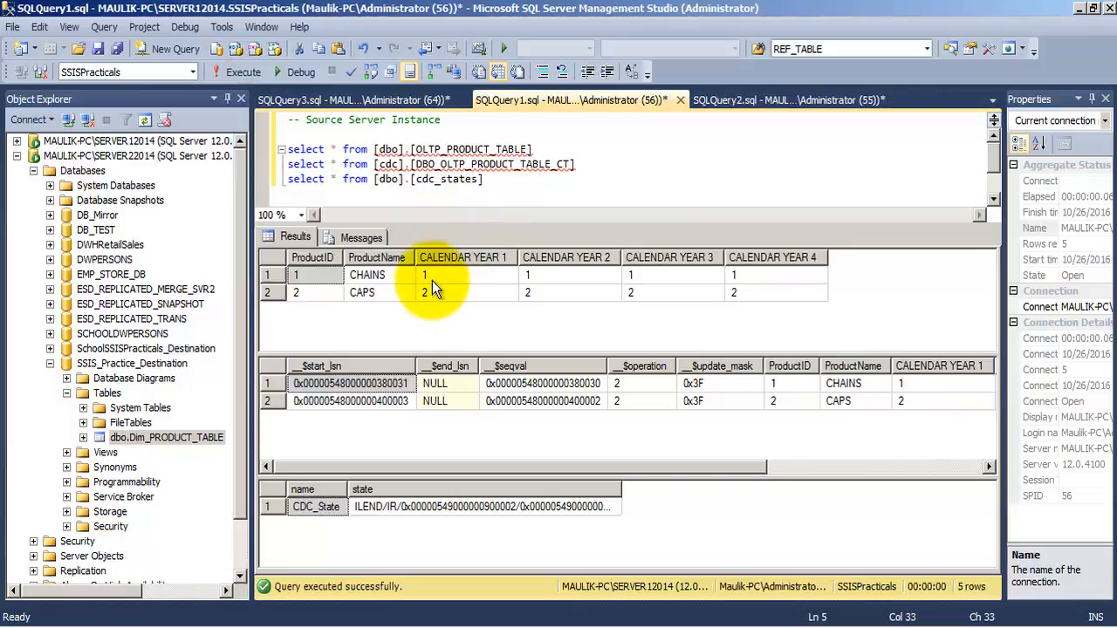
pyautogui.click(458, 149)
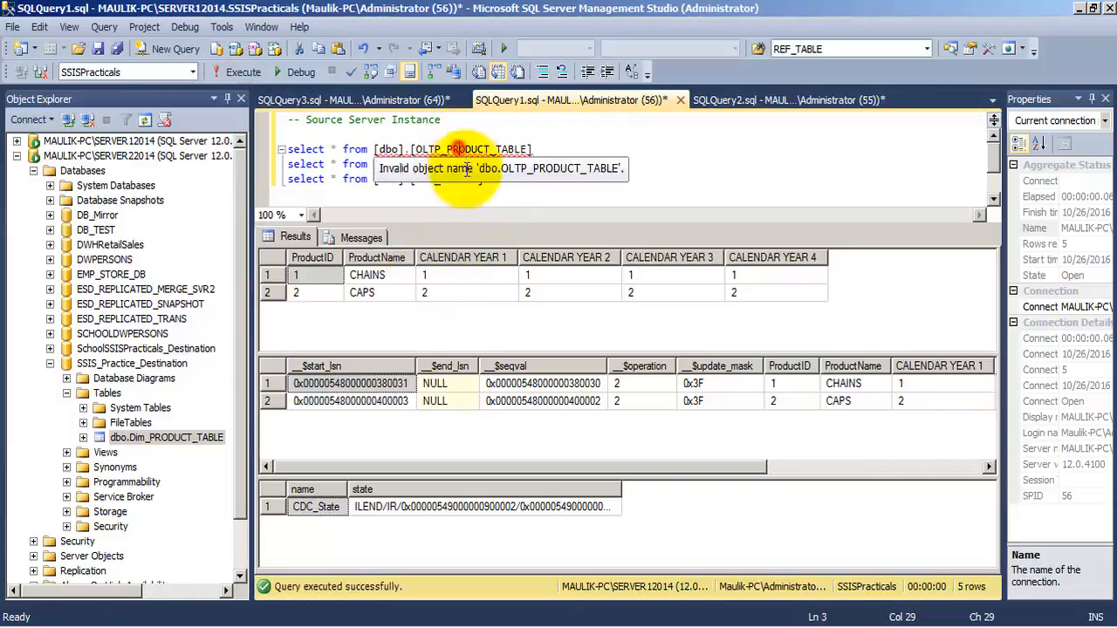
pyautogui.click(459, 289)
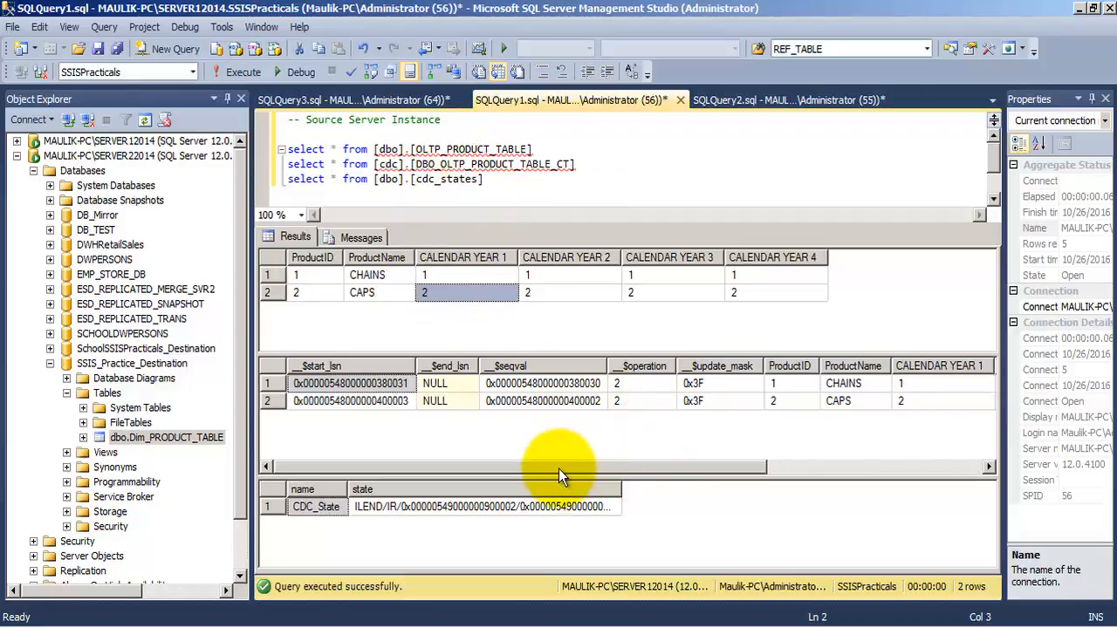
pyautogui.moveTo(559, 469); pyautogui.dragTo(453, 488)
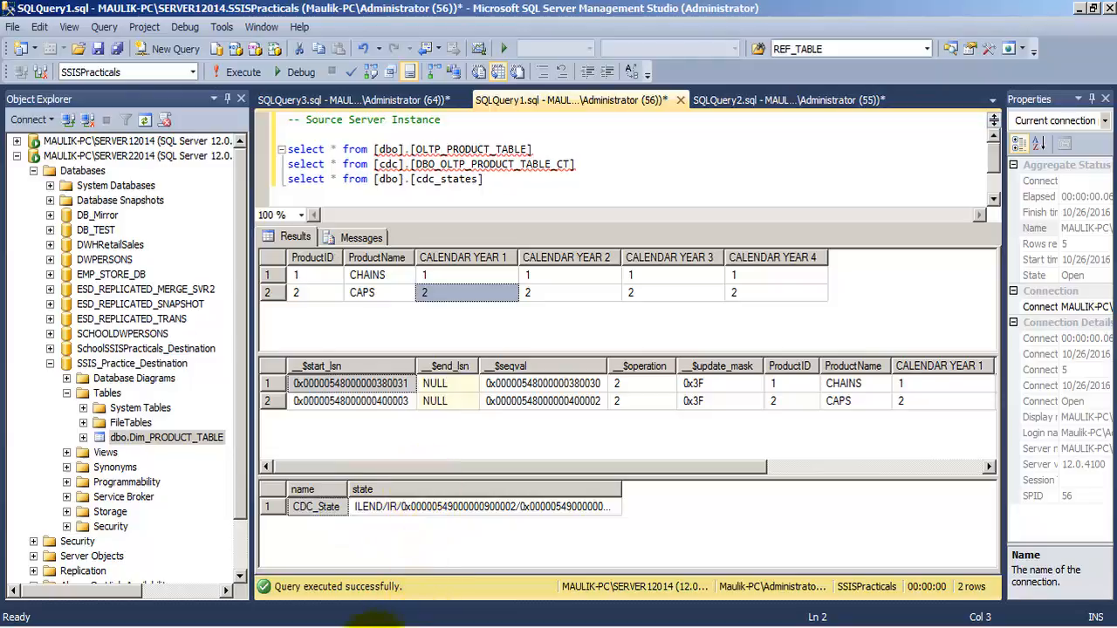
# Step: Switch to Visual Studio and duplicate the CDC_Initial_Load.dtsx package within the CDC_Transformation project
pyautogui.click(381, 615)
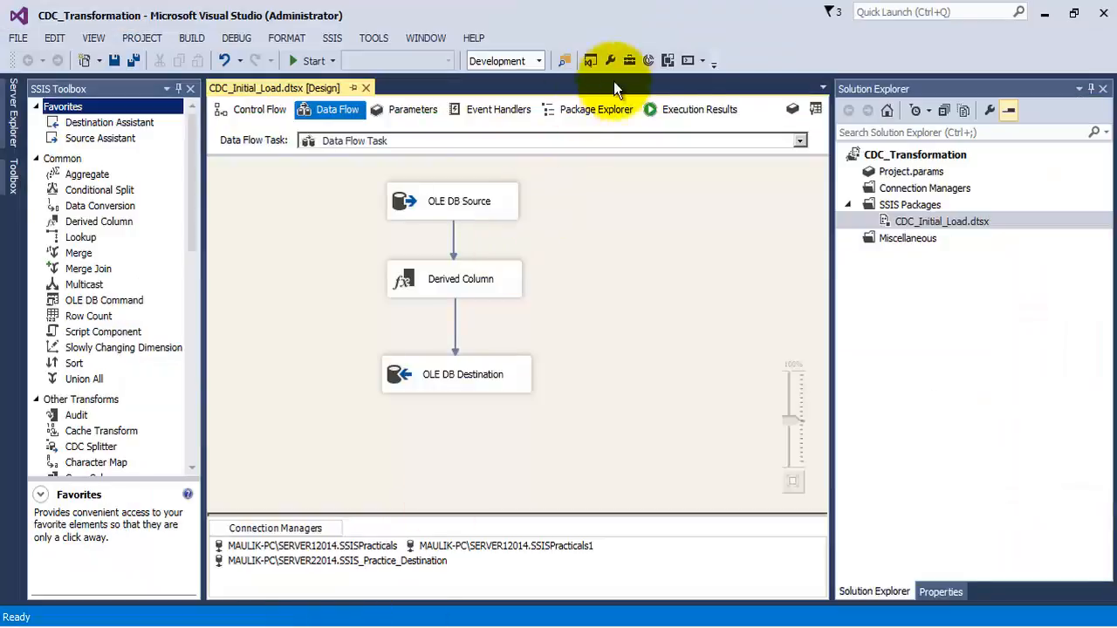
pyautogui.click(908, 222)
pyautogui.rightClick(908, 222)
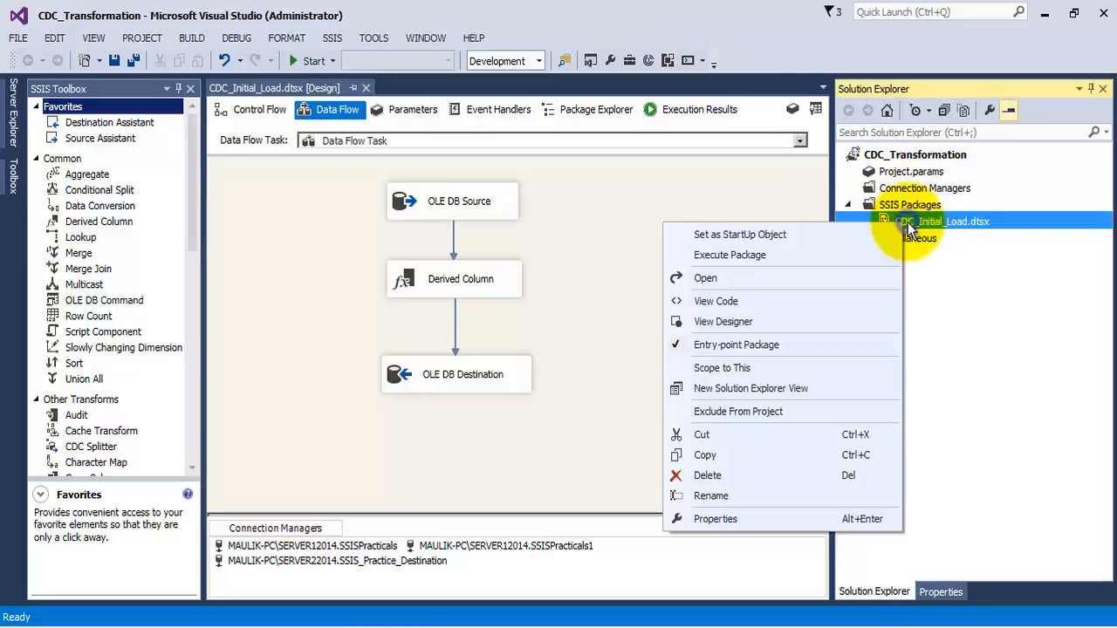
pyautogui.click(740, 454)
pyautogui.click(899, 155)
pyautogui.rightClick(899, 155)
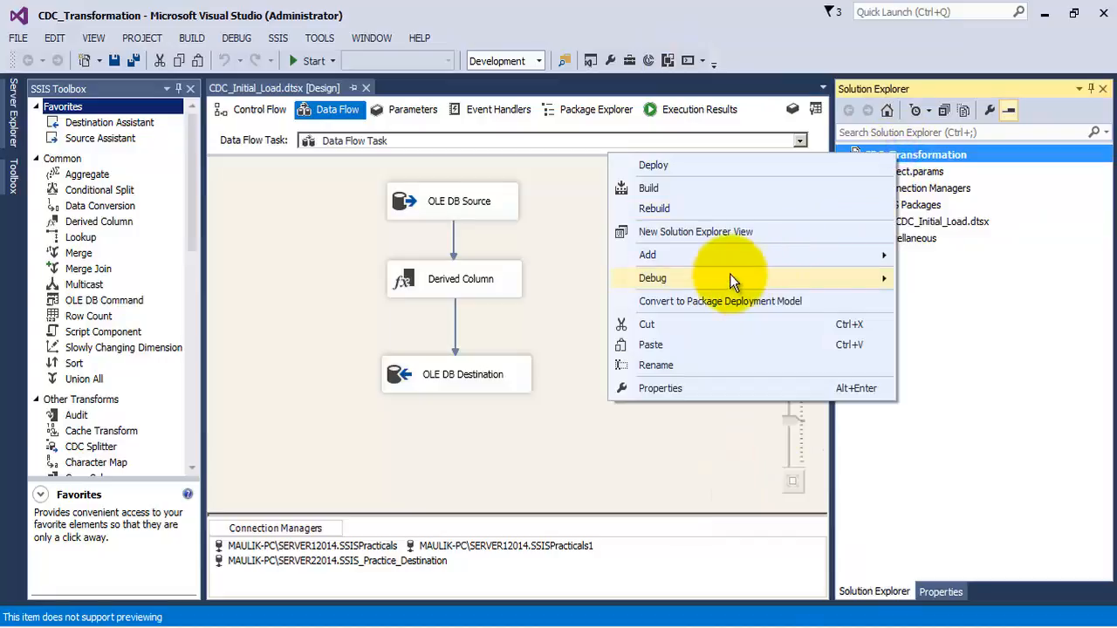
pyautogui.click(698, 345)
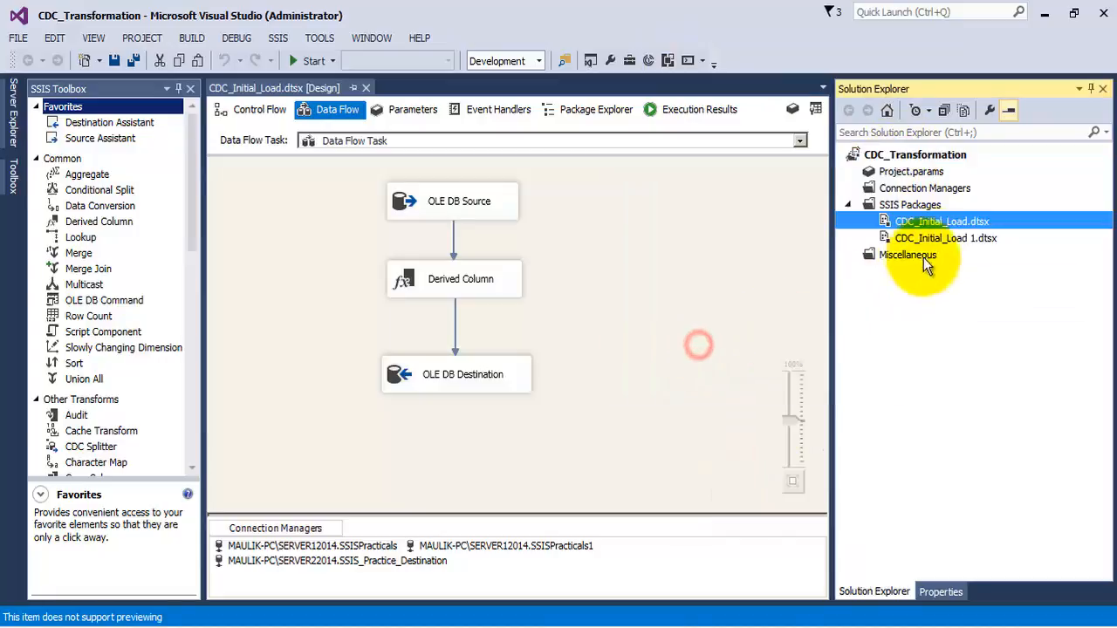
# Step: Rename the copied package as CDC_Incremental_Load.dtsx
pyautogui.click(942, 237)
pyautogui.click(919, 239)
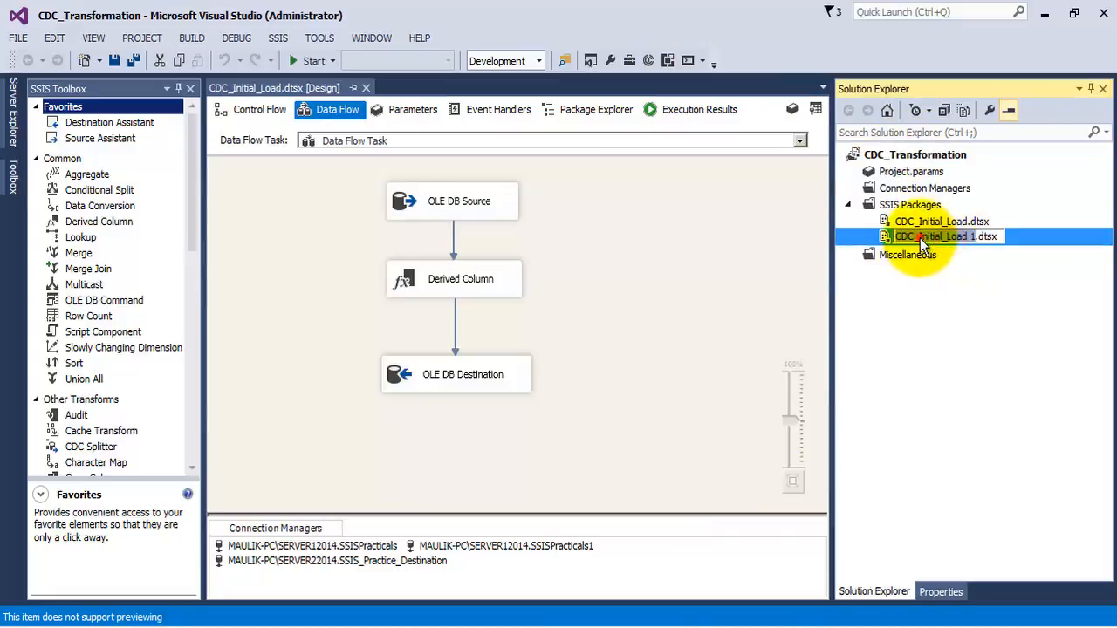
pyautogui.press('Delete')
pyautogui.press('Delete')
pyautogui.press('Delete')
pyautogui.press('Delete')
pyautogui.press('Delete')
pyautogui.press('Delete')
pyautogui.press('Delete')
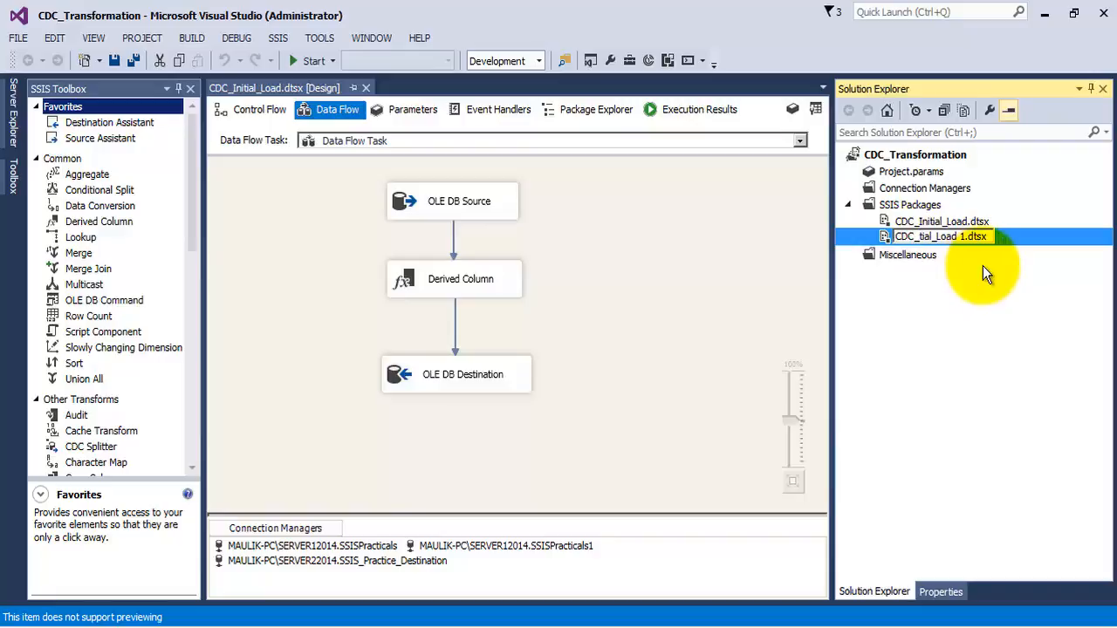
pyautogui.press('Delete')
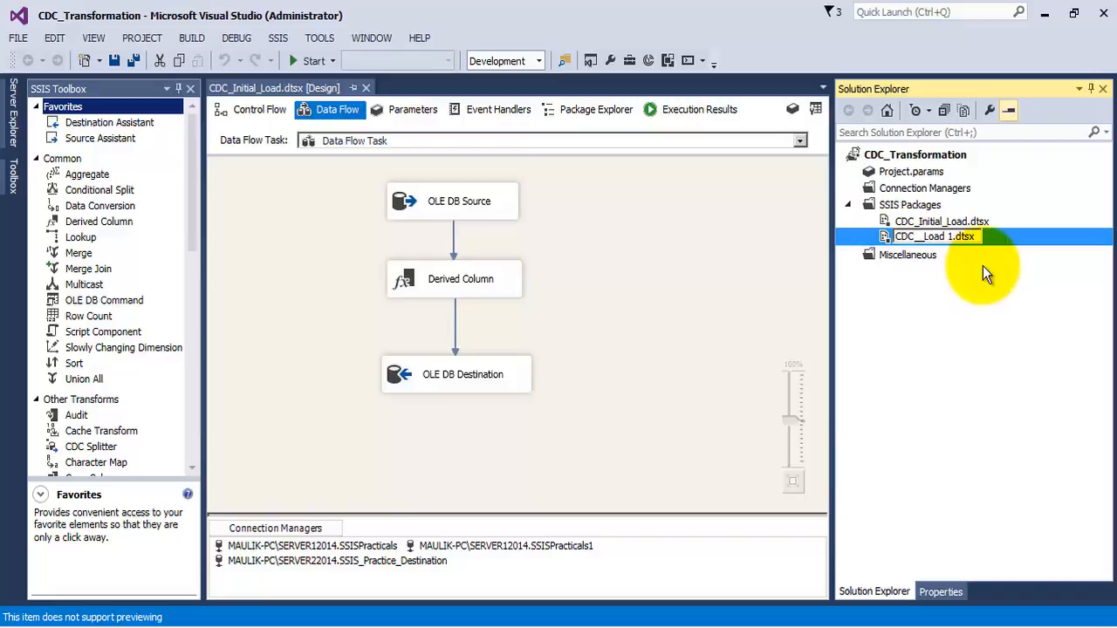
pyautogui.write('Incremental')
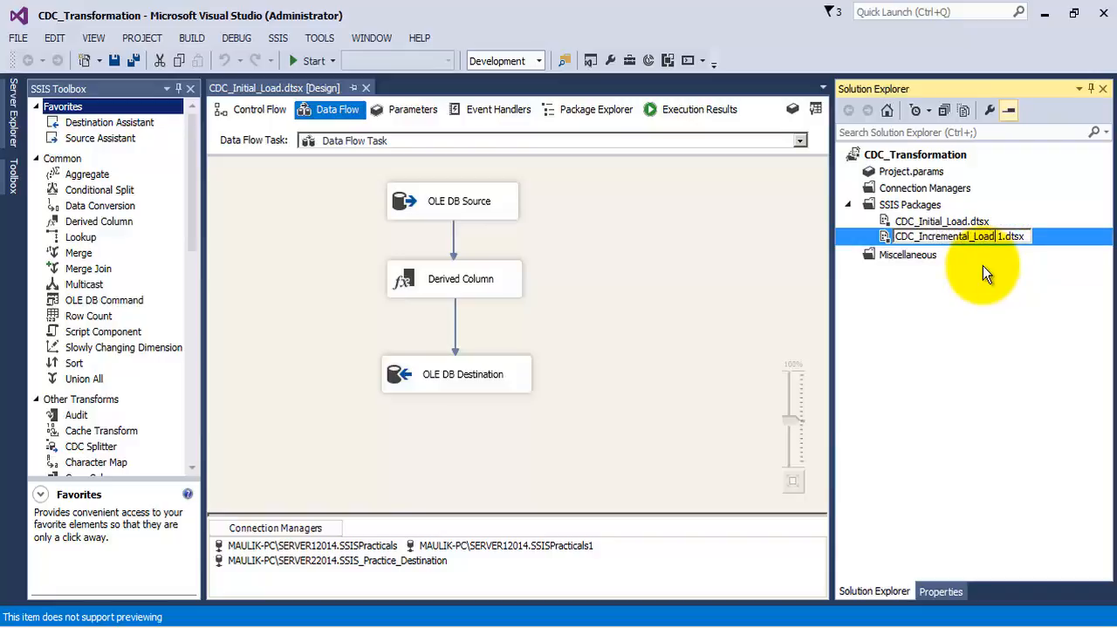
pyautogui.press('Delete')
pyautogui.press('Delete')
pyautogui.press('Return')
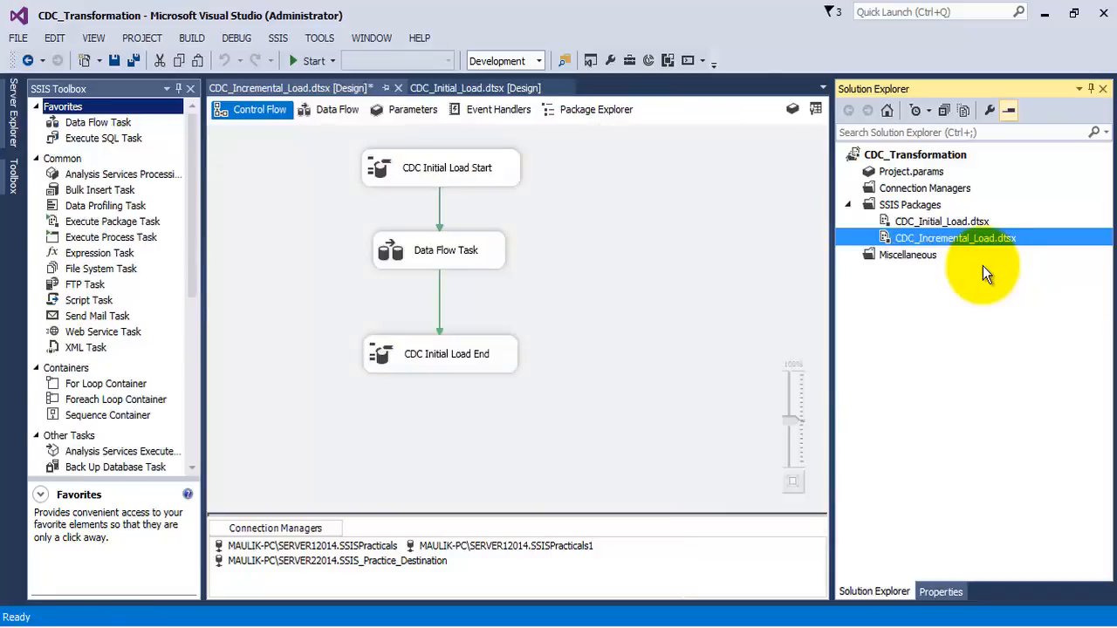
# Step: Rename the two CDC control tasks in the control flow as CDC Incremental Load Start and CDC Incremental Load End
pyautogui.click(448, 171)
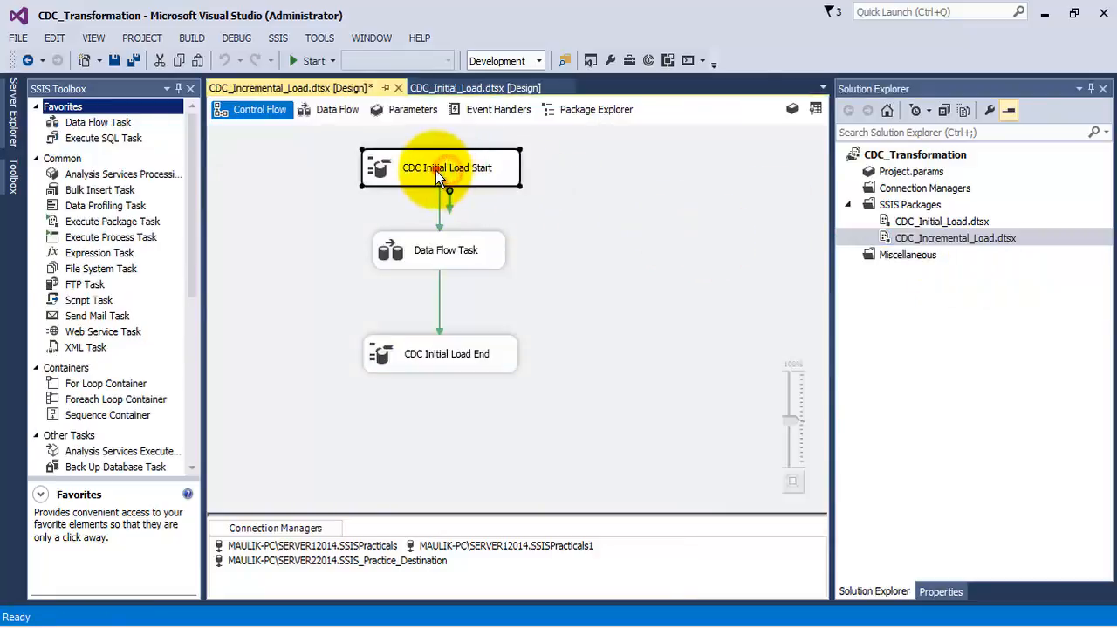
pyautogui.click(435, 170)
pyautogui.click(426, 169)
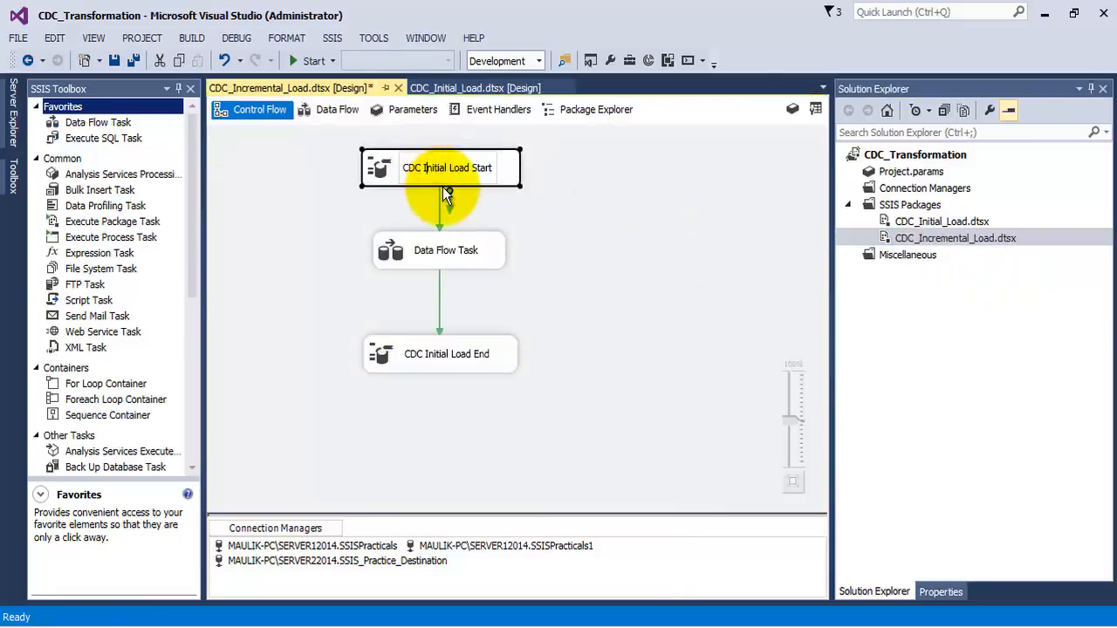
pyautogui.write('Incremental')
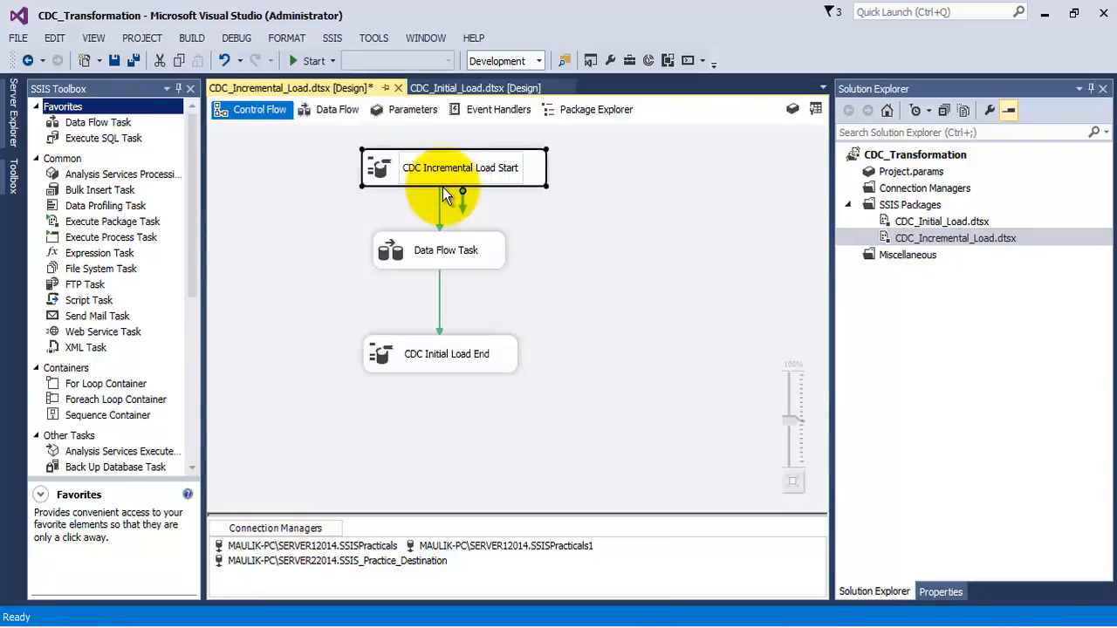
pyautogui.click(438, 356)
pyautogui.click(429, 364)
pyautogui.click(435, 362)
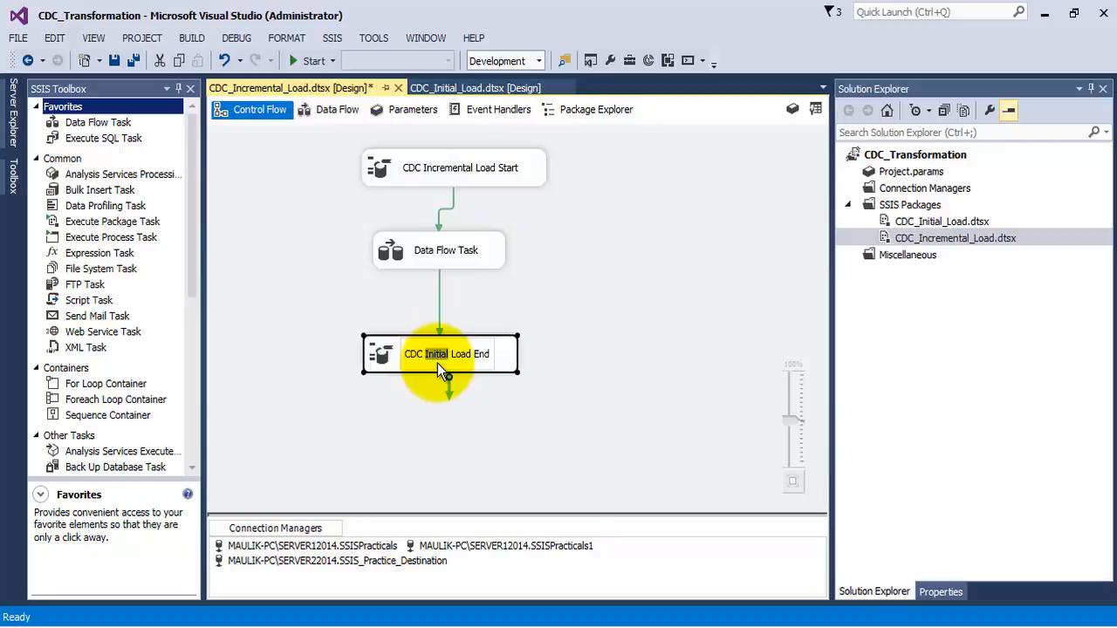
pyautogui.write('Incremental')
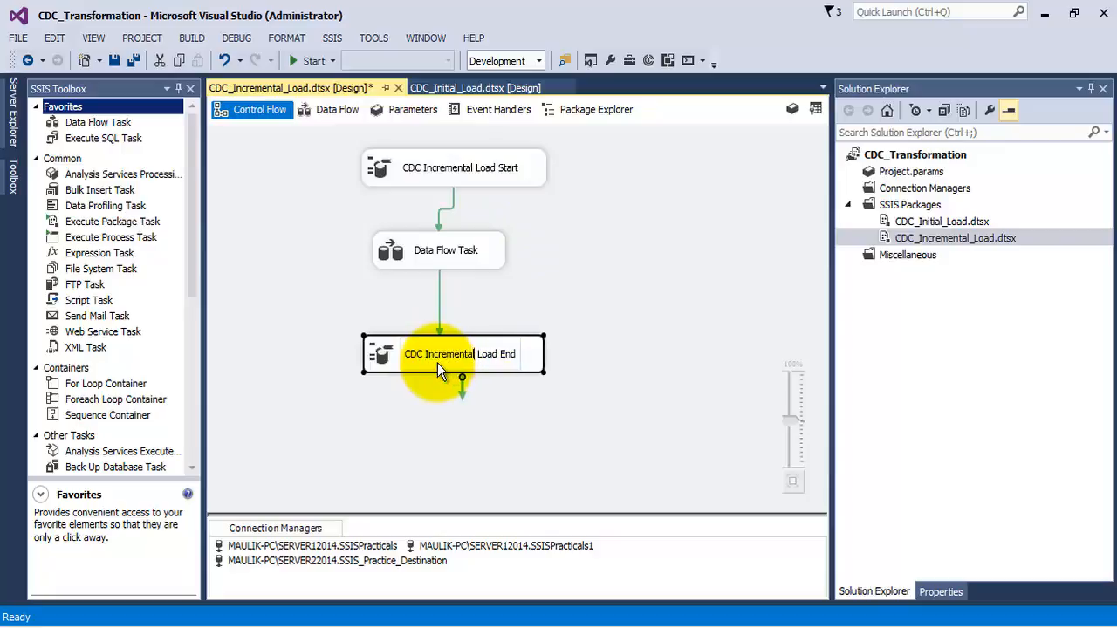
# Step: Align the Data Flow Task between the two CDC control tasks so the connectors run straight
pyautogui.click(466, 262)
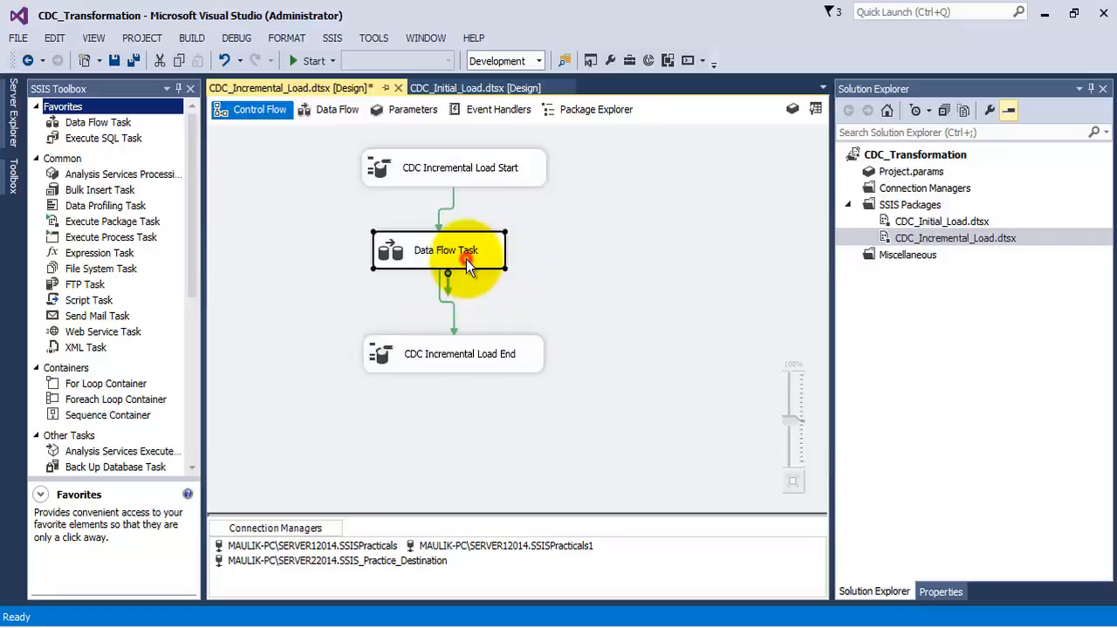
pyautogui.moveTo(466, 259); pyautogui.dragTo(494, 260)
pyautogui.click(545, 256)
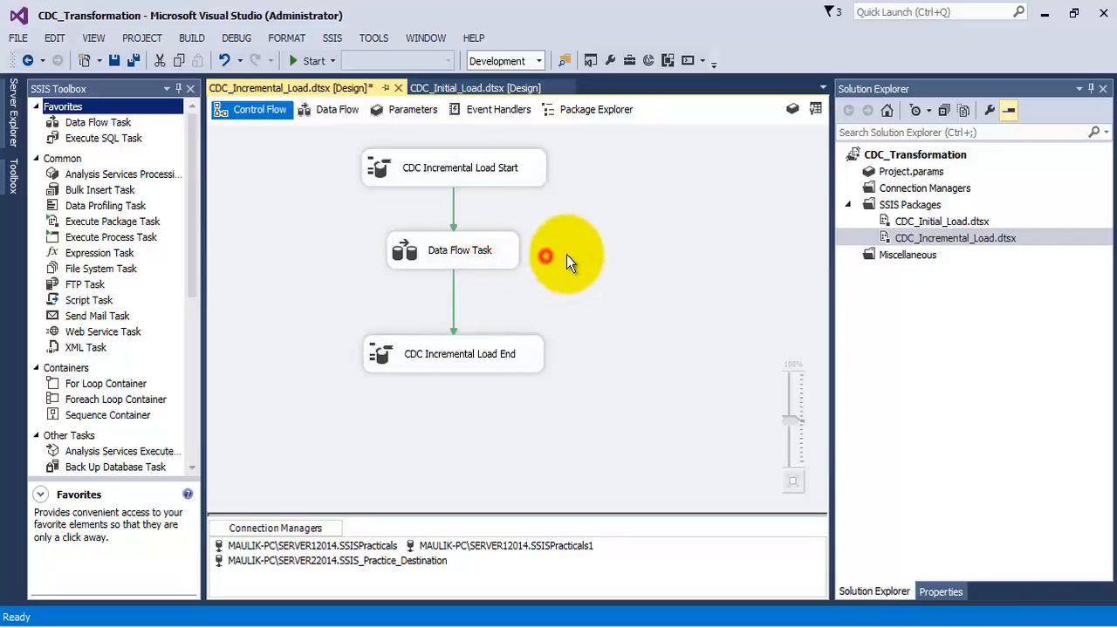
# Step: Set the CDC control operation of CDC Incremental Load Start to Get processing range
pyautogui.rightClick(503, 176)
pyautogui.click(513, 185)
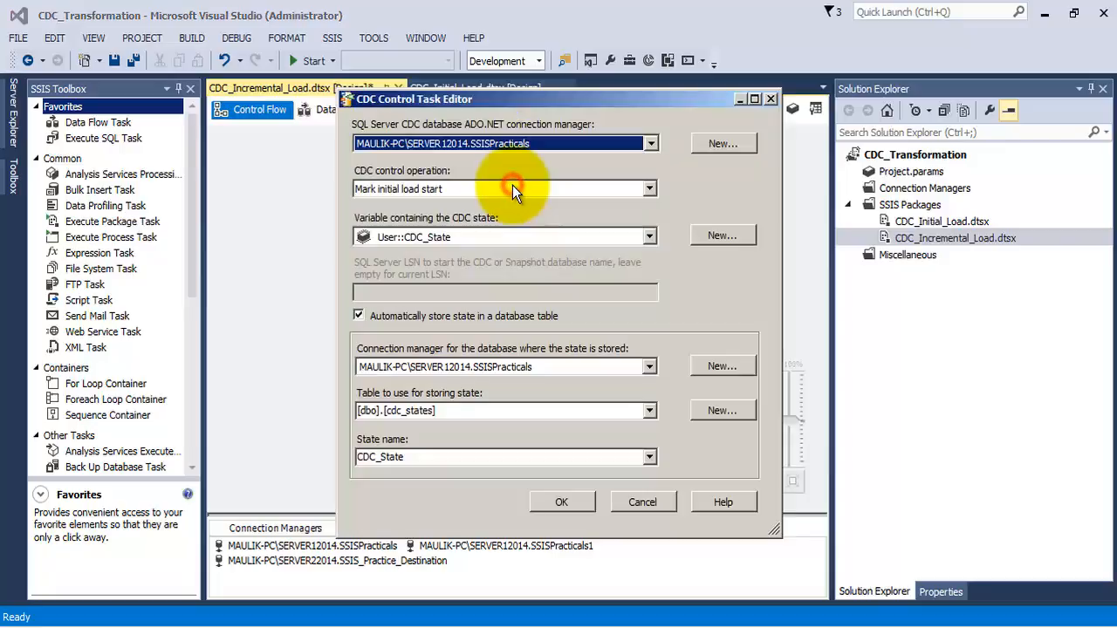
pyautogui.click(512, 187)
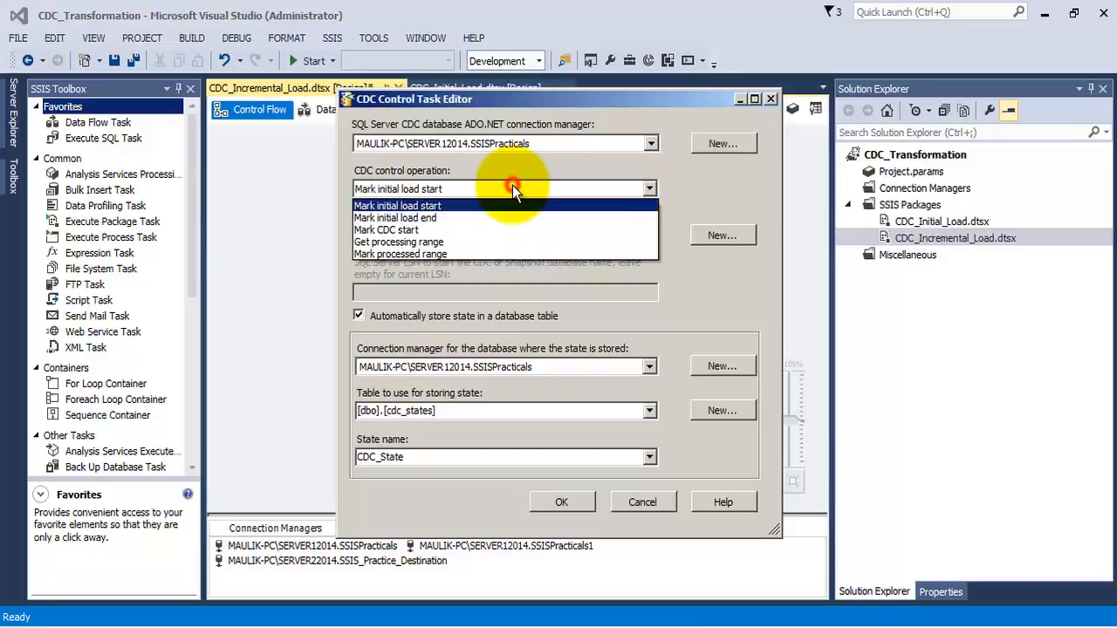
pyautogui.click(412, 240)
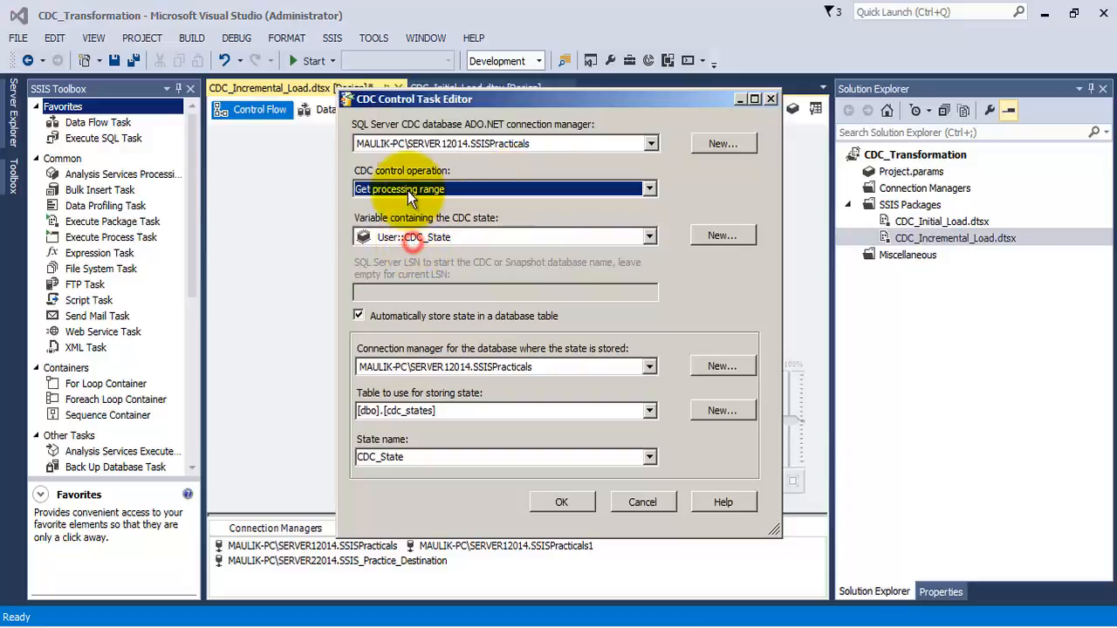
pyautogui.click(549, 501)
# Step: Set the CDC control operation of CDC Incremental Load End to Mark processed range and save the package
pyautogui.rightClick(489, 353)
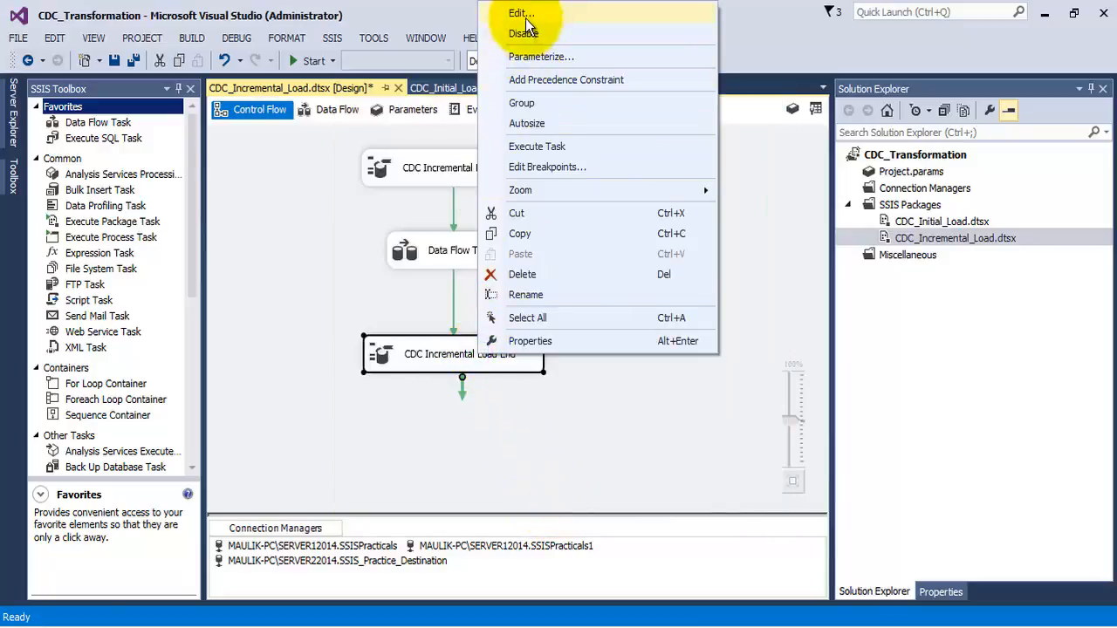
pyautogui.click(522, 13)
pyautogui.click(472, 187)
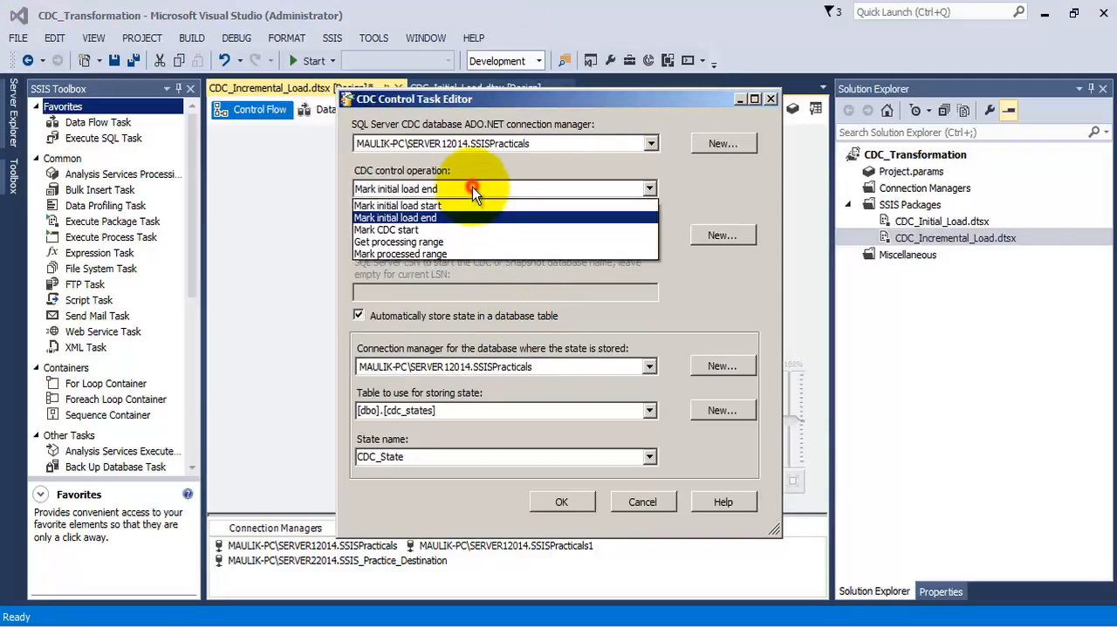
pyautogui.click(436, 253)
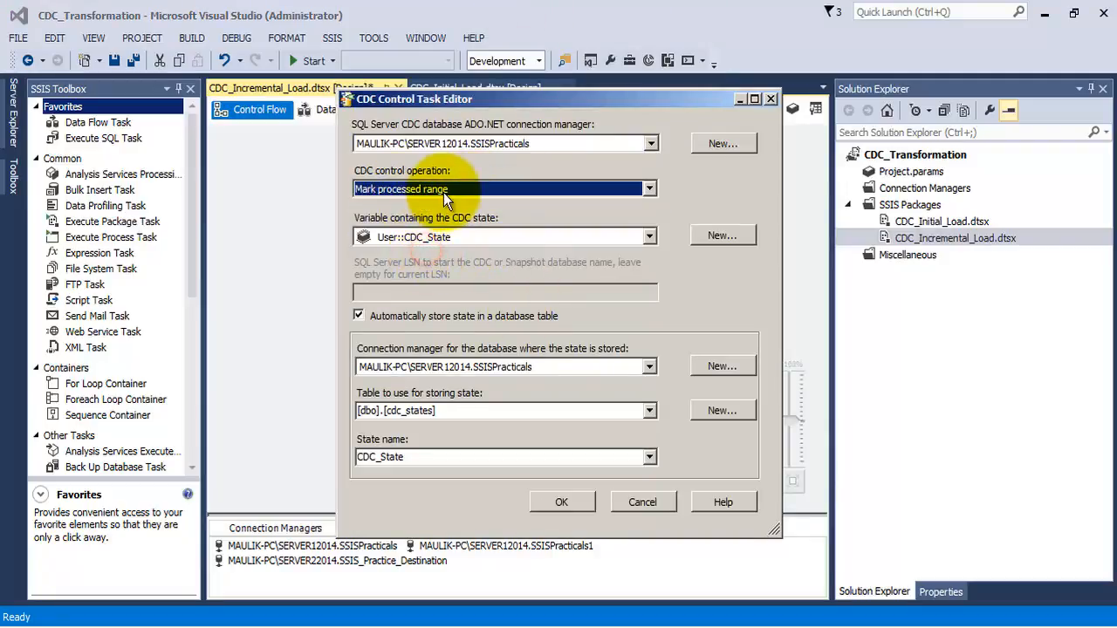
pyautogui.click(552, 498)
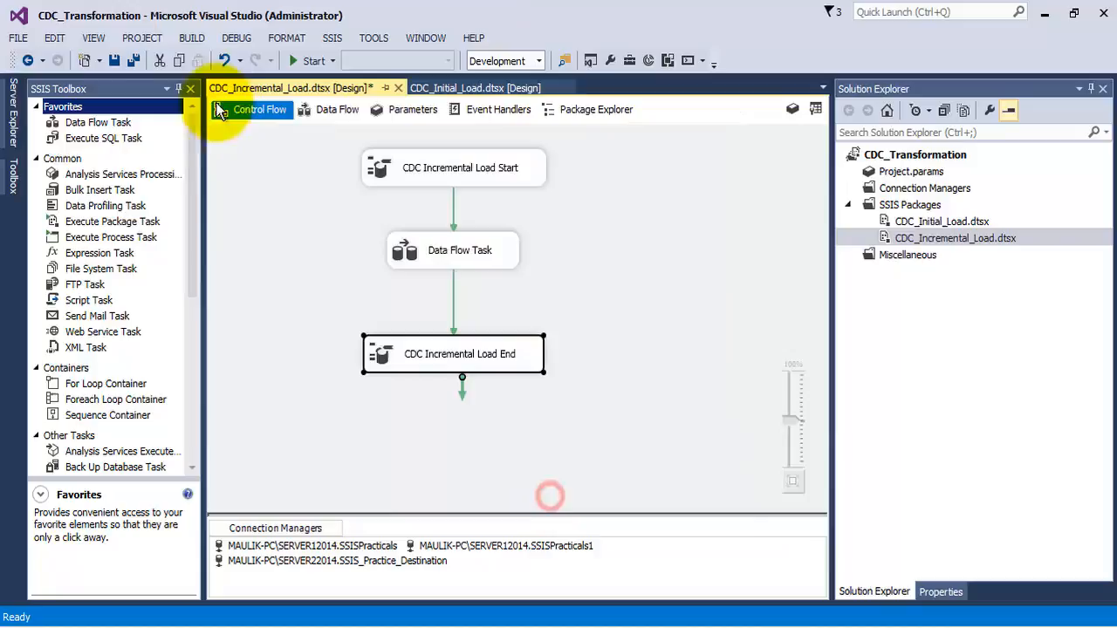
pyautogui.click(134, 61)
# Step: In the Data Flow Task, delete the OLE DB Source and move the Derived Column and OLE DB Destination aside
pyautogui.rightClick(494, 251)
pyautogui.click(504, 263)
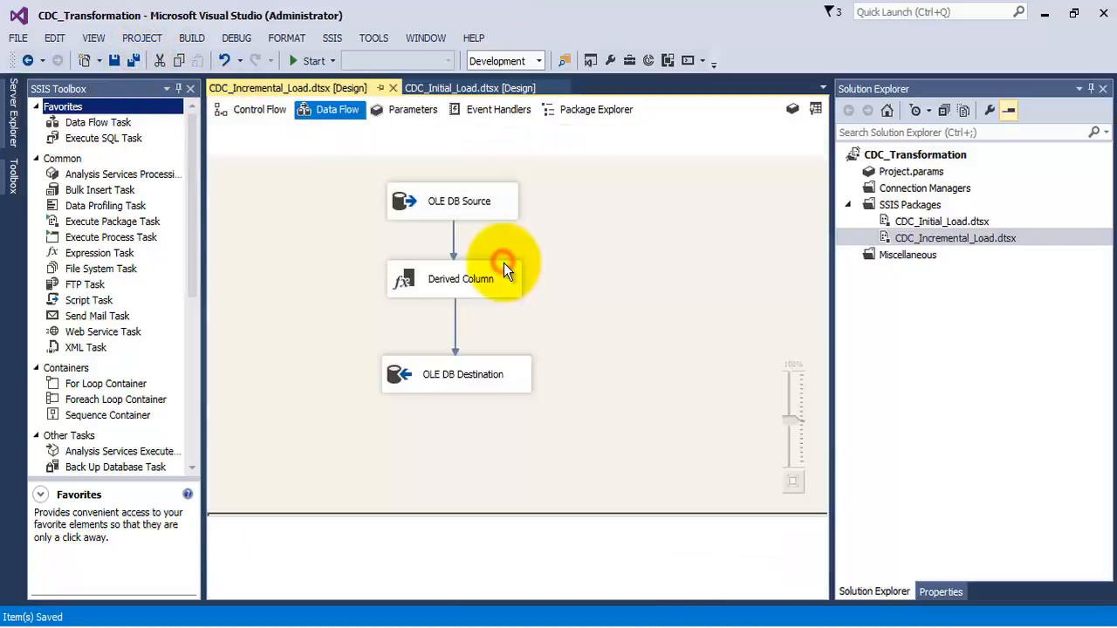
pyautogui.rightClick(462, 200)
pyautogui.click(506, 406)
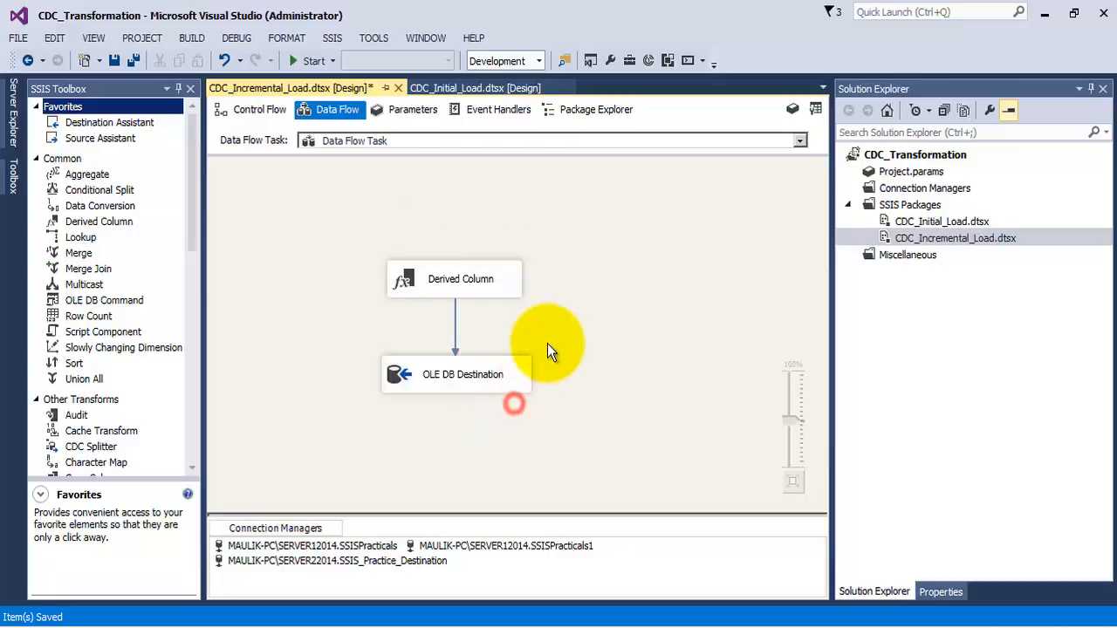
pyautogui.moveTo(590, 411); pyautogui.dragTo(374, 242)
pyautogui.moveTo(434, 277); pyautogui.dragTo(307, 322)
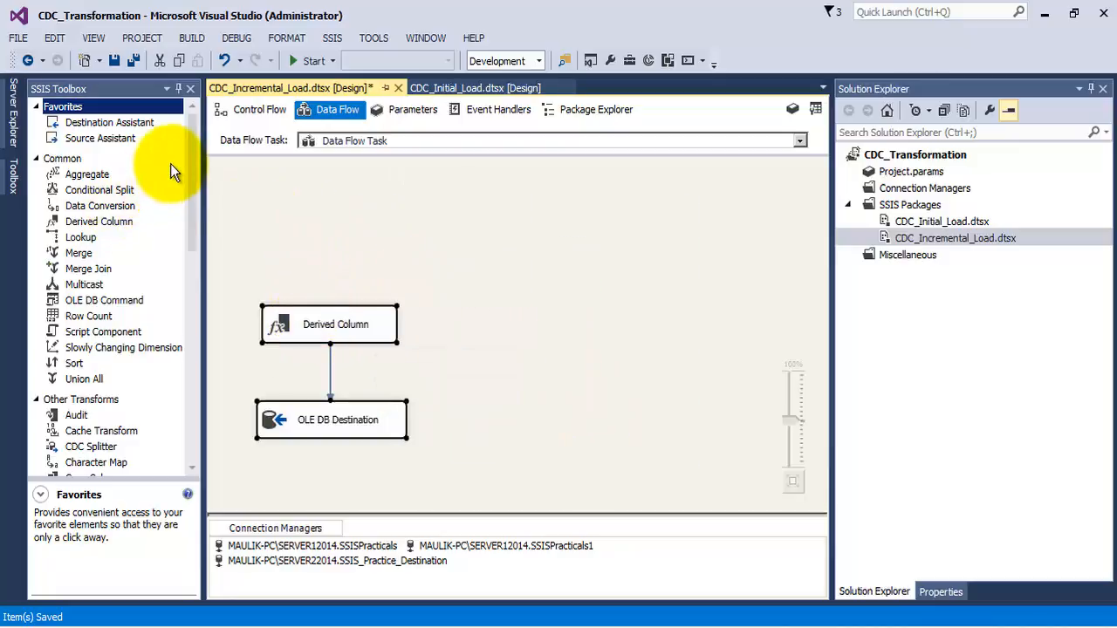
# Step: Add a CDC Source to the data flow and choose [dbo].[OLTP_PRODUCT_TABLE] as its CDC enabled table
pyautogui.moveTo(191, 165); pyautogui.dragTo(200, 336)
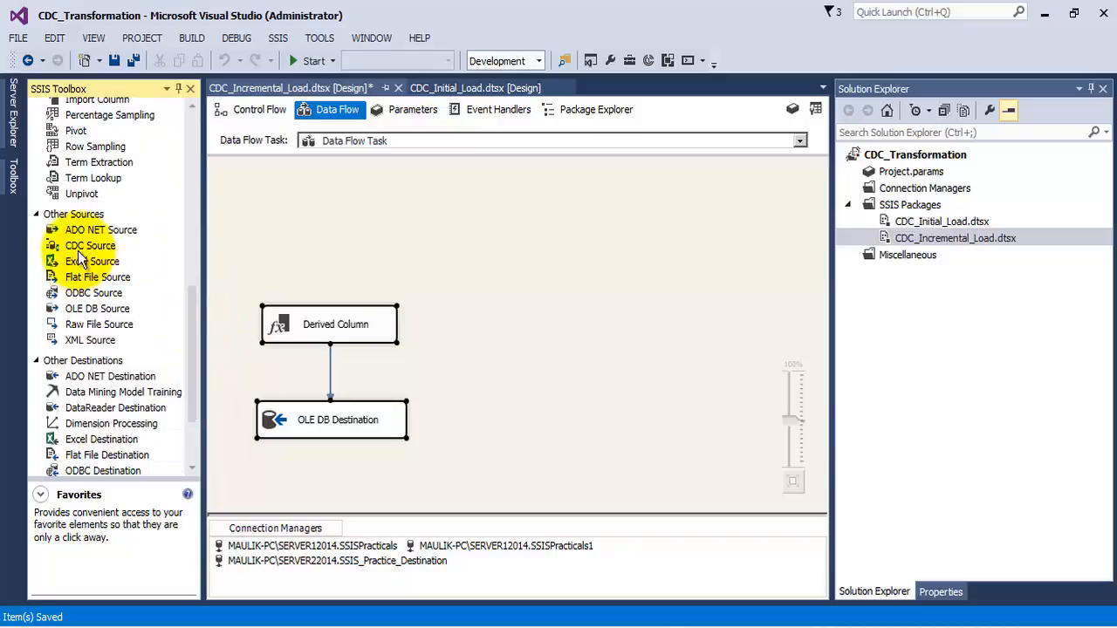
pyautogui.moveTo(78, 252); pyautogui.dragTo(461, 171)
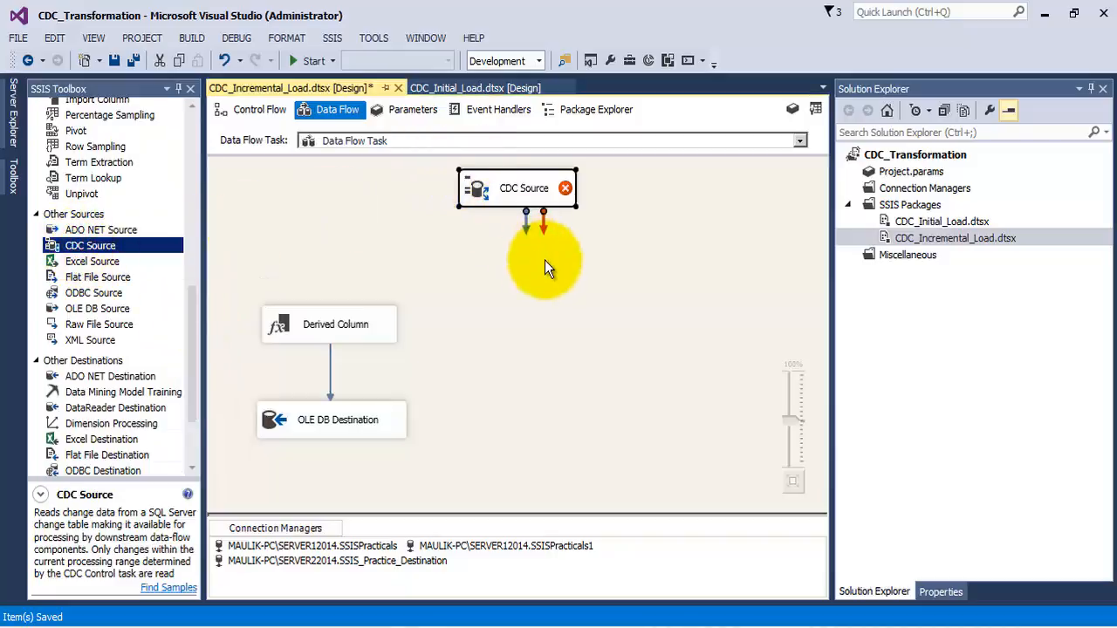
pyautogui.rightClick(533, 193)
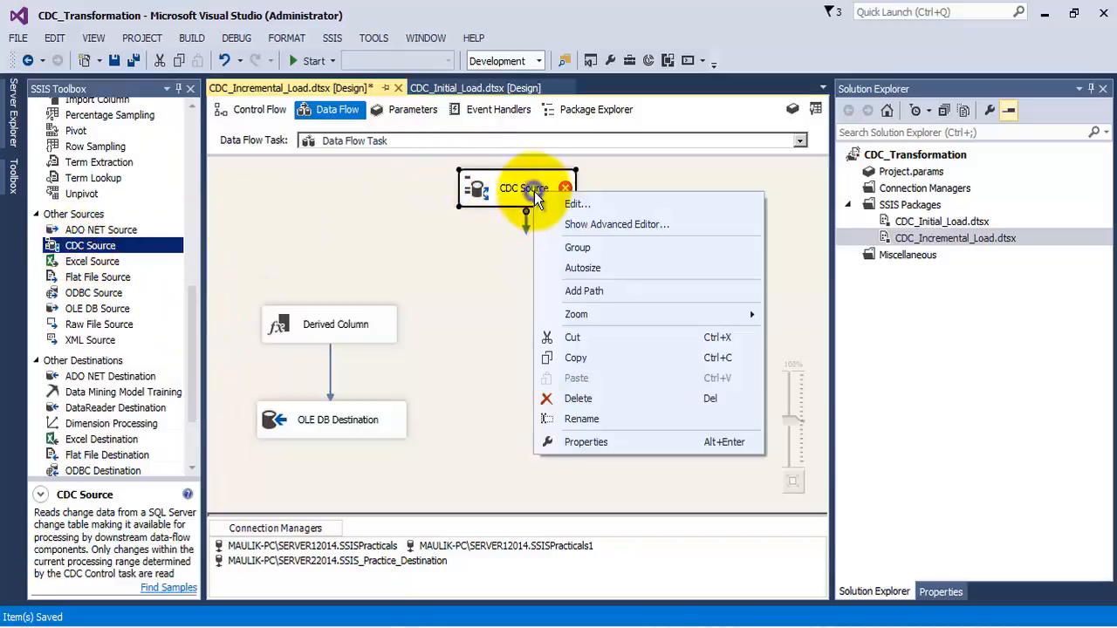
pyautogui.click(555, 202)
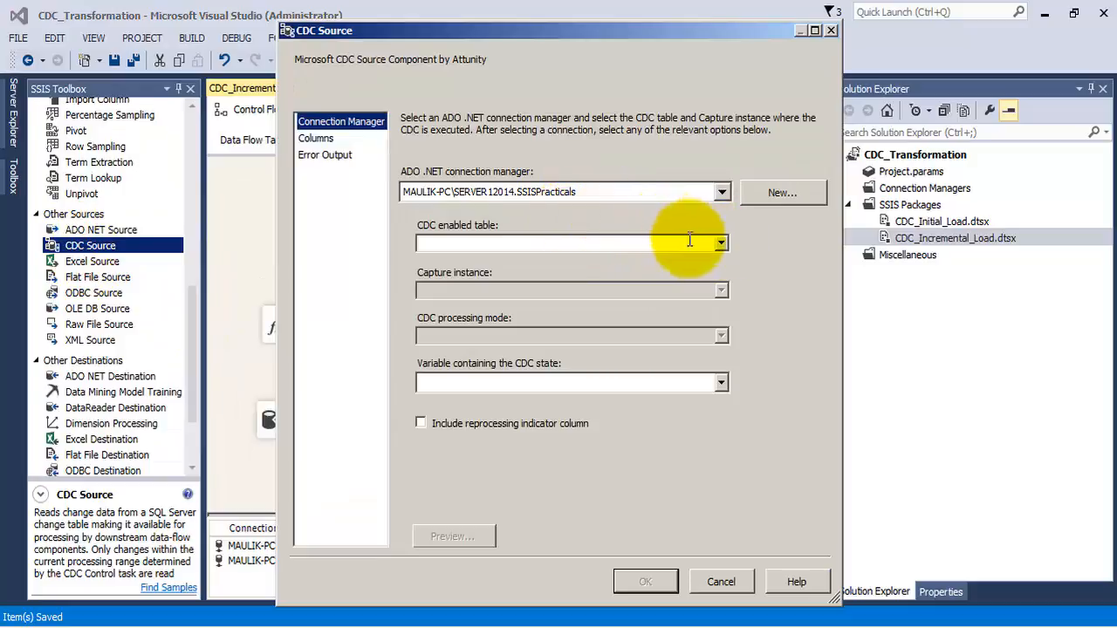
pyautogui.click(722, 244)
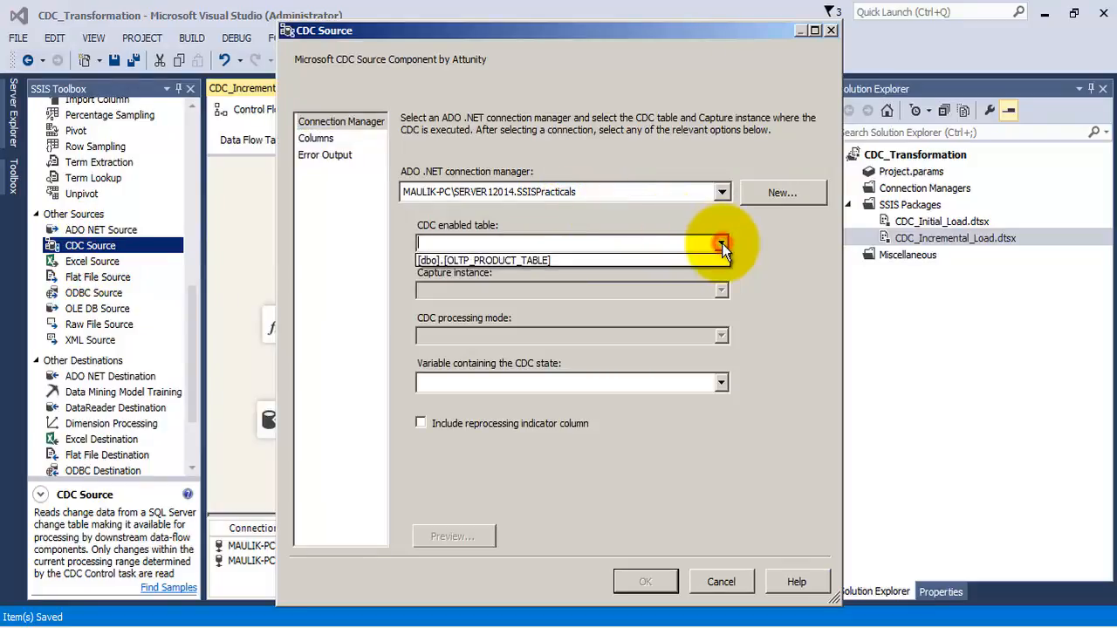
pyautogui.click(507, 261)
# Step: Set the CDC Source to Net processing mode with state variable User::CDC_State, check its columns and error output, and confirm
pyautogui.click(457, 339)
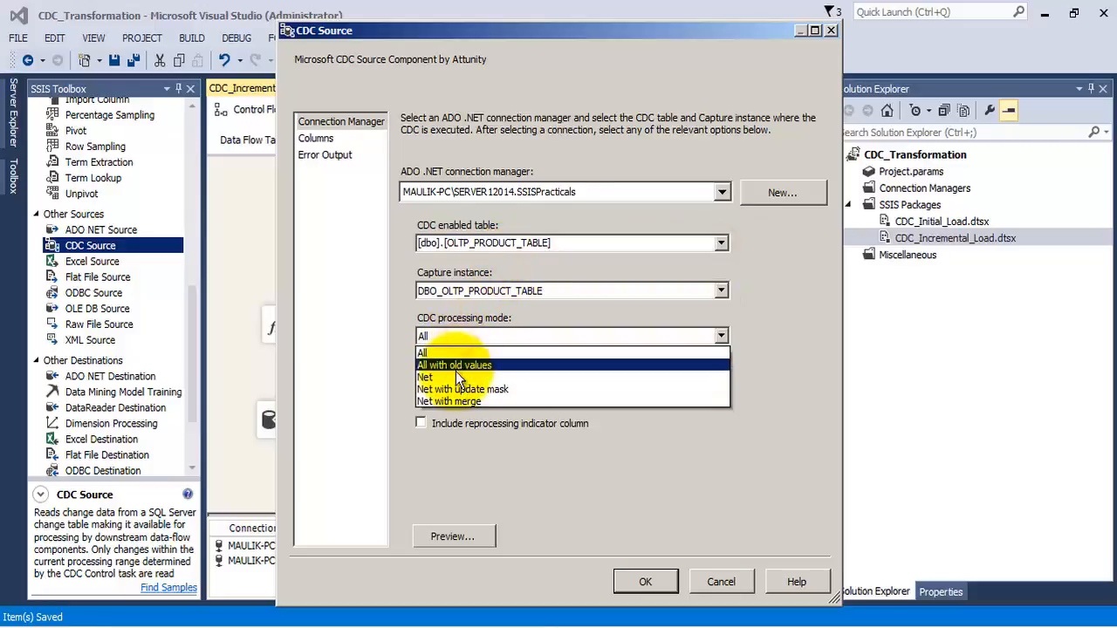
pyautogui.click(456, 371)
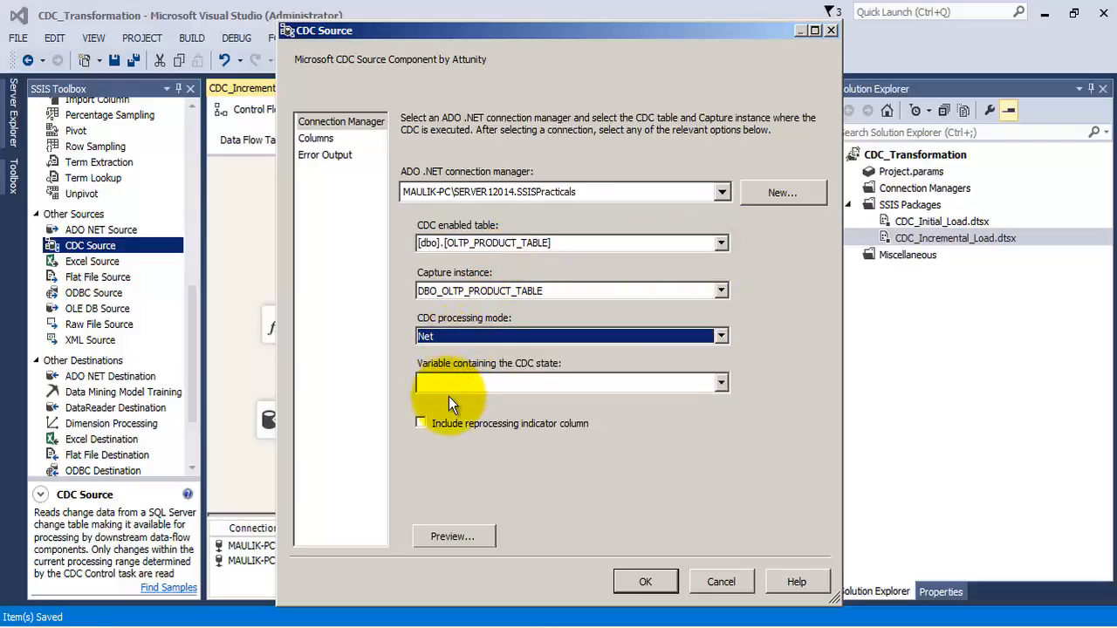
pyautogui.click(471, 385)
pyautogui.click(504, 403)
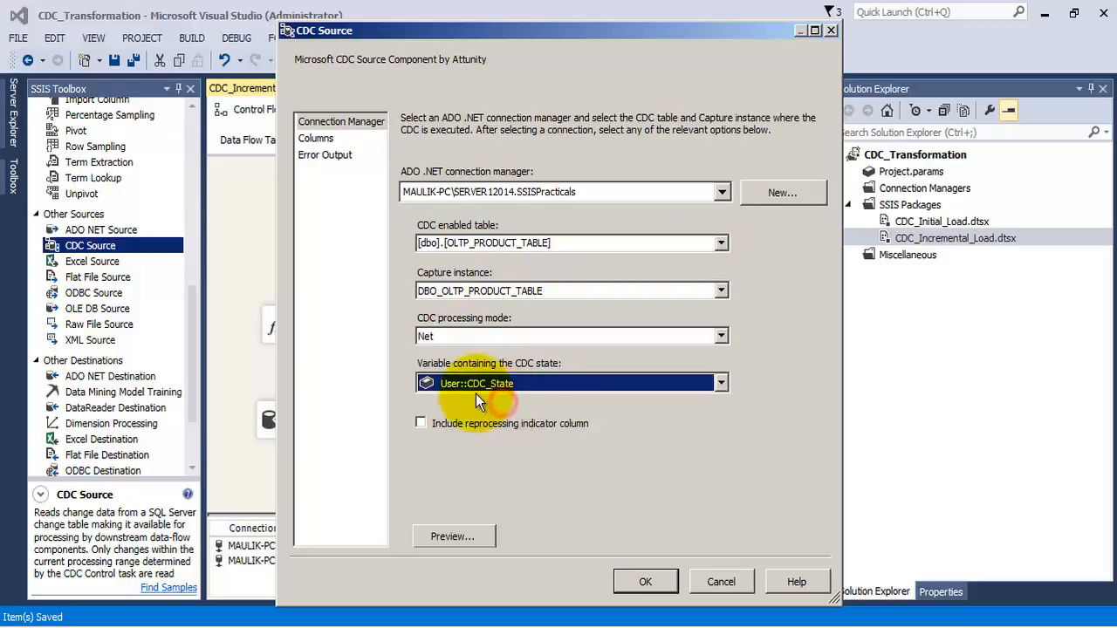
pyautogui.click(318, 139)
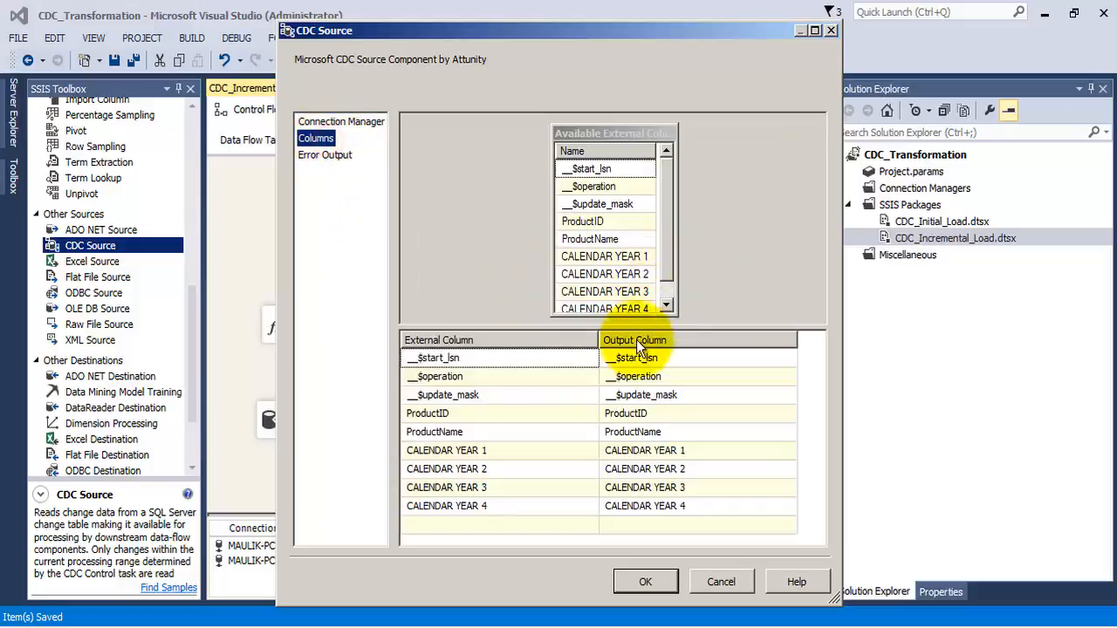
pyautogui.click(319, 155)
pyautogui.click(646, 578)
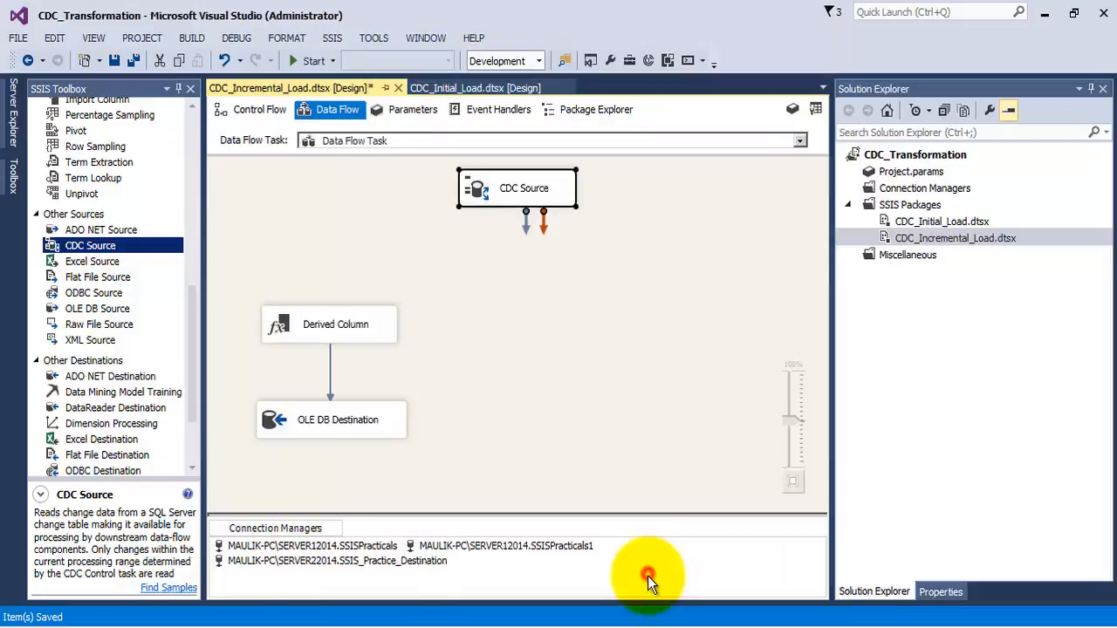
# Step: Add a CDC Splitter to the data flow below the CDC Source and connect the CDC Source output to it
pyautogui.moveTo(194, 321); pyautogui.dragTo(180, 213)
pyautogui.moveTo(91, 275); pyautogui.dragTo(524, 251)
pyautogui.click(513, 190)
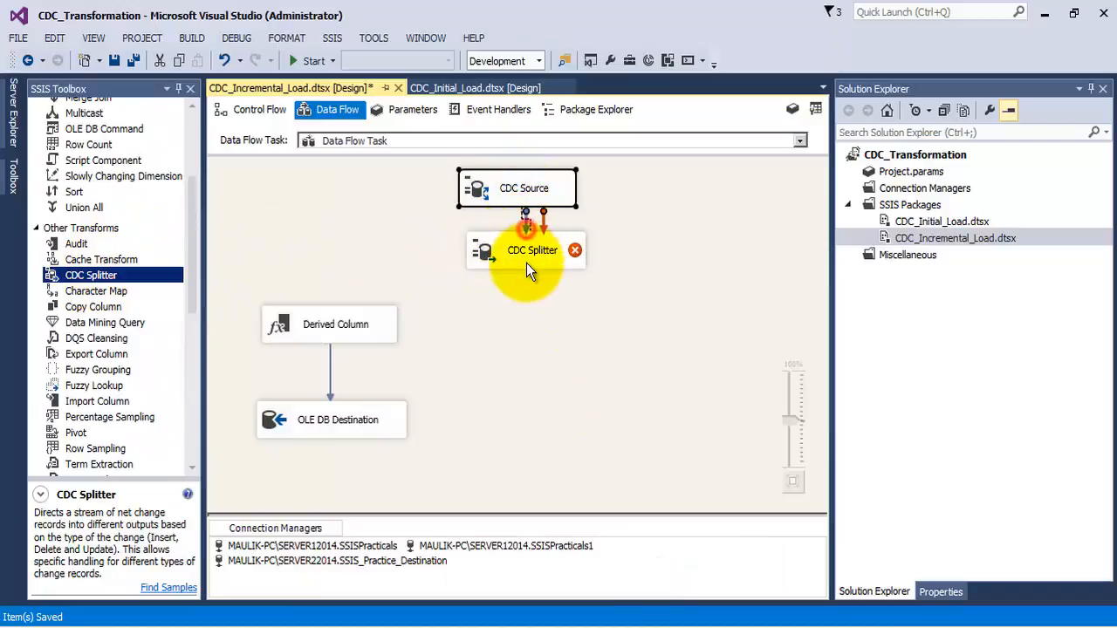
pyautogui.click(551, 321)
pyautogui.click(520, 254)
pyautogui.click(579, 297)
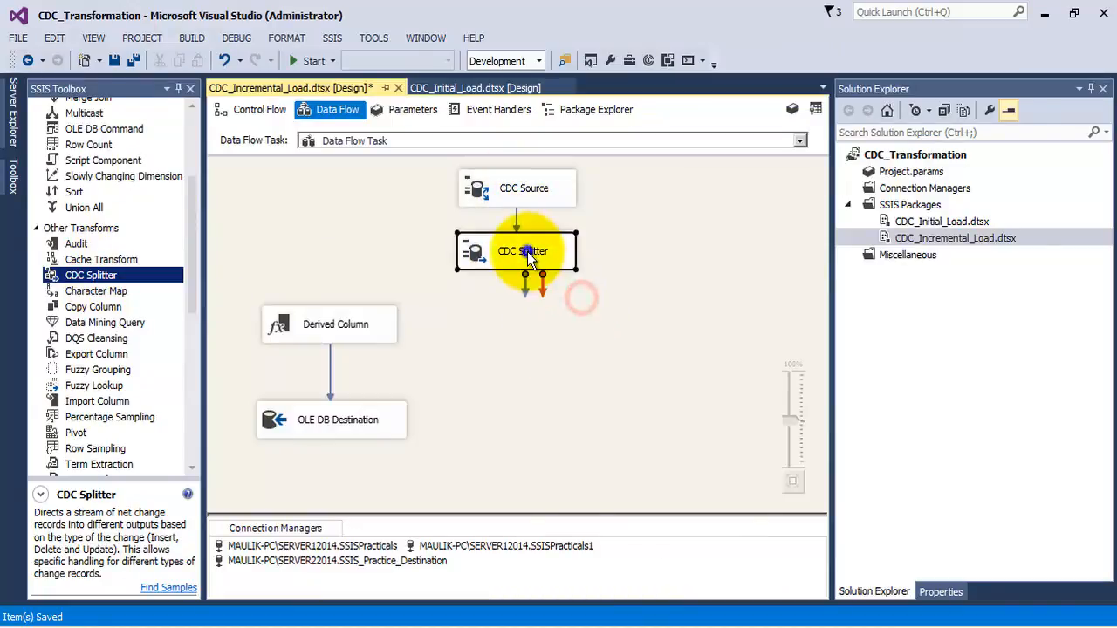
# Step: Review the CDC Splitter's component properties, input columns, and input and output properties in its advanced editor
pyautogui.rightClick(527, 252)
pyautogui.click(563, 262)
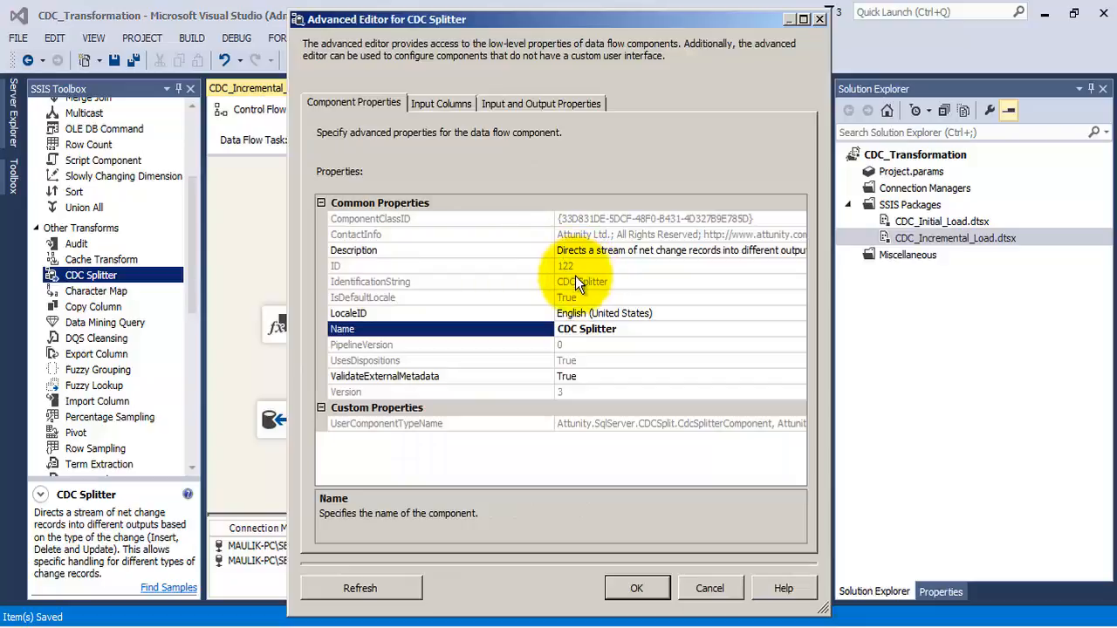
pyautogui.click(445, 102)
pyautogui.click(503, 104)
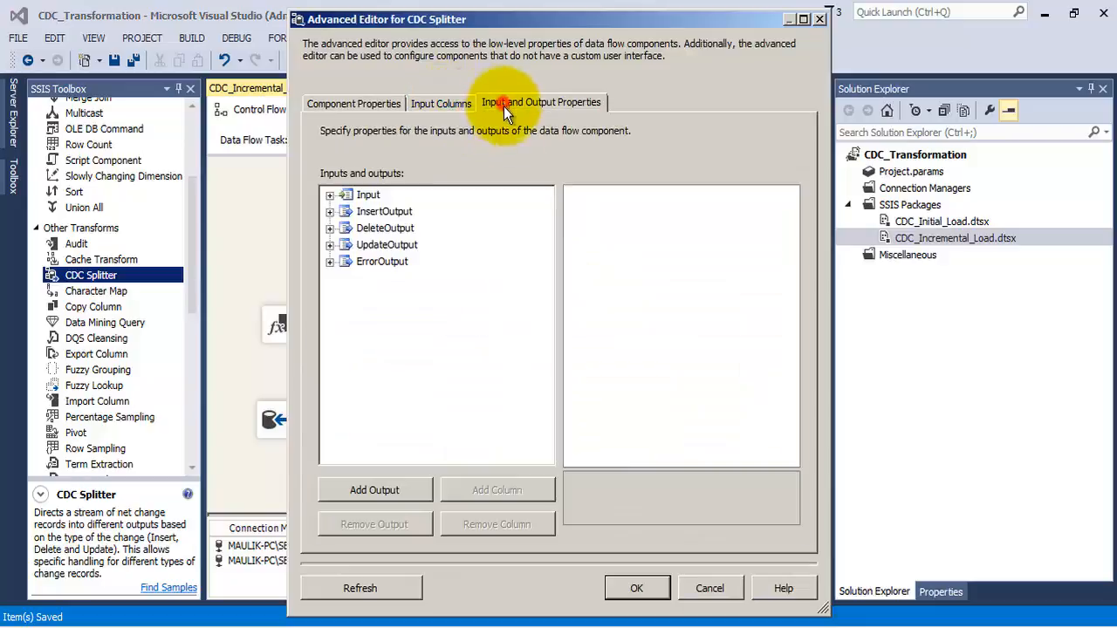
pyautogui.click(625, 597)
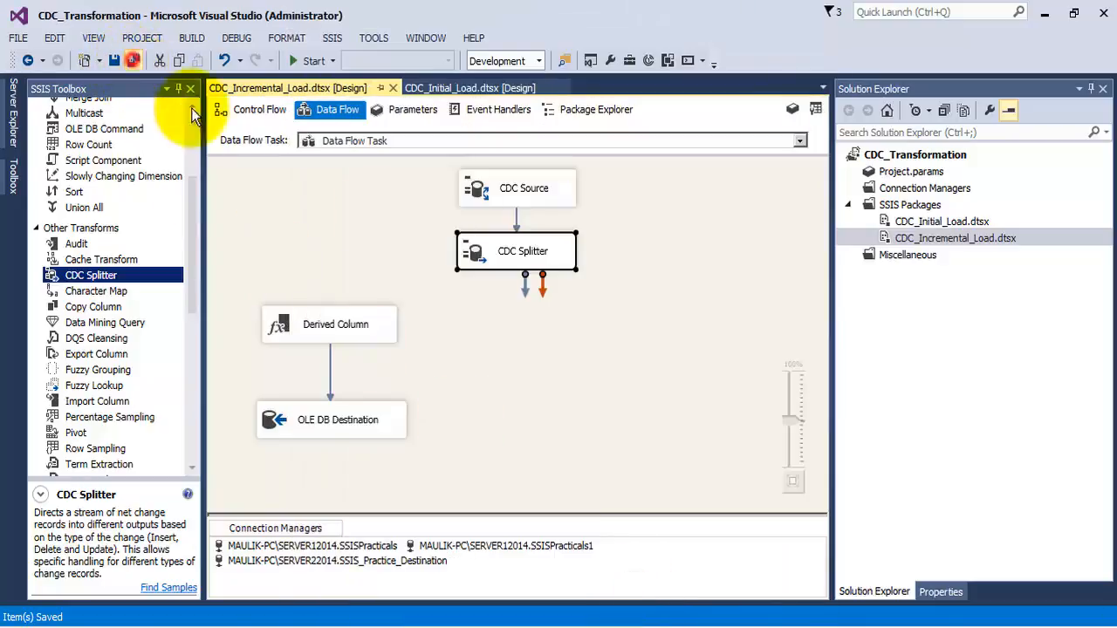
# Step: Connect the CDC Splitter's InsertOutput to the Derived Column transformation
pyautogui.click(551, 330)
pyautogui.click(522, 253)
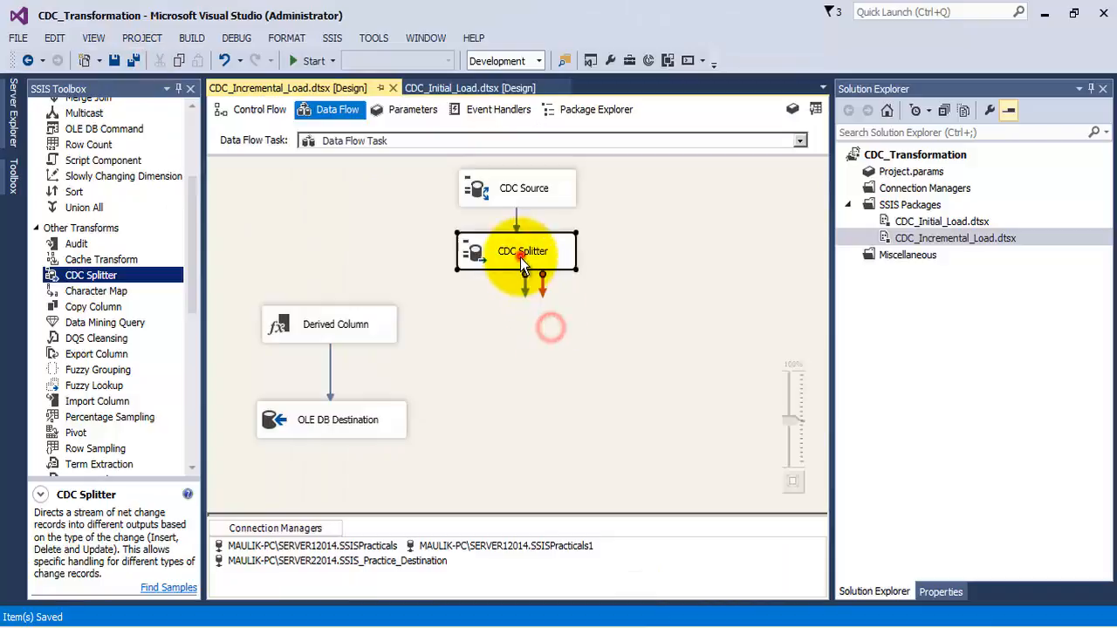
pyautogui.moveTo(524, 293); pyautogui.dragTo(313, 319)
pyautogui.click(525, 316)
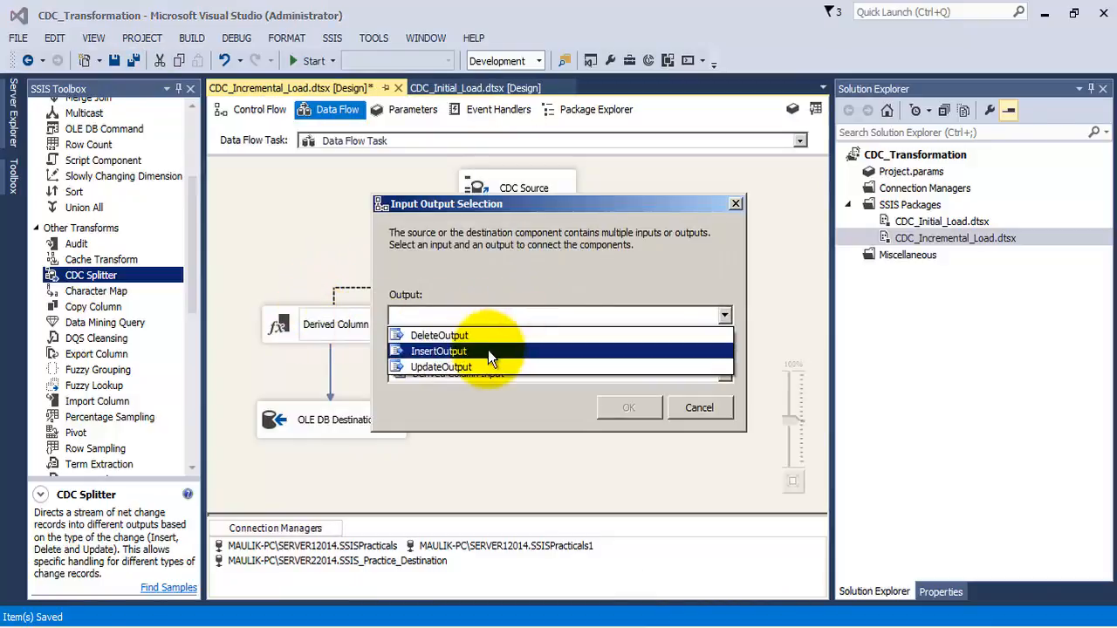
pyautogui.click(488, 350)
pyautogui.click(616, 405)
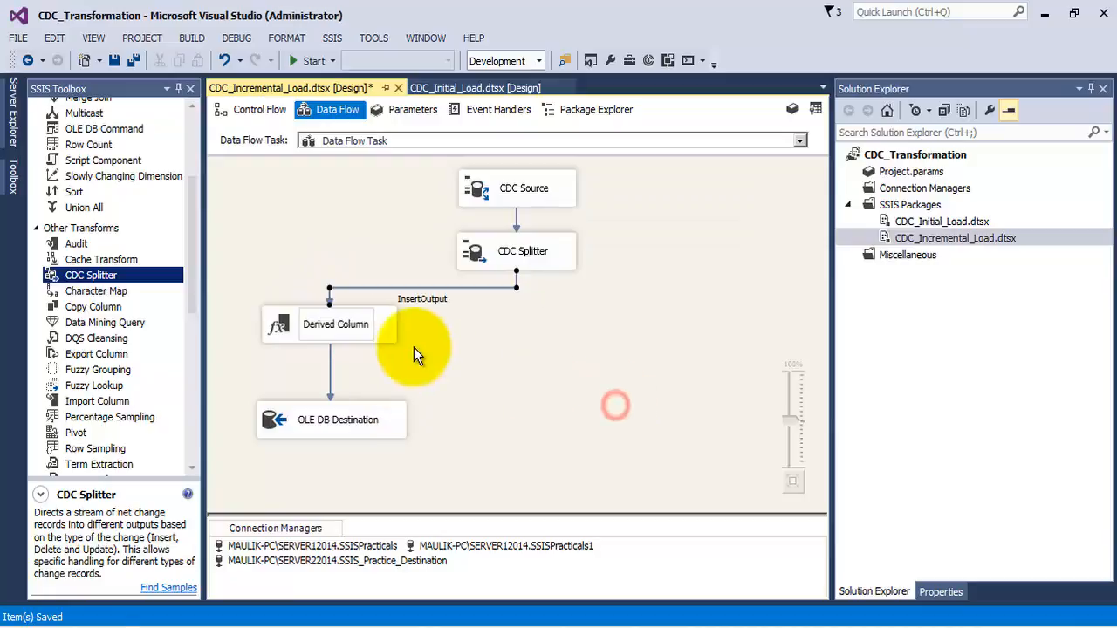
# Step: Check the ETL_START_DATE and ETL_END_DATE expressions in the Derived Column transformation
pyautogui.click(436, 364)
pyautogui.rightClick(350, 330)
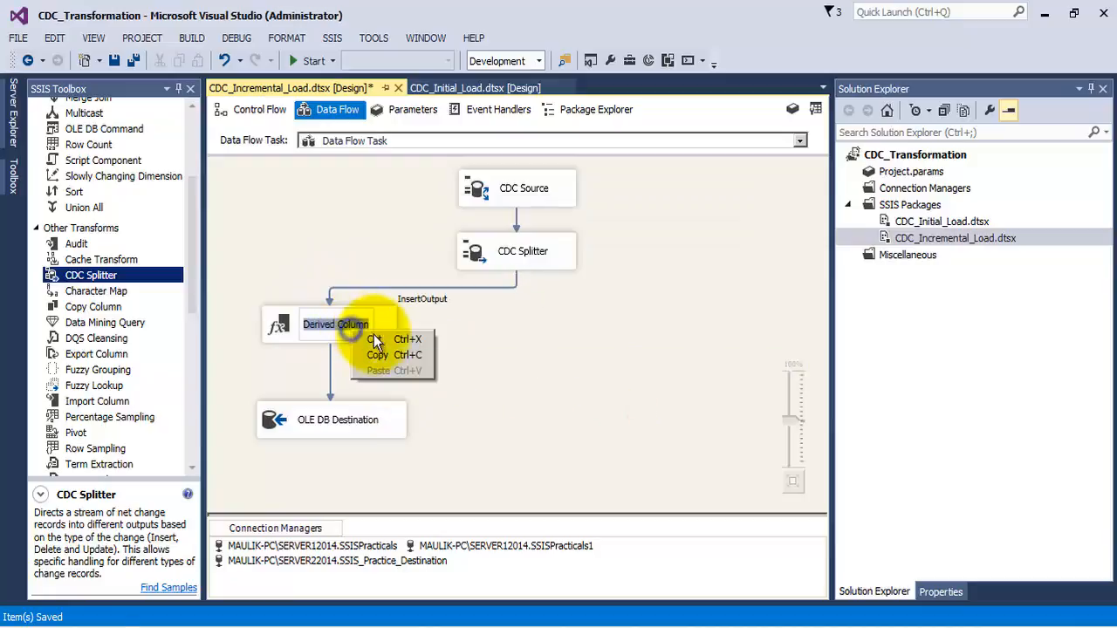
pyautogui.click(521, 377)
pyautogui.rightClick(401, 334)
pyautogui.click(414, 340)
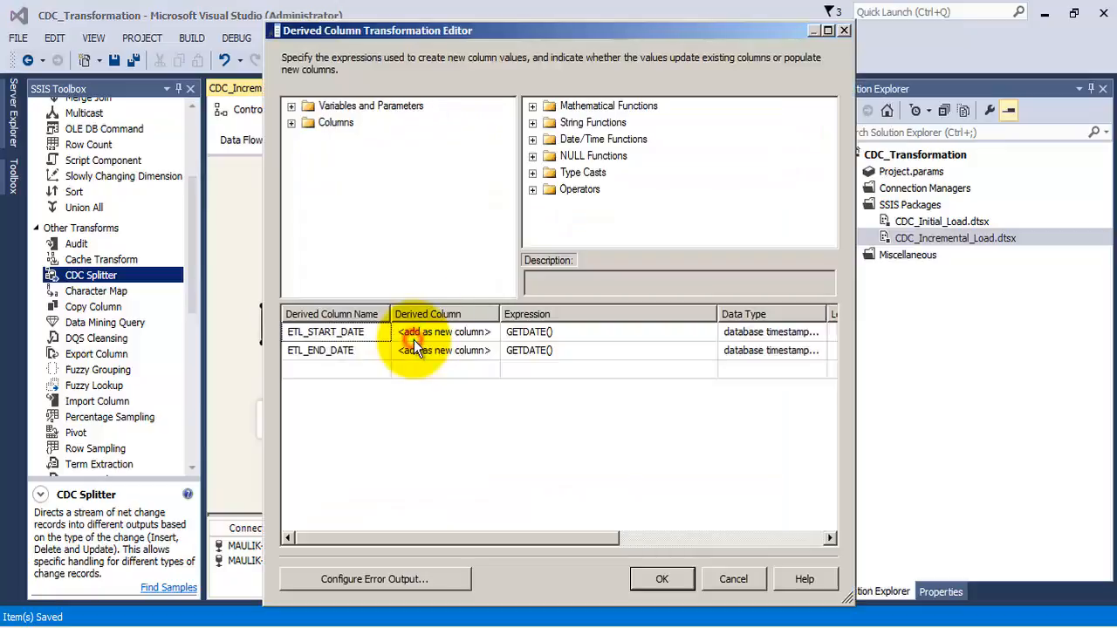
pyautogui.click(555, 350)
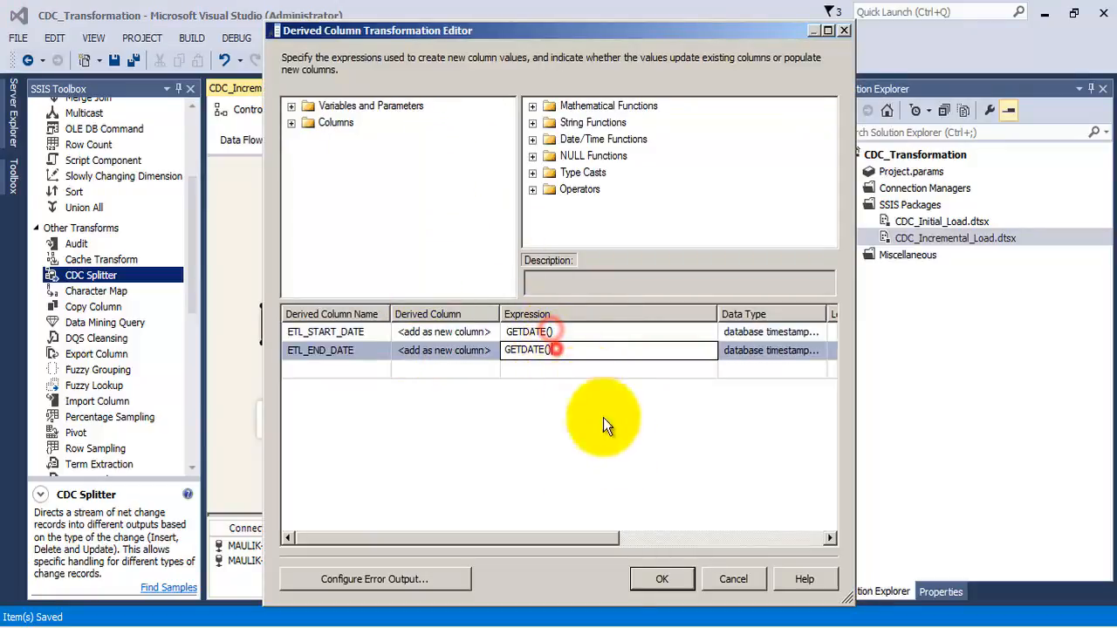
pyautogui.click(641, 578)
# Step: Select [dbo].[Dim_PRODUCT_TABLE] as the target table in the OLE DB Destination
pyautogui.rightClick(363, 423)
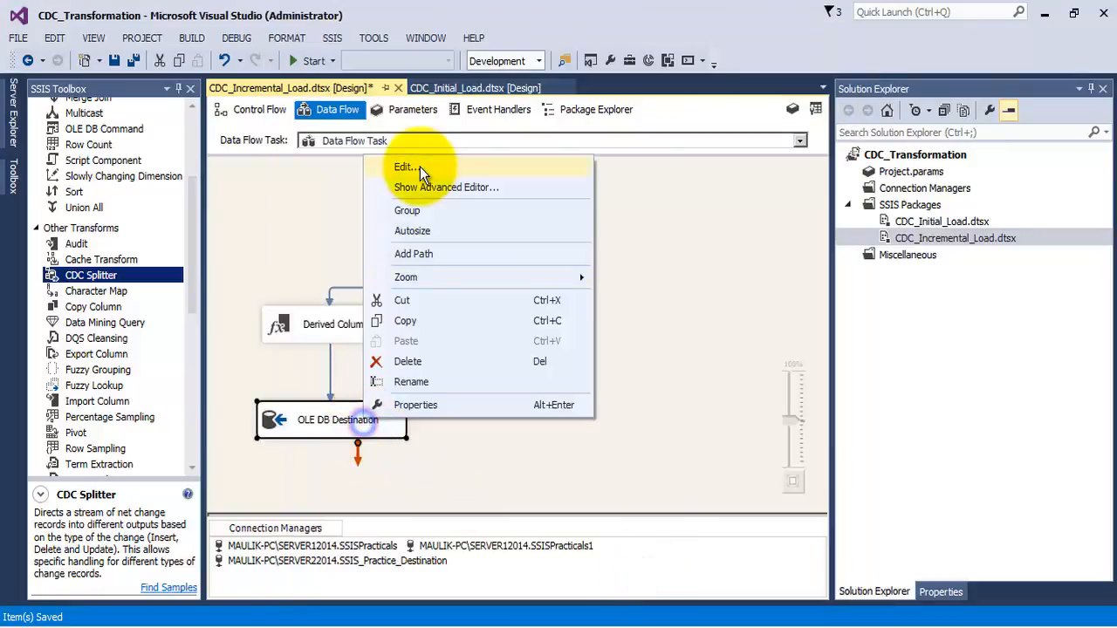
pyautogui.click(420, 165)
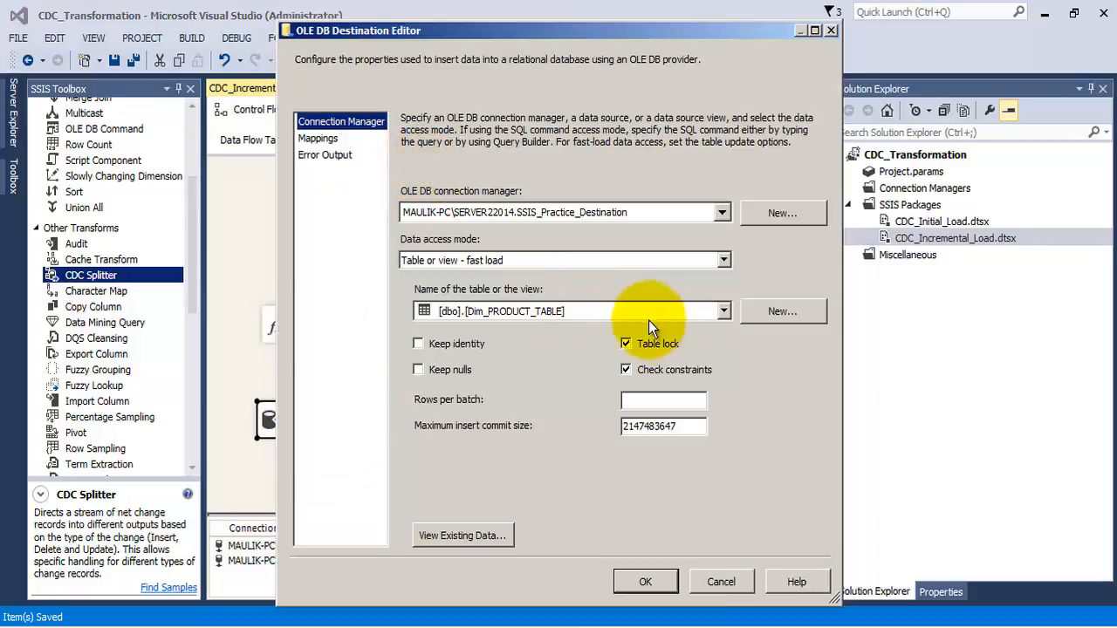
pyautogui.click(721, 312)
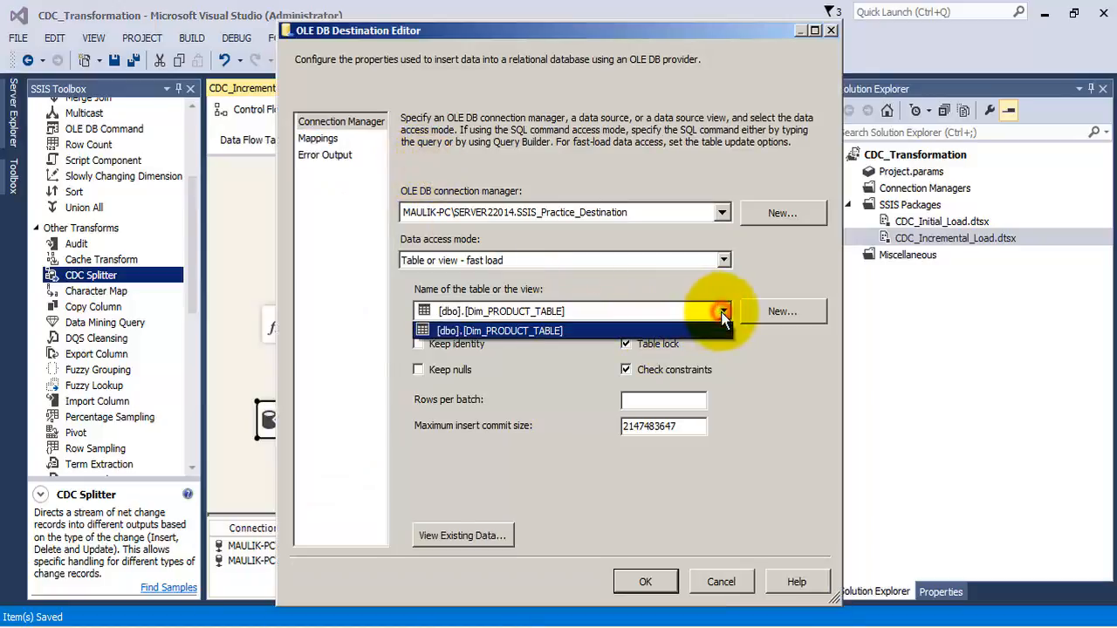
pyautogui.click(557, 324)
# Step: Verify the OLE DB Destination's column mappings, including ETL_START_DATE and ETL_END_DATE, accept them, and save the package
pyautogui.click(317, 138)
pyautogui.scroll(-2, 561, 231)
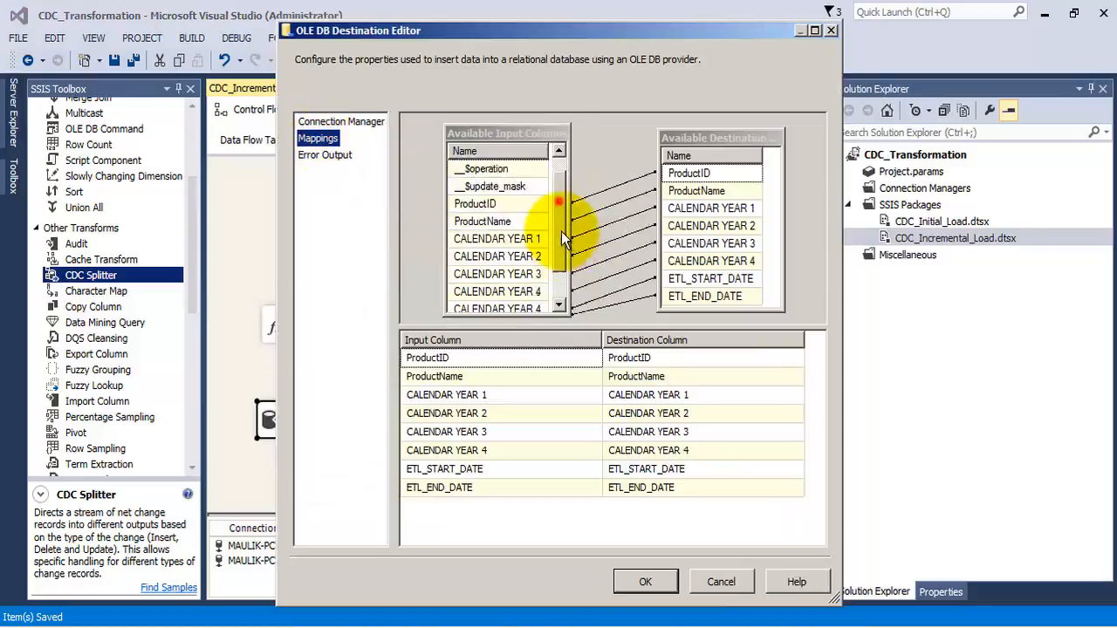
pyautogui.click(496, 274)
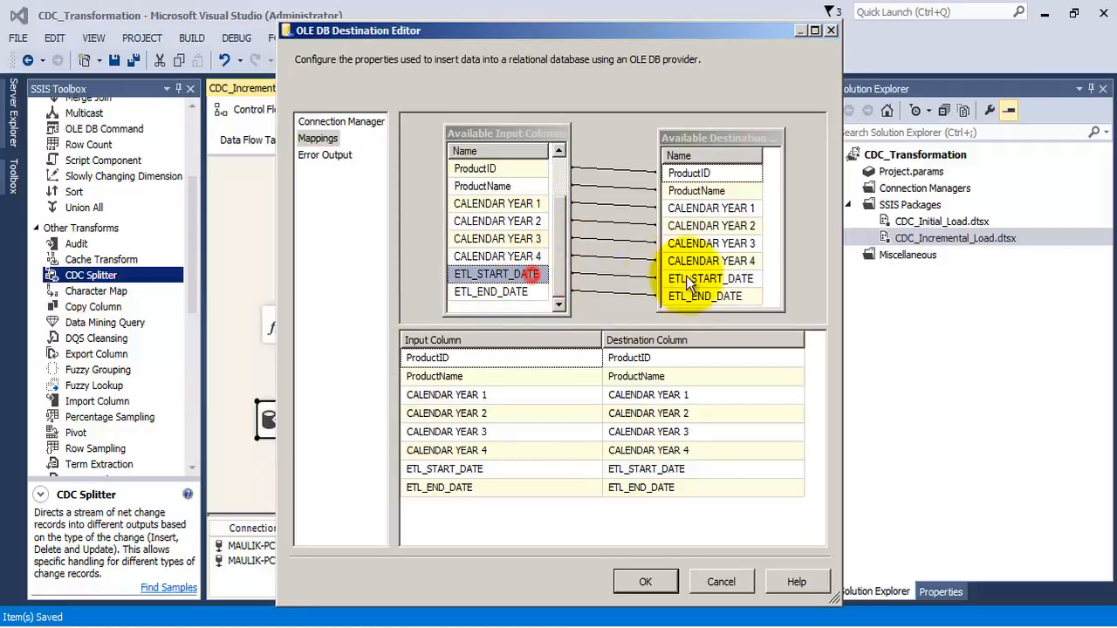
pyautogui.click(694, 278)
pyautogui.click(523, 293)
pyautogui.click(703, 296)
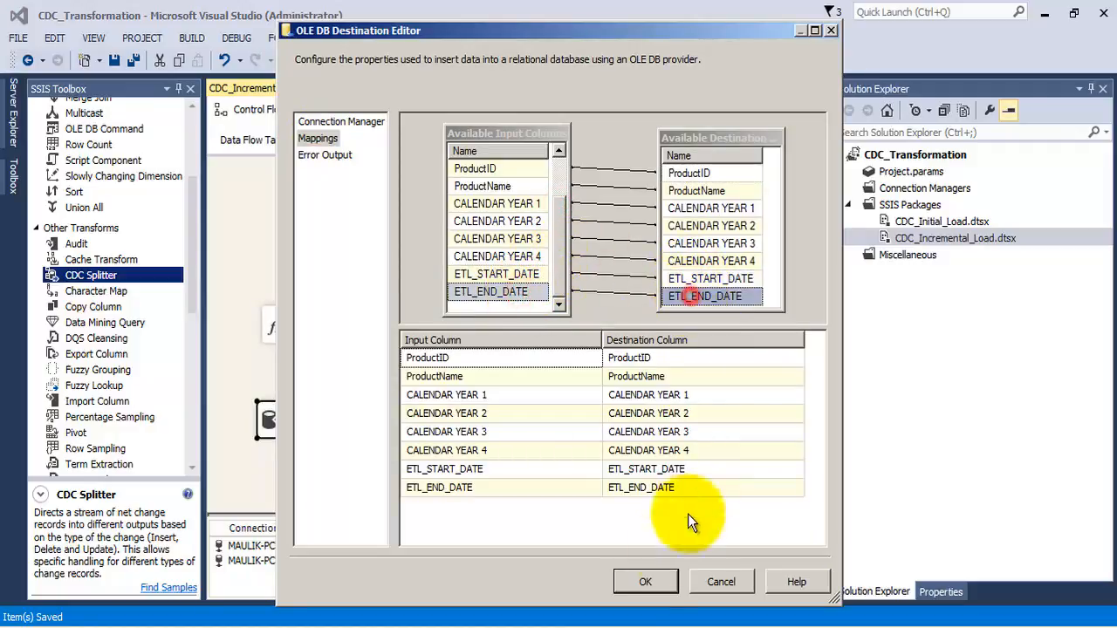
pyautogui.click(645, 582)
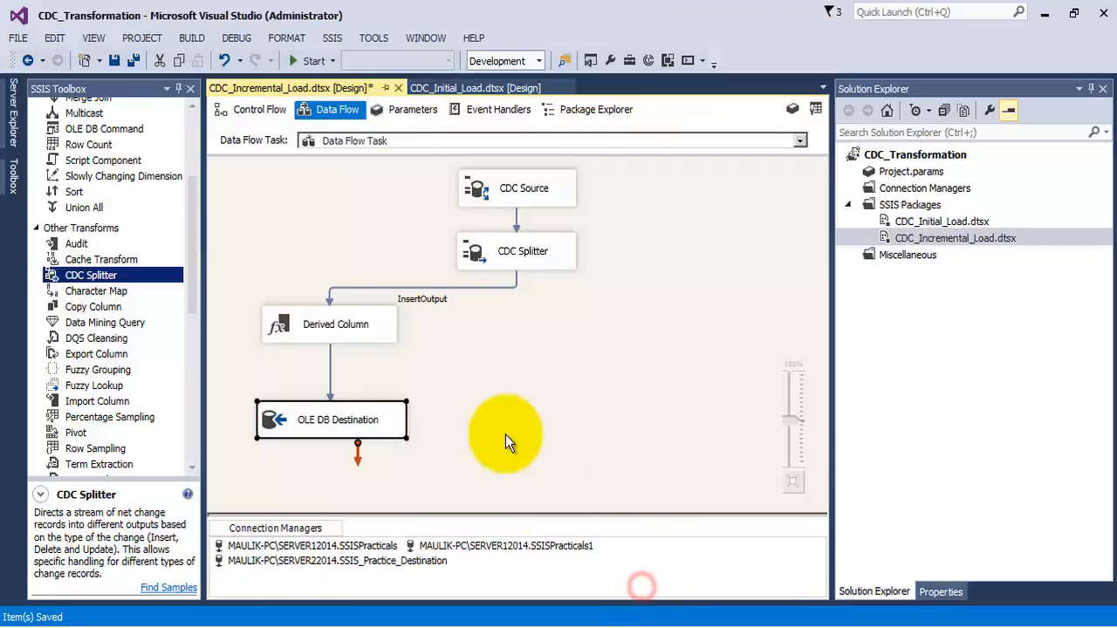
pyautogui.click(116, 60)
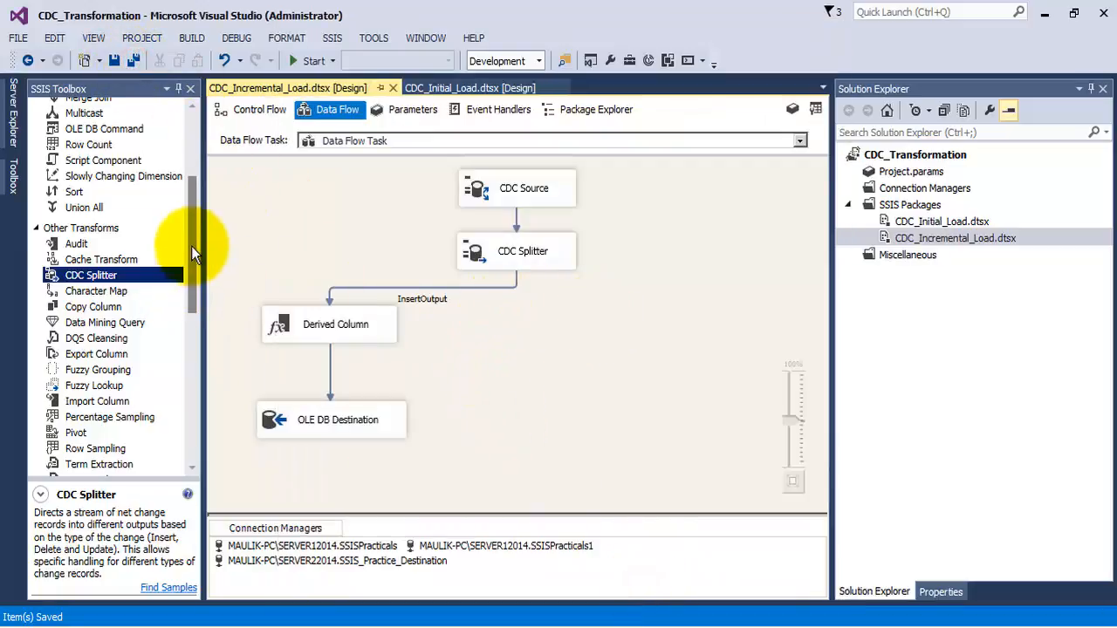
# Step: Add an OLE DB Command to the data flow, level with the OLE DB Destination on the opposite side of the CDC Splitter
pyautogui.moveTo(191, 246); pyautogui.dragTo(191, 162)
pyautogui.moveTo(118, 220); pyautogui.dragTo(579, 403)
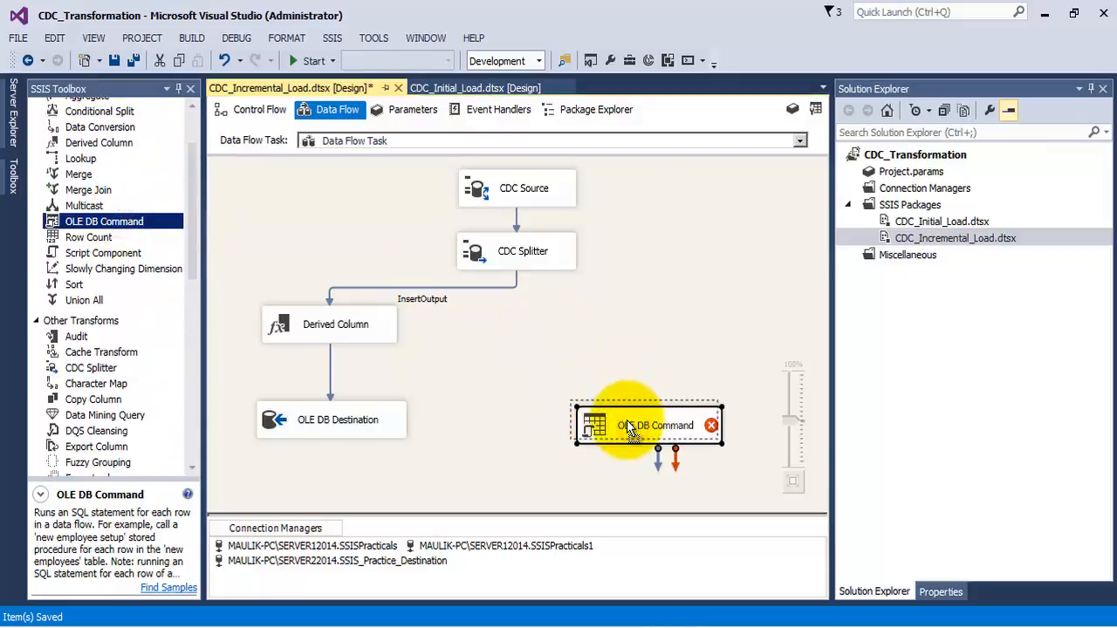
pyautogui.click(666, 329)
# Step: Connect the CDC Splitter's UpdateOutput to the OLE DB Command
pyautogui.click(520, 253)
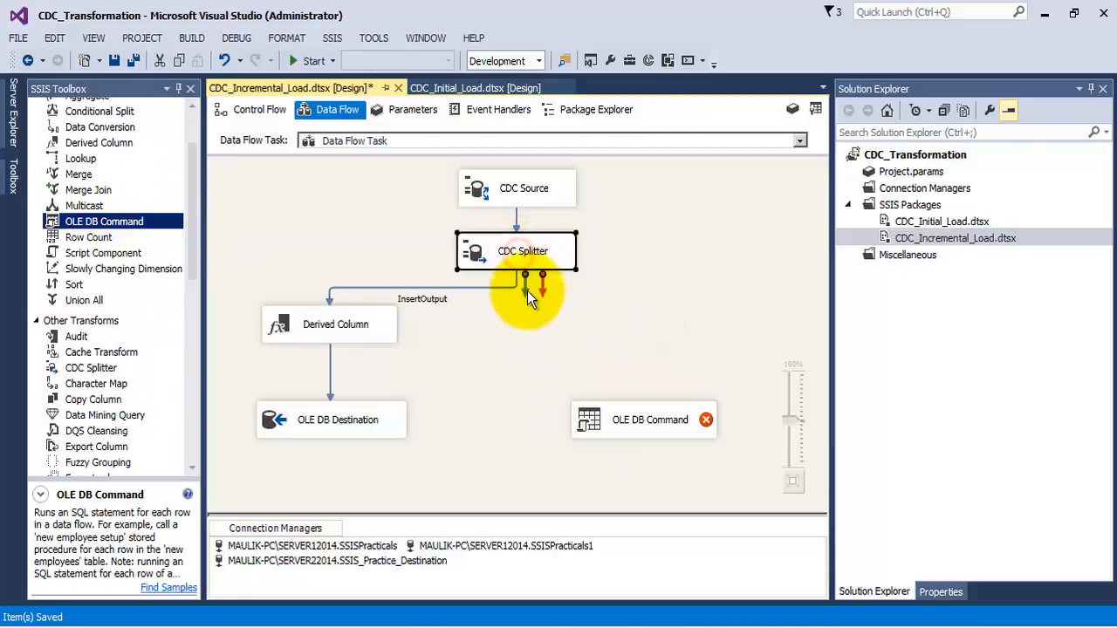
pyautogui.moveTo(527, 291); pyautogui.dragTo(663, 417)
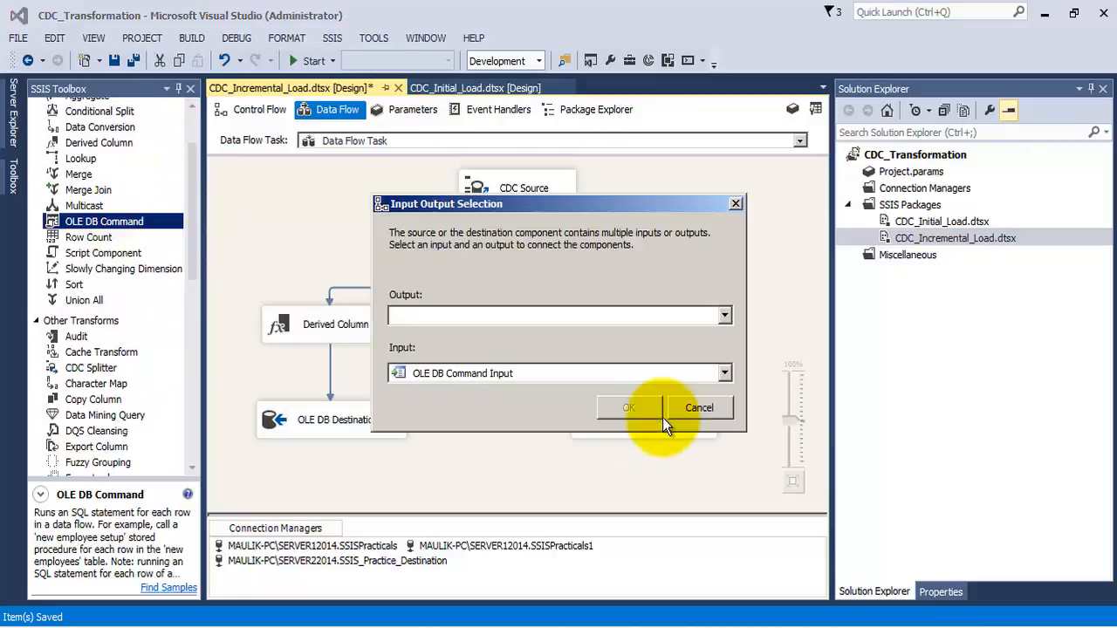
pyautogui.click(723, 320)
pyautogui.click(458, 352)
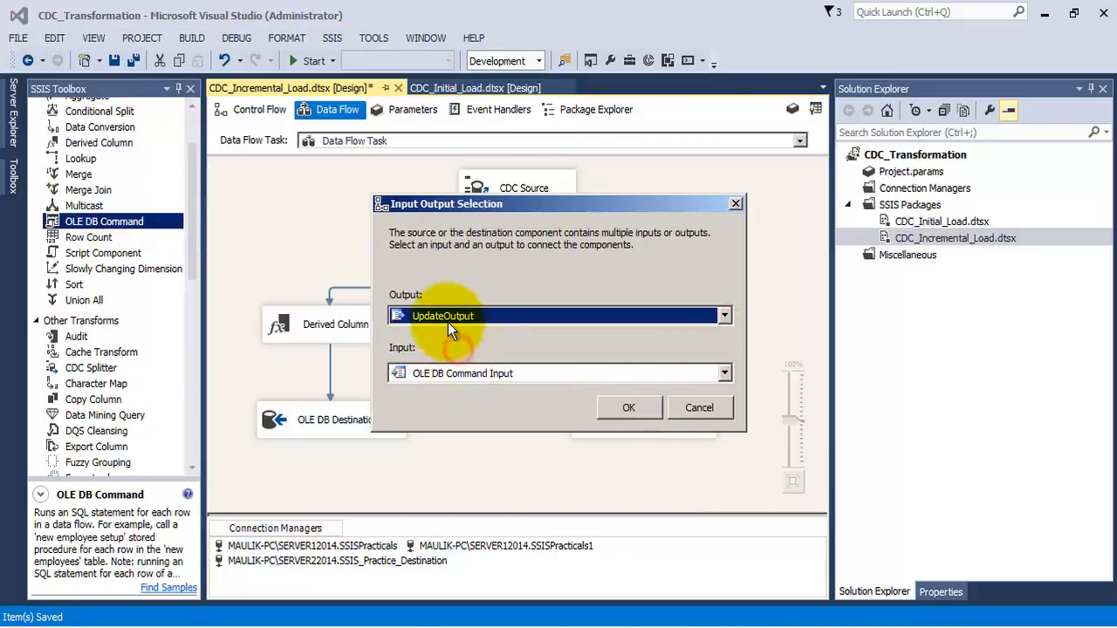
pyautogui.click(626, 408)
# Step: Assign the MAULIK-PC\SERVER22014.SSIS_Practice_Destination connection manager to the OLE DB Command
pyautogui.rightClick(645, 419)
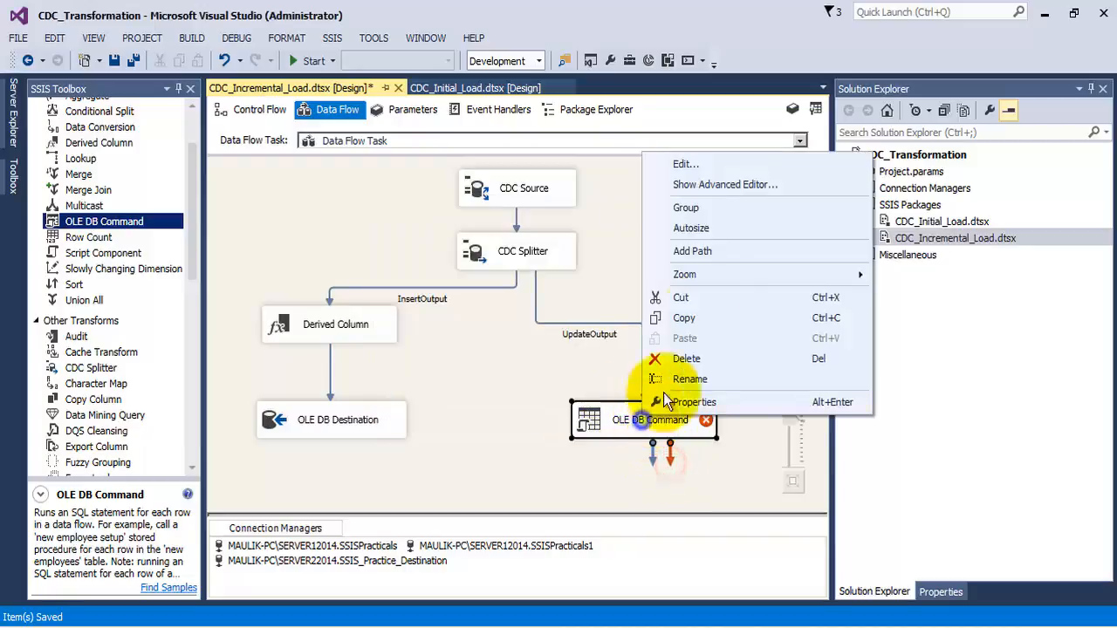
pyautogui.click(693, 166)
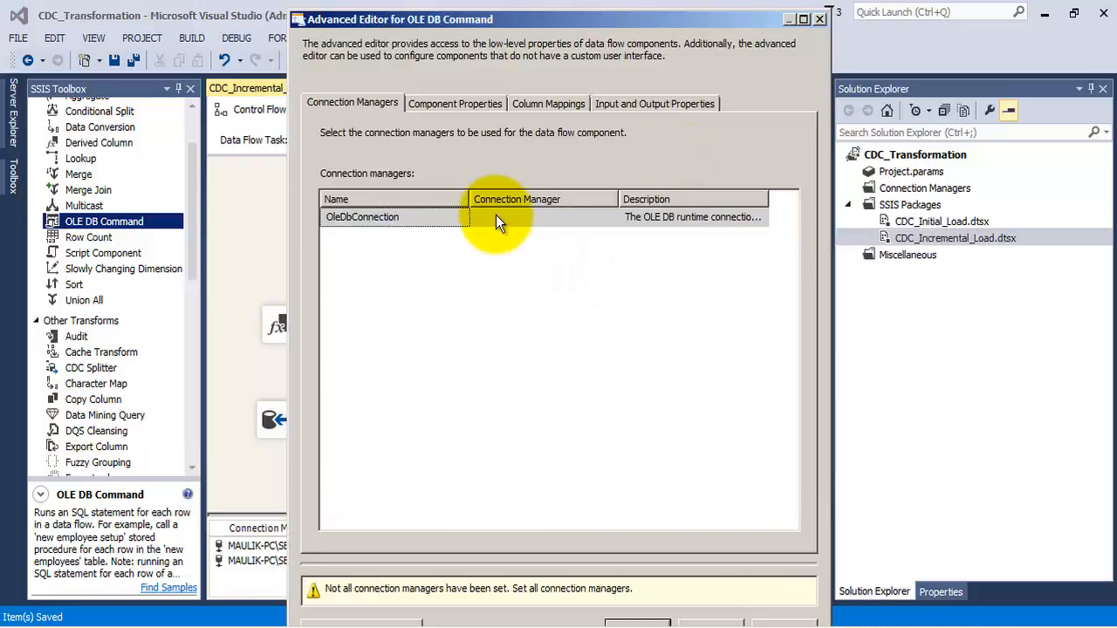
pyautogui.moveTo(619, 199); pyautogui.dragTo(730, 216)
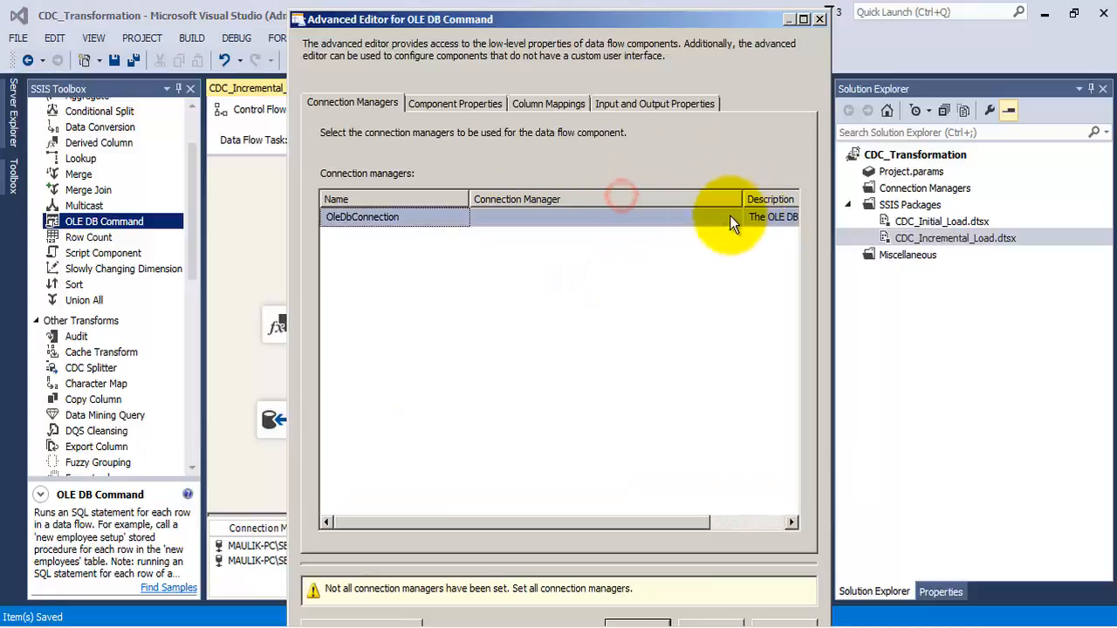
pyautogui.click(729, 215)
pyautogui.click(734, 217)
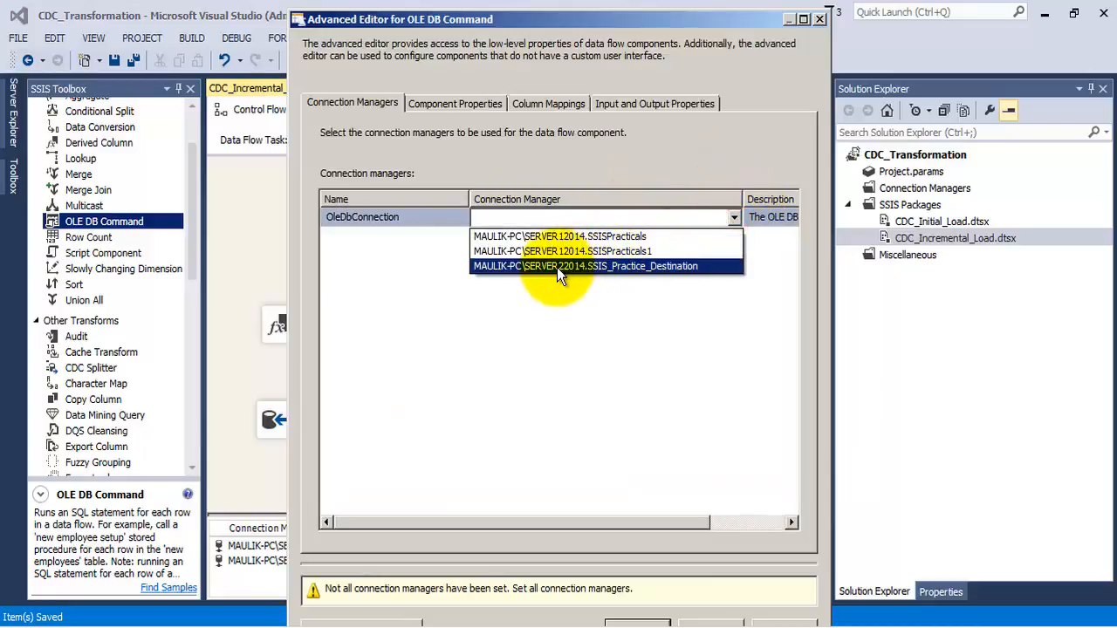
pyautogui.click(637, 267)
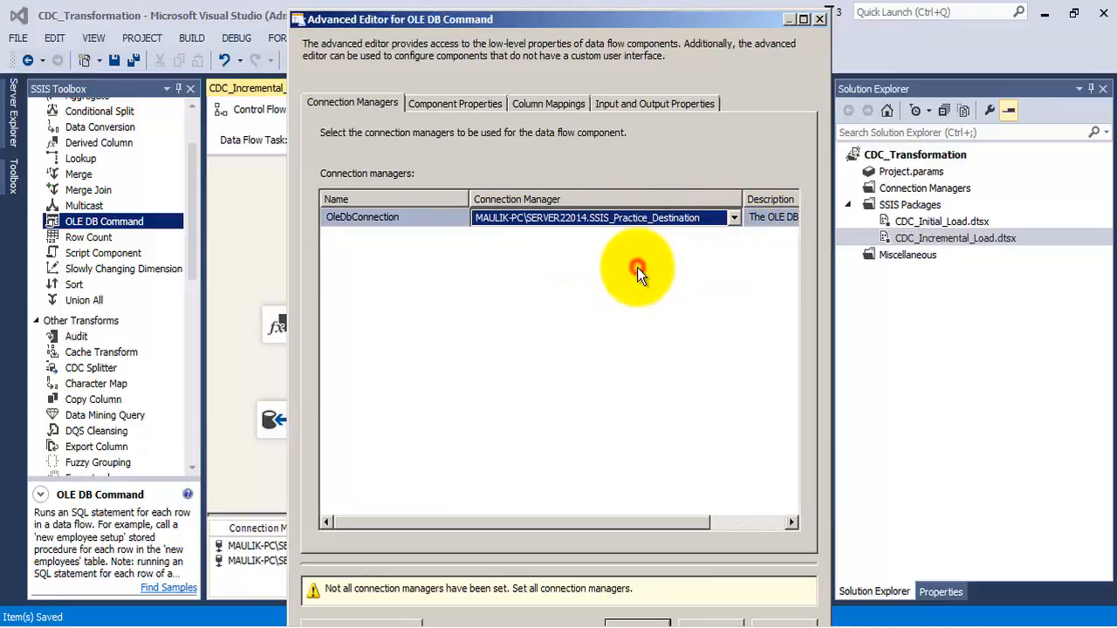
# Step: Set SqlCommand to an UPDATE of DIM_PRODUCT_TABLE with parameters for ProductName and [CALENDAR YEAR 1] to [CALENDAR YEAR 4], ETL_END_DATE = GETDATE(), WHERE ProductID = ?
pyautogui.click(470, 102)
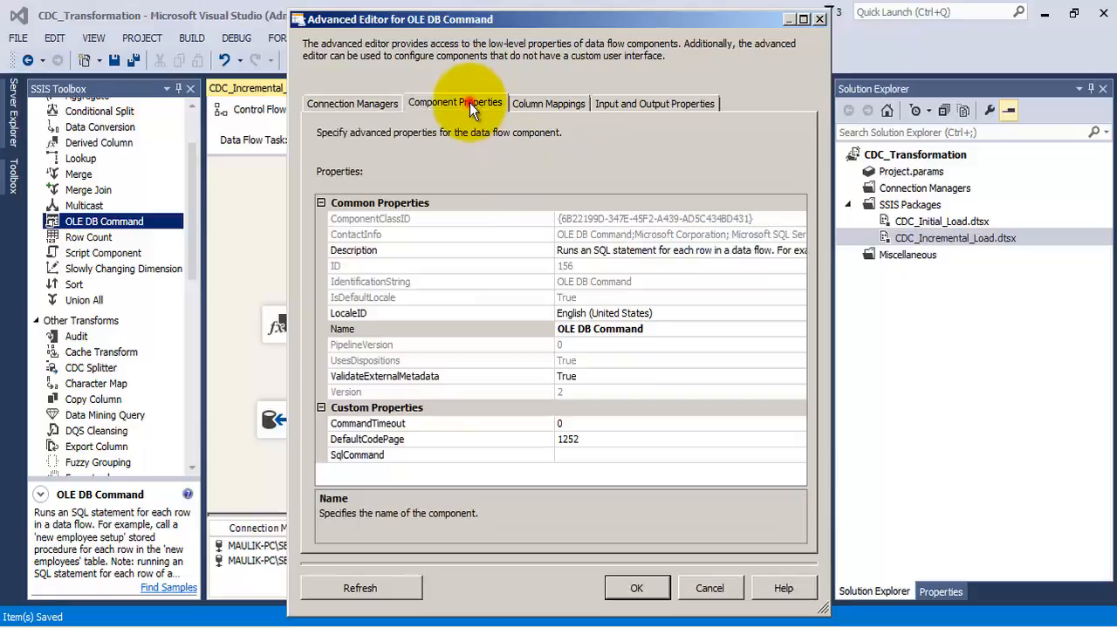
pyautogui.click(500, 455)
pyautogui.click(799, 455)
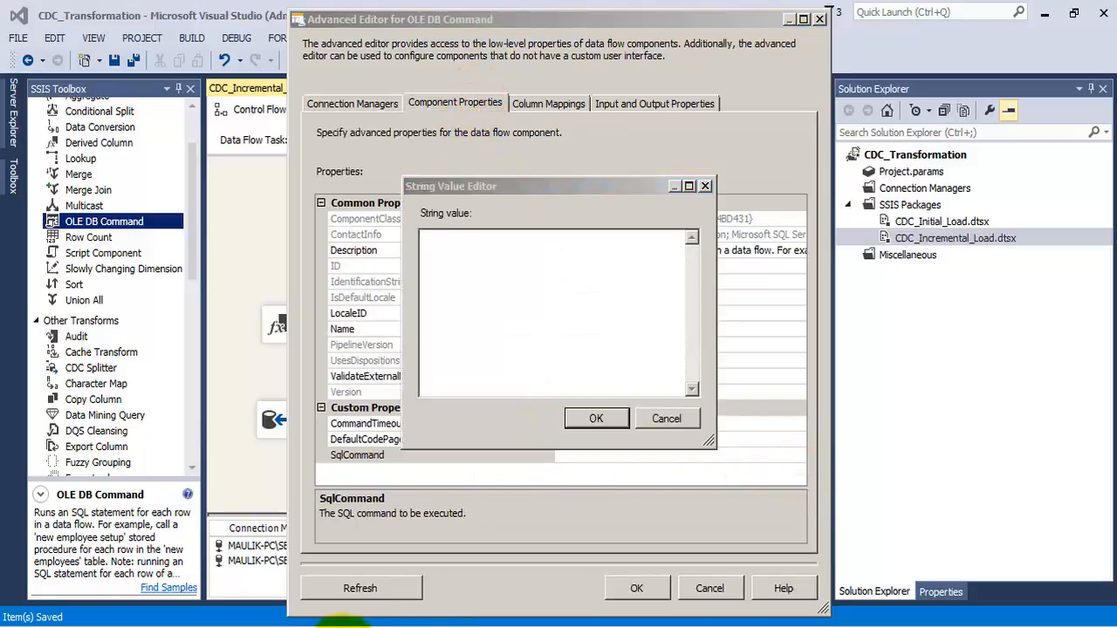
pyautogui.write('UPDATE DIM_PRODUCT_TABLE SET ProductName = ?, [CALENDAR YEAR 1] = ?, [CALENDAR YEAR 2] = ?, [CALENDAR YEAR 3] = ?, [CALENDAR YEAR 4] = ?, ETL_END_DATE = GETDATE() WHERE ProductID = ?')
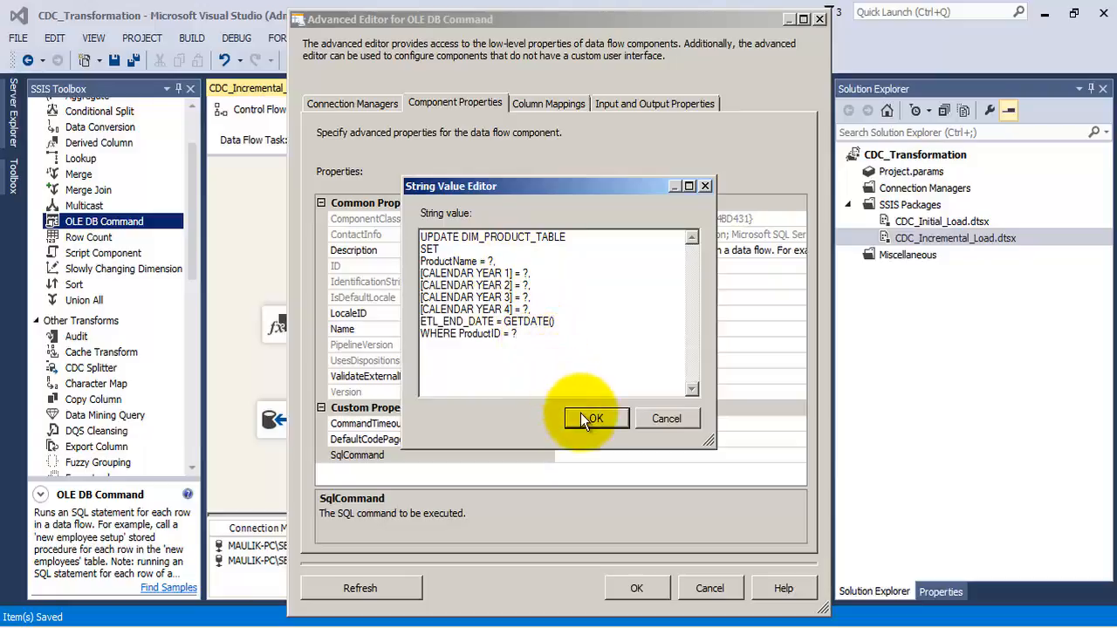
pyautogui.moveTo(518, 334); pyautogui.dragTo(457, 333)
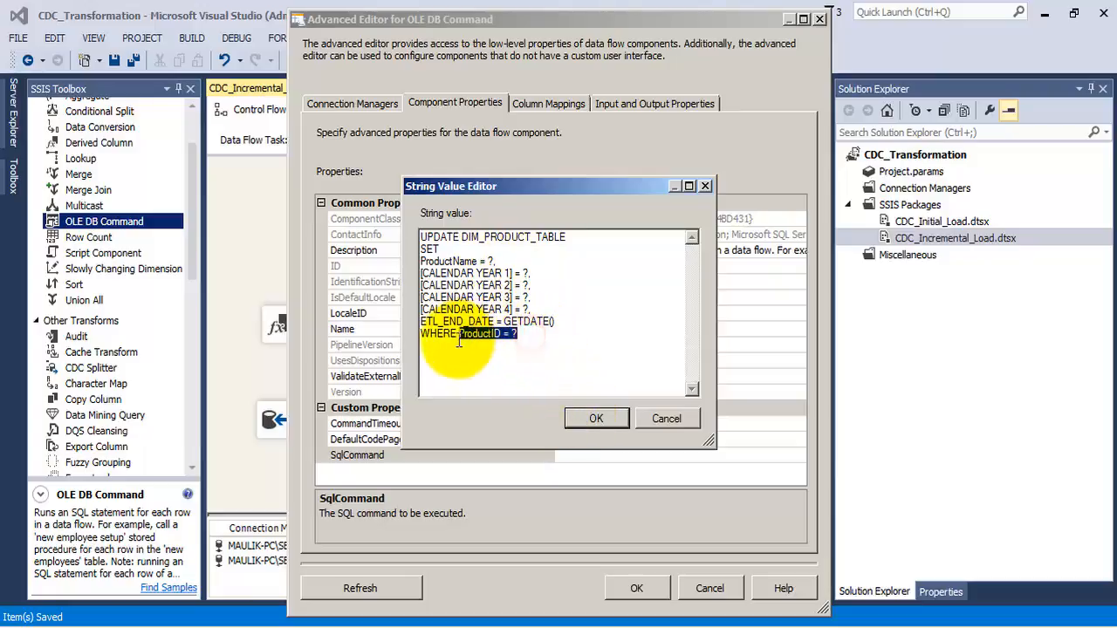
pyautogui.click(590, 422)
# Step: Map ProductID to Param_5, ProductName to Param_0, and CALENDAR YEAR 1 through 4 to Param_1 through Param_4
pyautogui.click(533, 96)
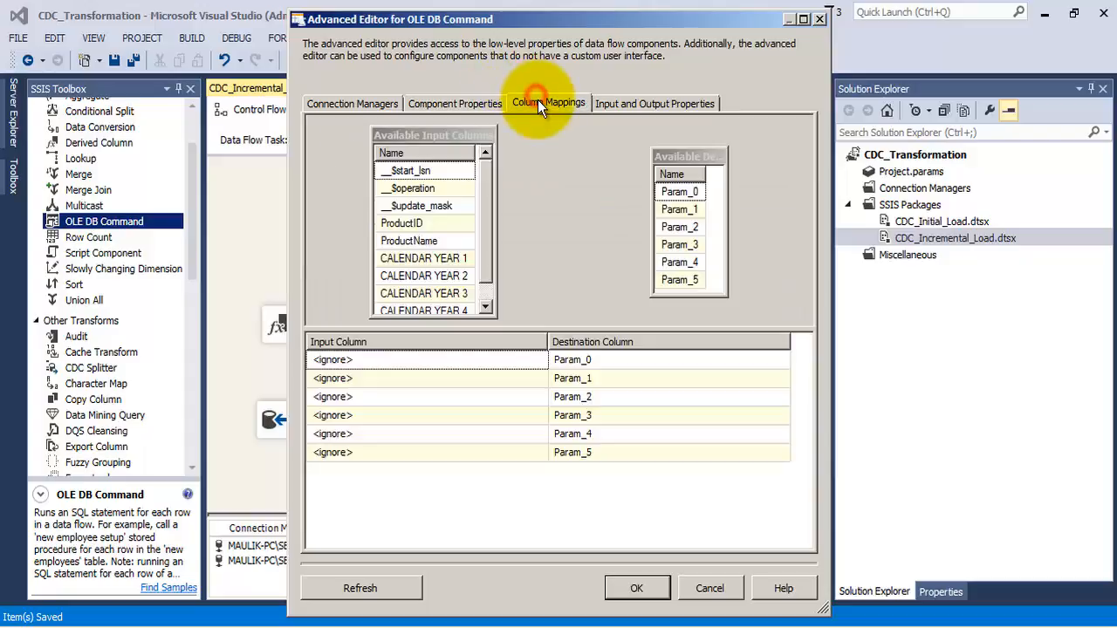
pyautogui.click(676, 279)
pyautogui.click(429, 223)
pyautogui.moveTo(429, 223); pyautogui.dragTo(668, 282)
pyautogui.moveTo(408, 241); pyautogui.dragTo(669, 192)
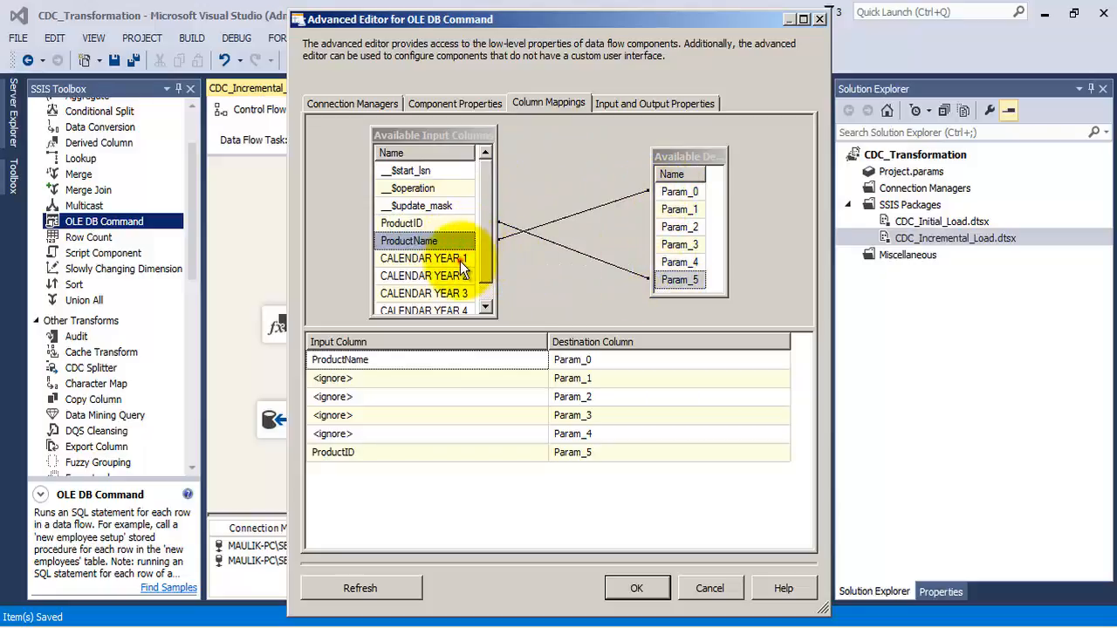
pyautogui.moveTo(454, 259); pyautogui.dragTo(673, 209)
pyautogui.moveTo(462, 281); pyautogui.dragTo(680, 247)
pyautogui.moveTo(466, 306); pyautogui.dragTo(673, 259)
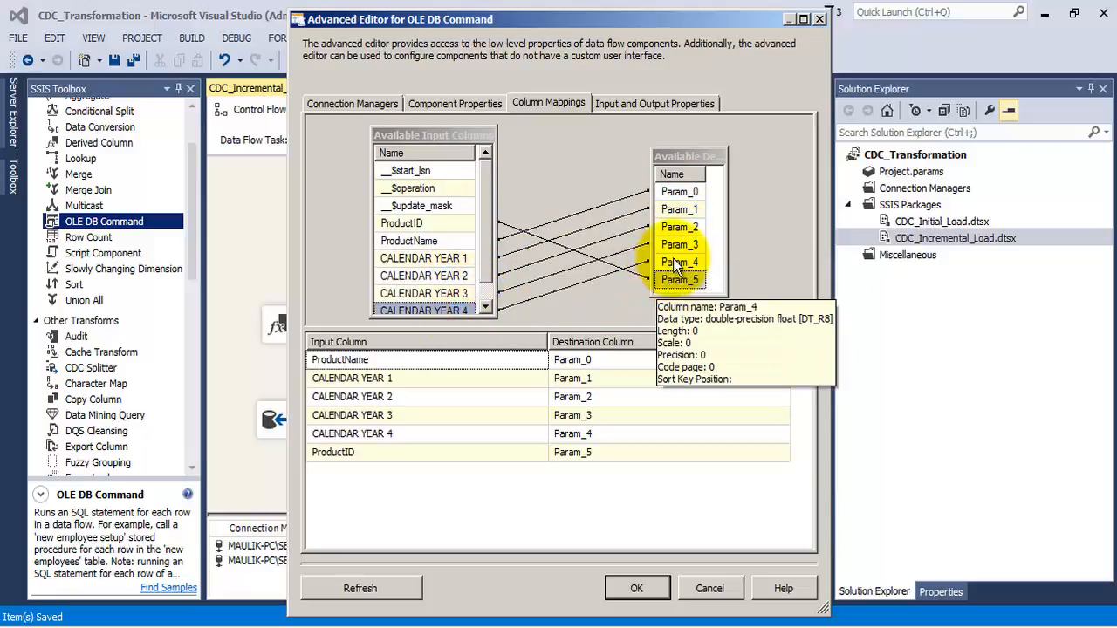
# Step: Check the parameter mappings, then accept the OLE DB Command's settings and save the package
pyautogui.moveTo(486, 217); pyautogui.dragTo(483, 262)
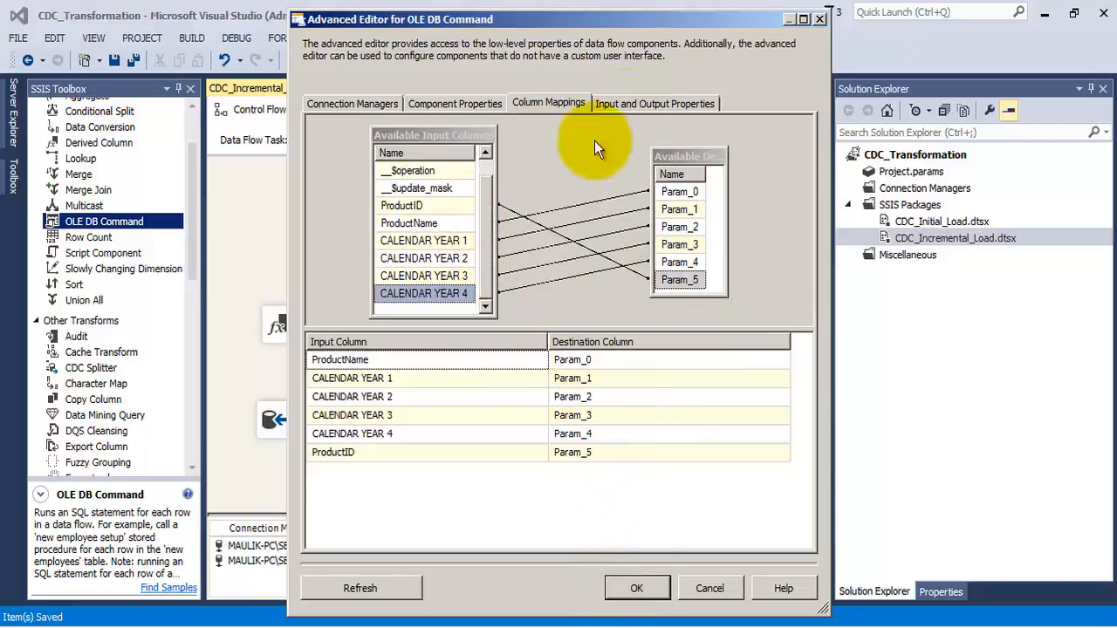
pyautogui.click(611, 102)
pyautogui.click(566, 101)
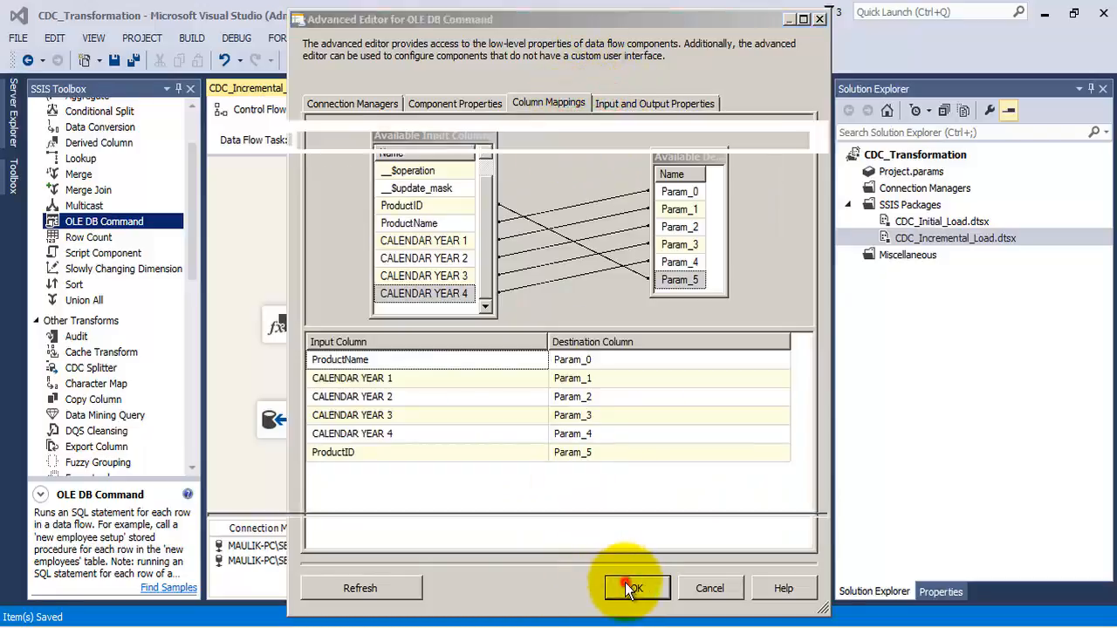
pyautogui.click(636, 589)
pyautogui.click(133, 60)
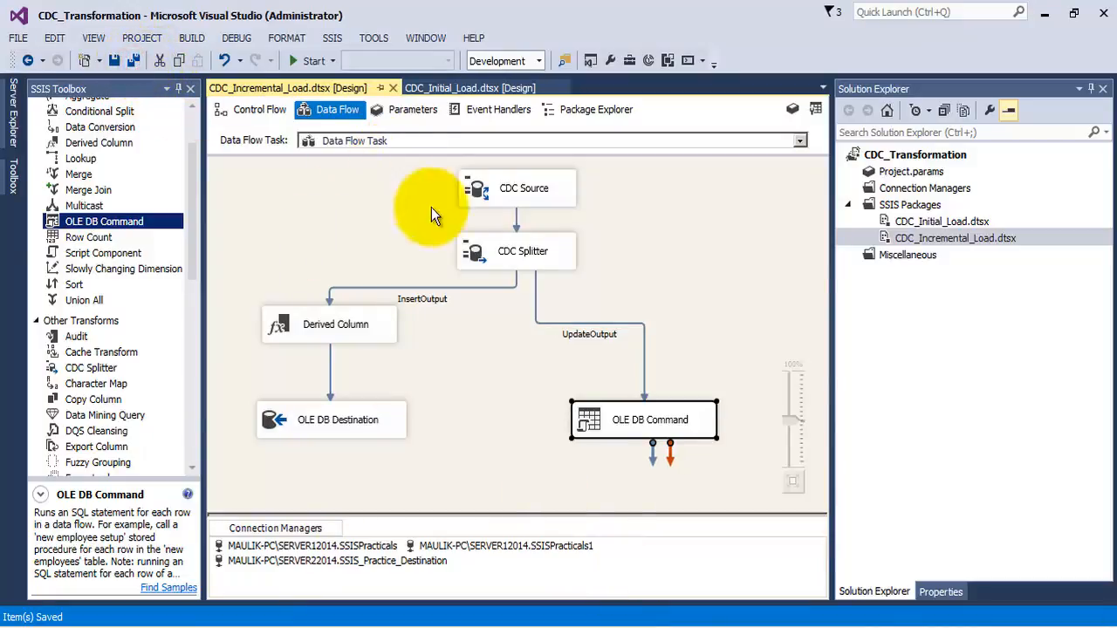
pyautogui.click(667, 275)
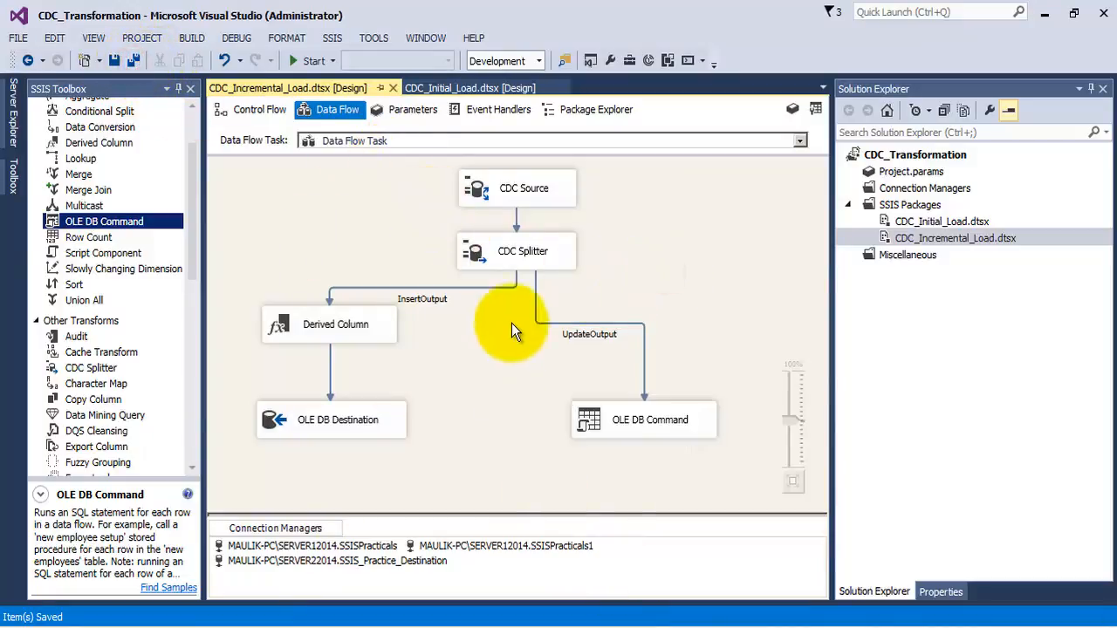
# Step: Switch to SQL Server Management Studio and open dbo.OLTP_PRODUCT_TABLE in the SERVER12014 SSISPracticals database for row editing
pyautogui.click(254, 626)
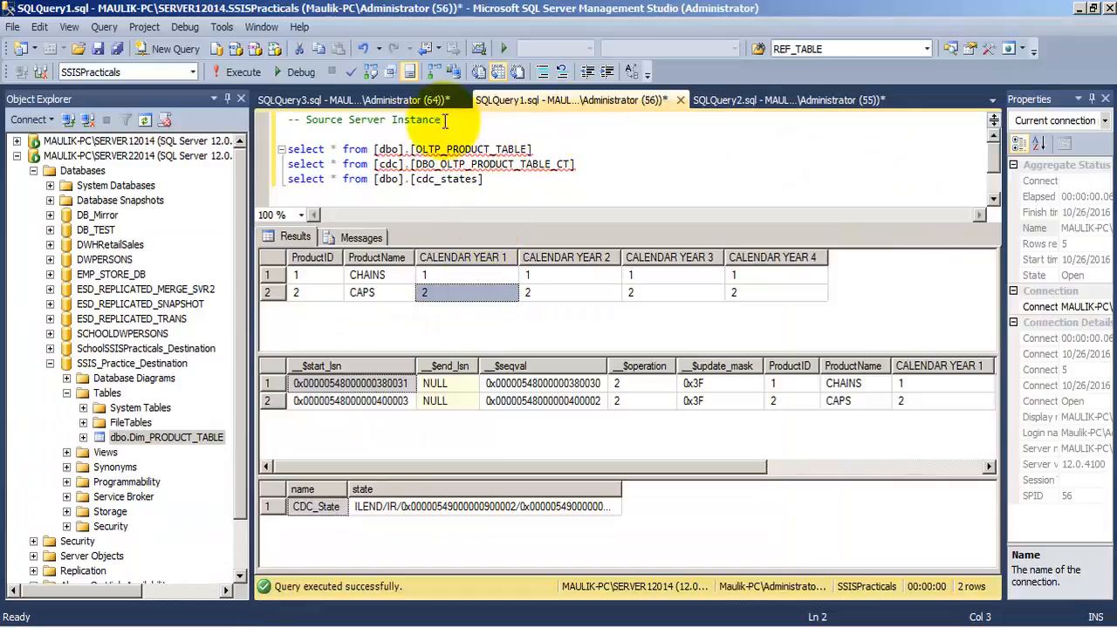
pyautogui.click(711, 103)
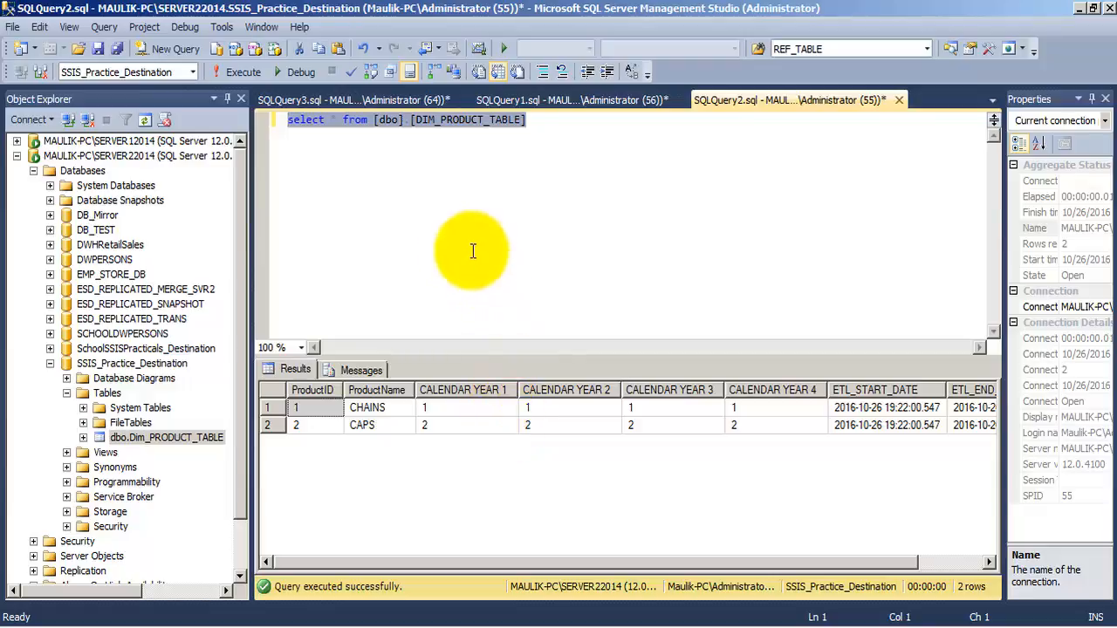
pyautogui.click(17, 141)
pyautogui.scroll(-6, 190, 396)
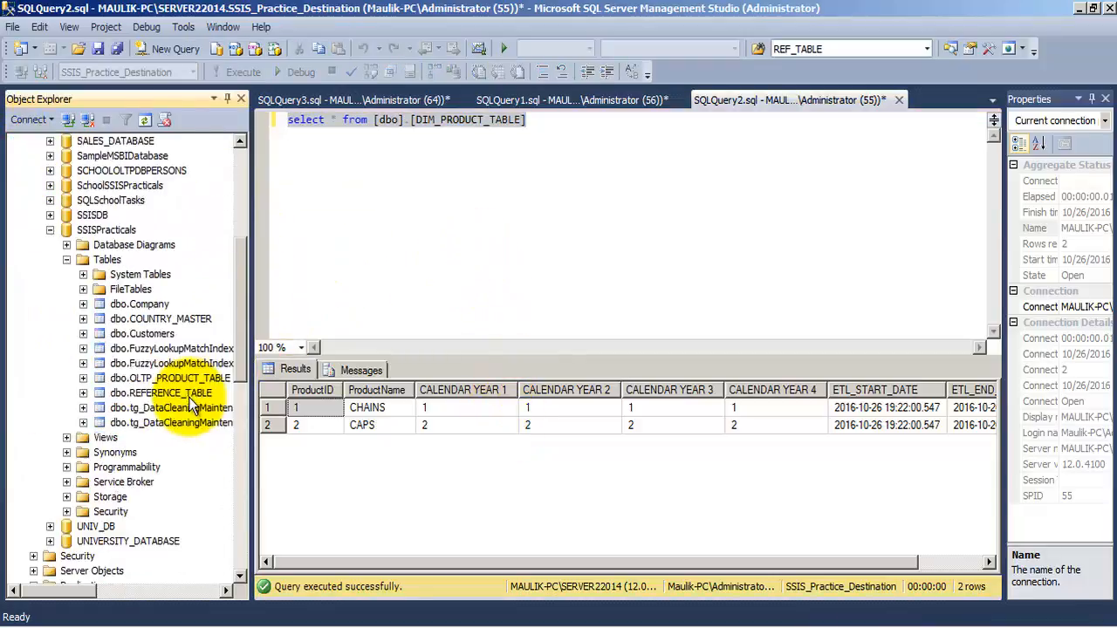
pyautogui.rightClick(159, 378)
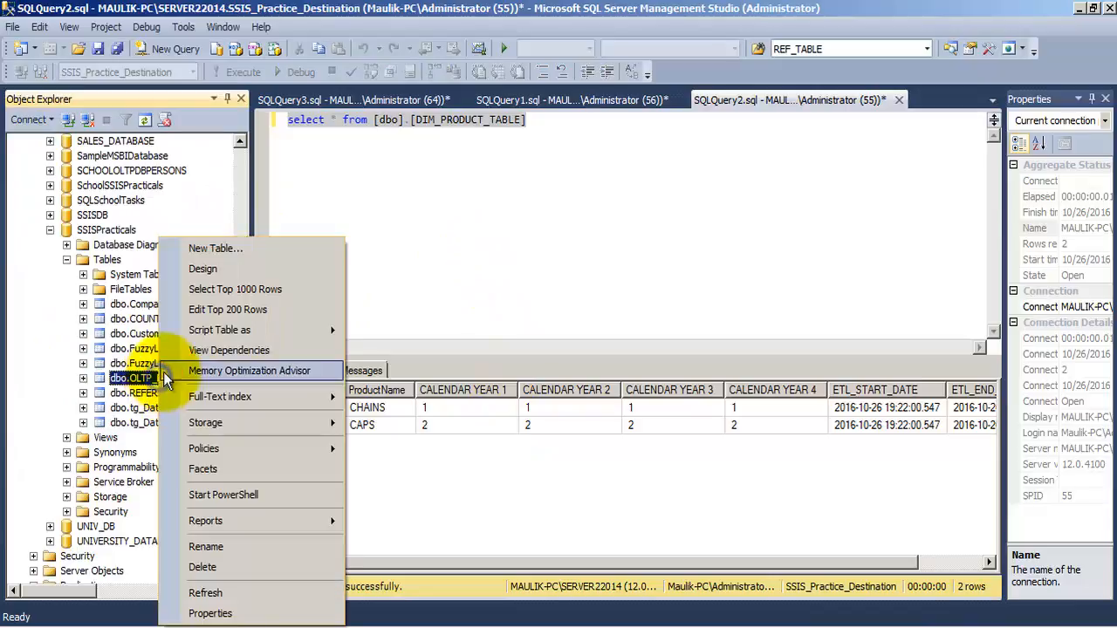
pyautogui.click(223, 312)
# Step: Add a row to OLTP_PRODUCT_TABLE with ProductID 3, ProductName Toothpaste, and 3 in all four CALENDAR YEAR columns
pyautogui.click(306, 180)
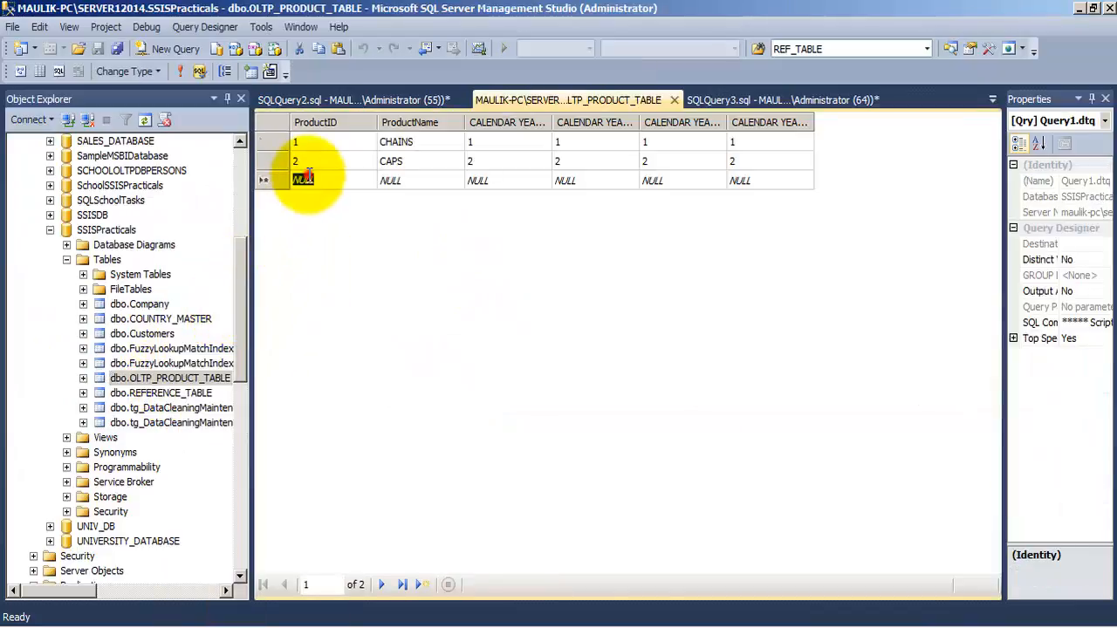
pyautogui.write('3')
pyautogui.press('Tab')
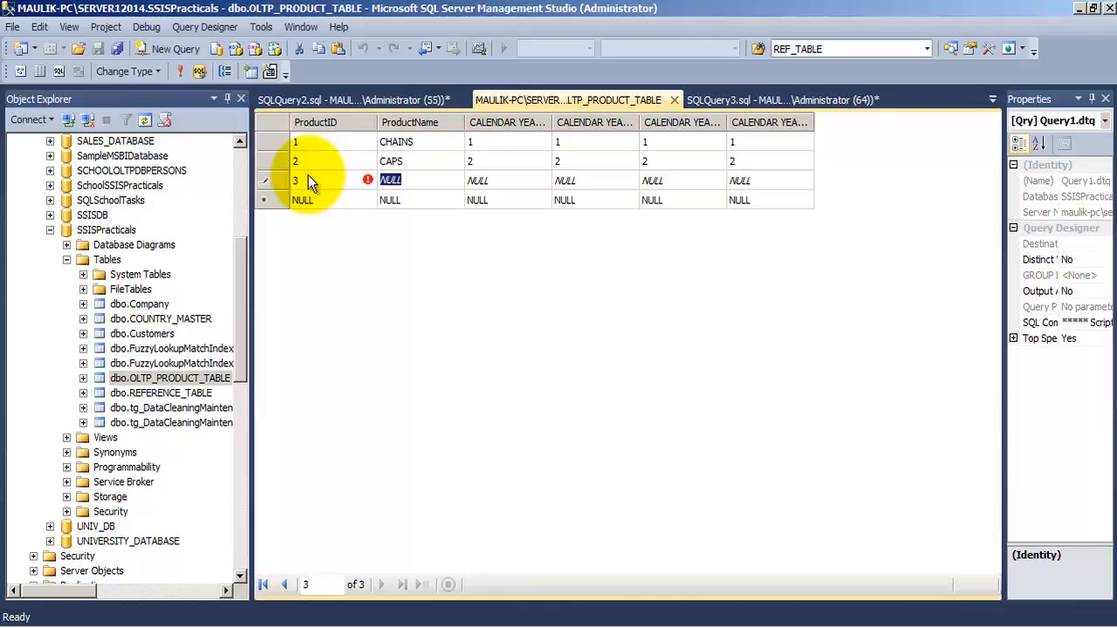
pyautogui.write('Toot')
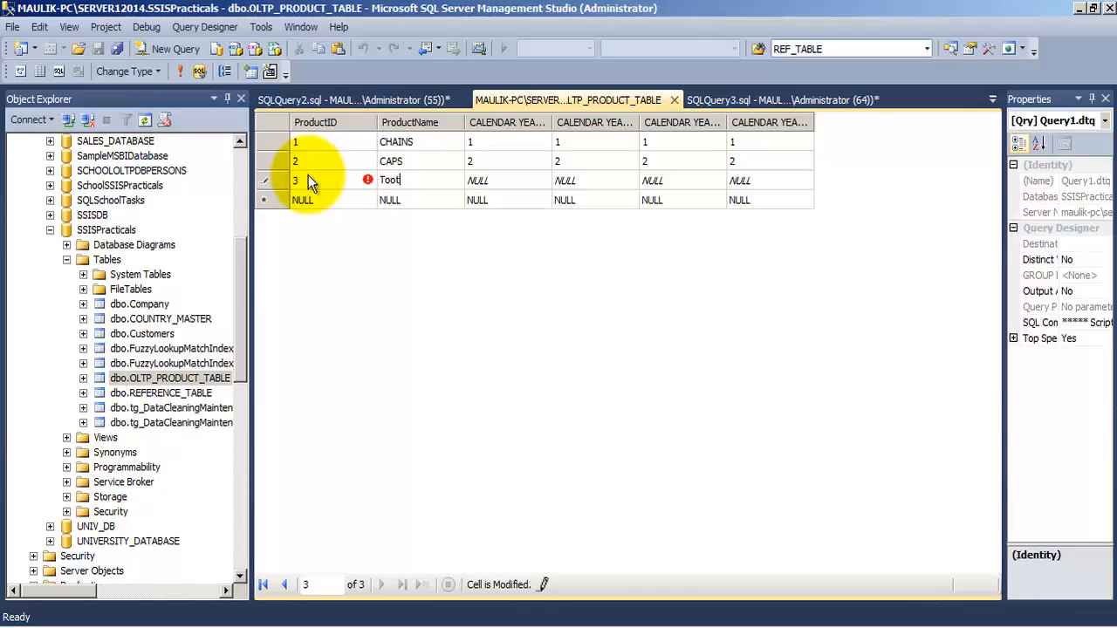
pyautogui.write('hpaste')
pyautogui.press('Tab')
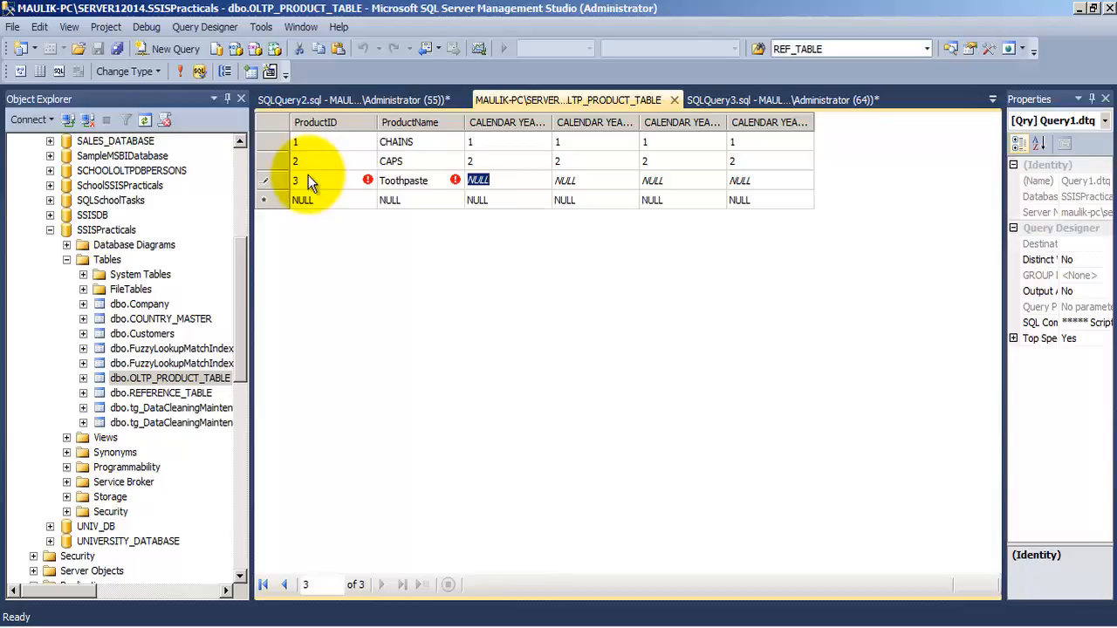
pyautogui.write('3')
pyautogui.press('Tab')
pyautogui.write('3')
pyautogui.press('Tab')
pyautogui.write('3')
pyautogui.press('Tab')
pyautogui.write('3')
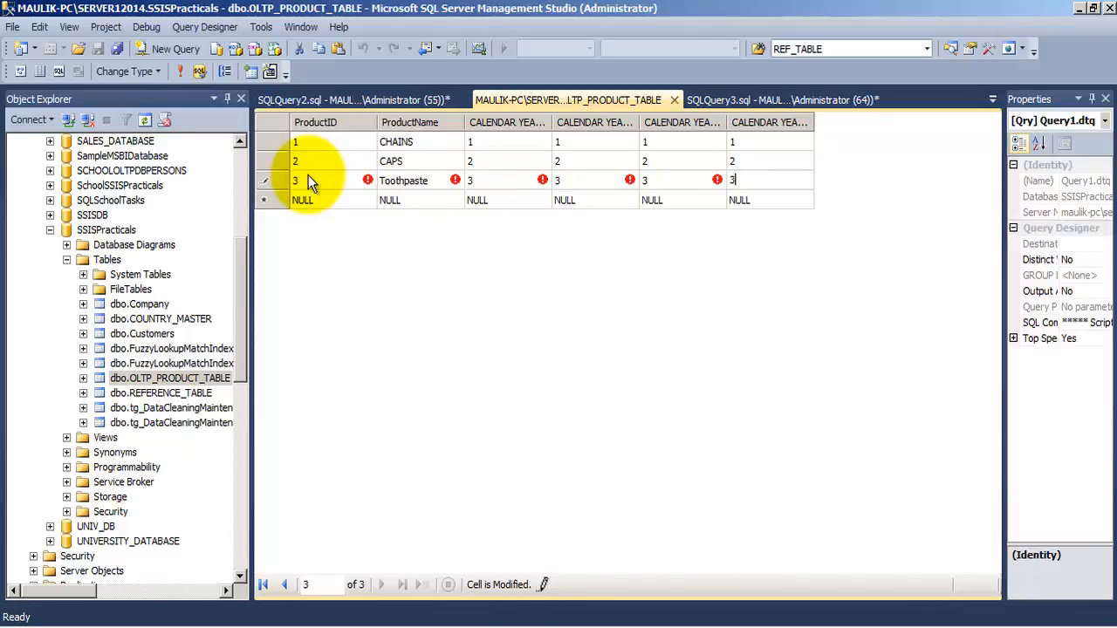
# Step: Change the ProductName of ProductID 2 to UpdatedCAPS and reload the table's rows
pyautogui.press('Up')
pyautogui.press('Left')
pyautogui.press('Left')
pyautogui.press('Left')
pyautogui.press('Left')
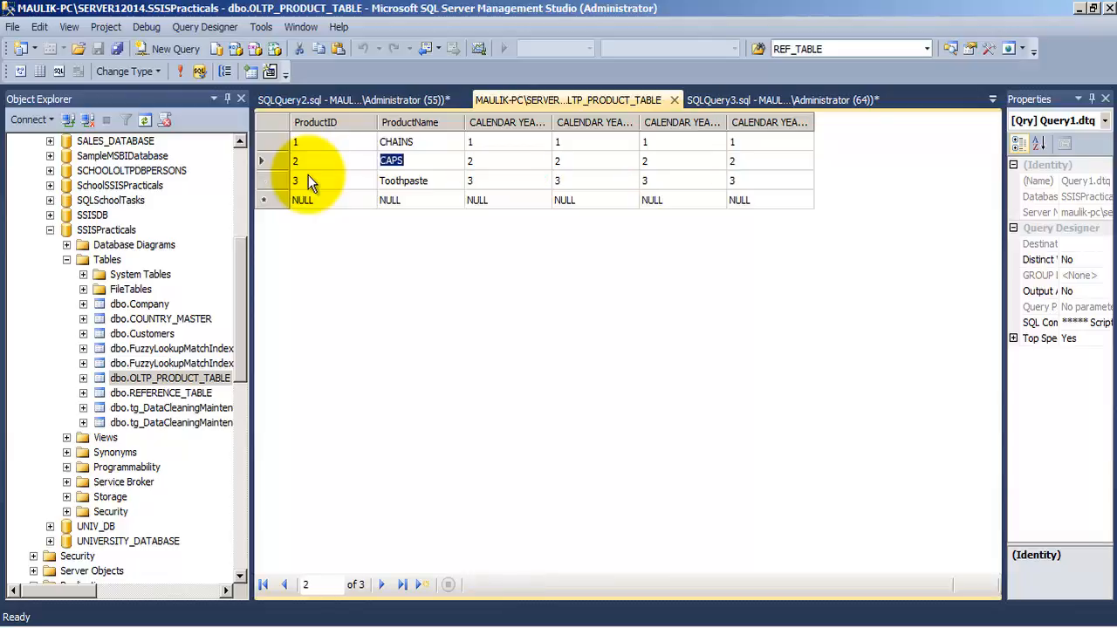
pyautogui.press('Home')
pyautogui.write('Upda')
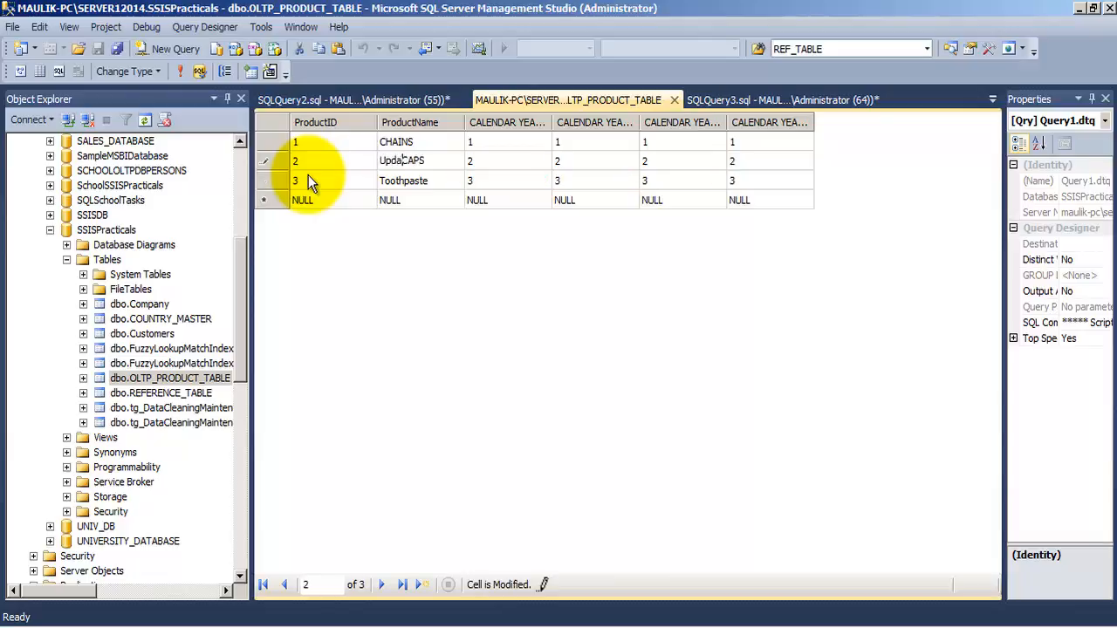
pyautogui.write('ted')
pyautogui.press('Tab')
pyautogui.press('Tab')
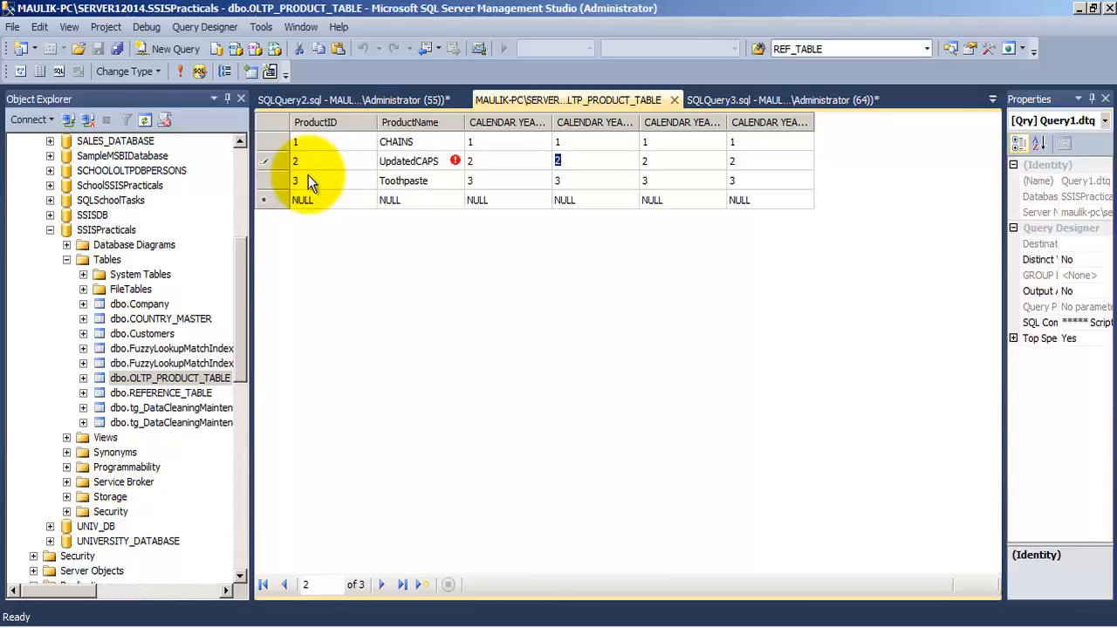
pyautogui.click(406, 181)
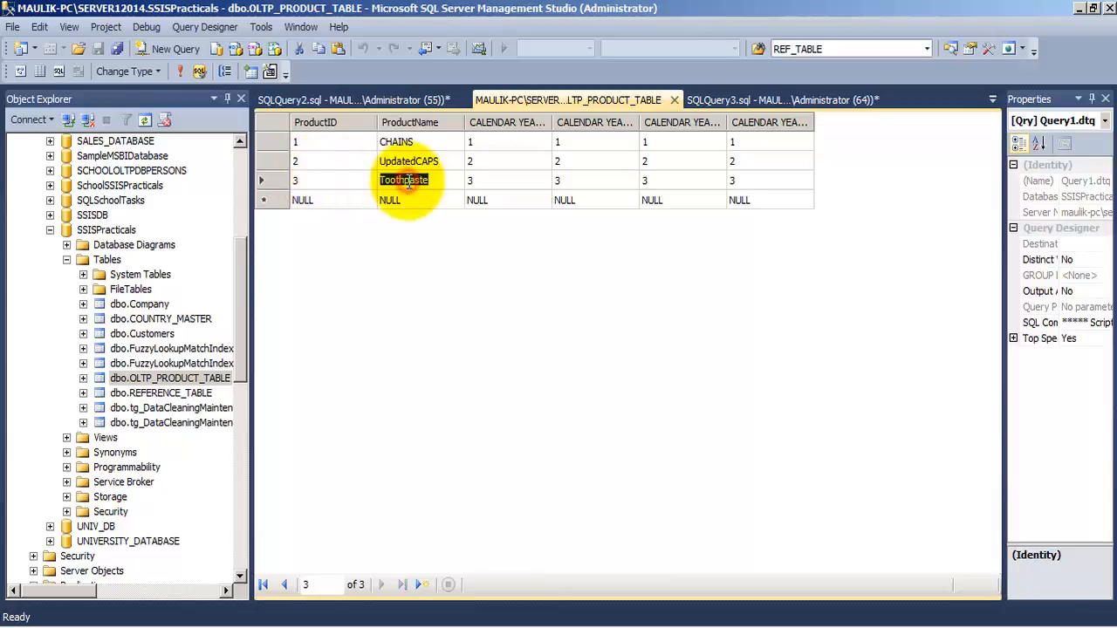
pyautogui.click(180, 72)
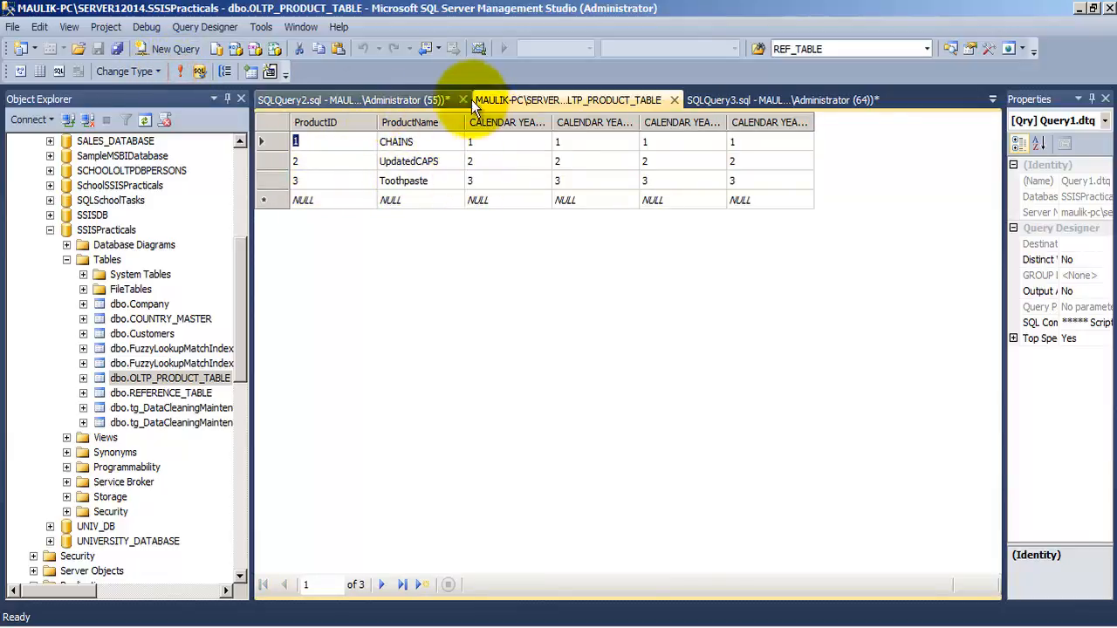
# Step: Close the table editor and rerun the source instance queries on OLTP_PRODUCT_TABLE, DBO_OLTP_PRODUCT_TABLE_CT and cdc_states
pyautogui.click(673, 99)
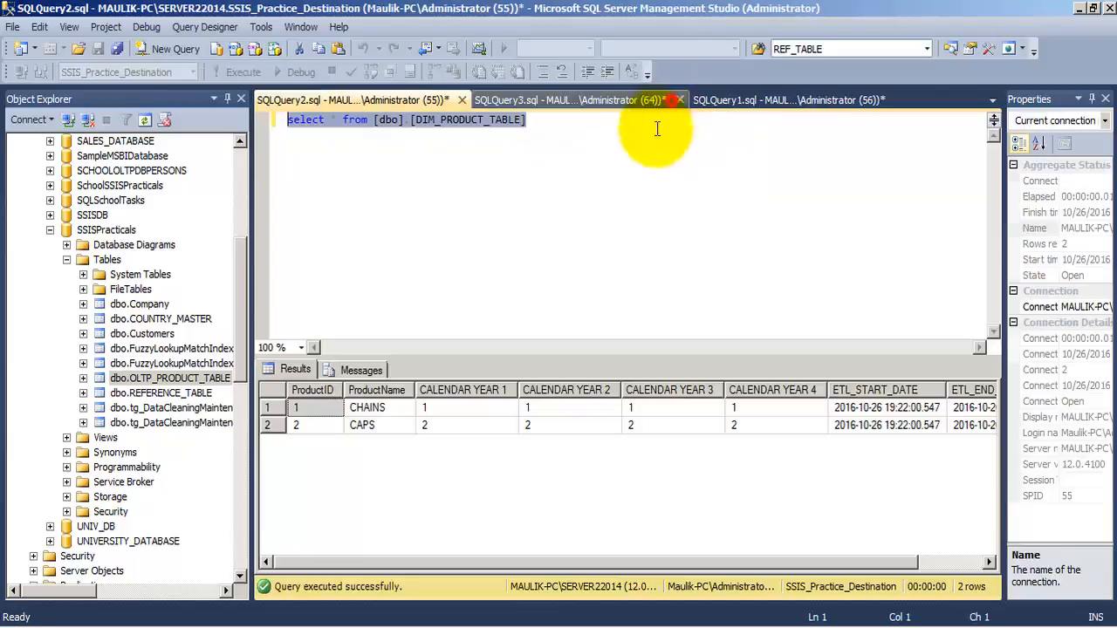
pyautogui.click(568, 100)
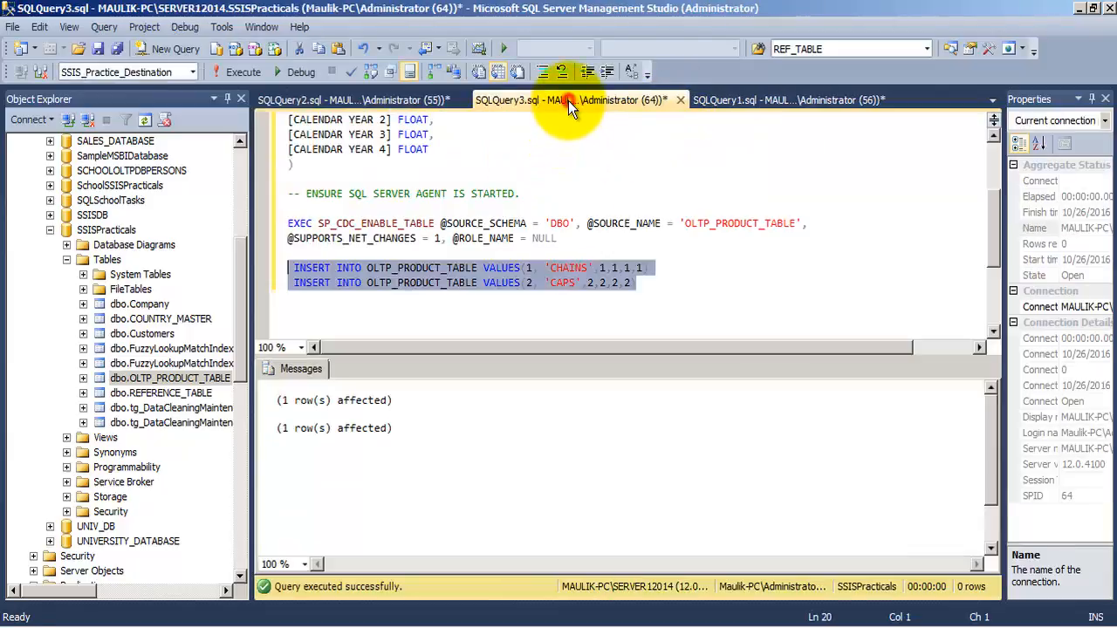
pyautogui.click(745, 98)
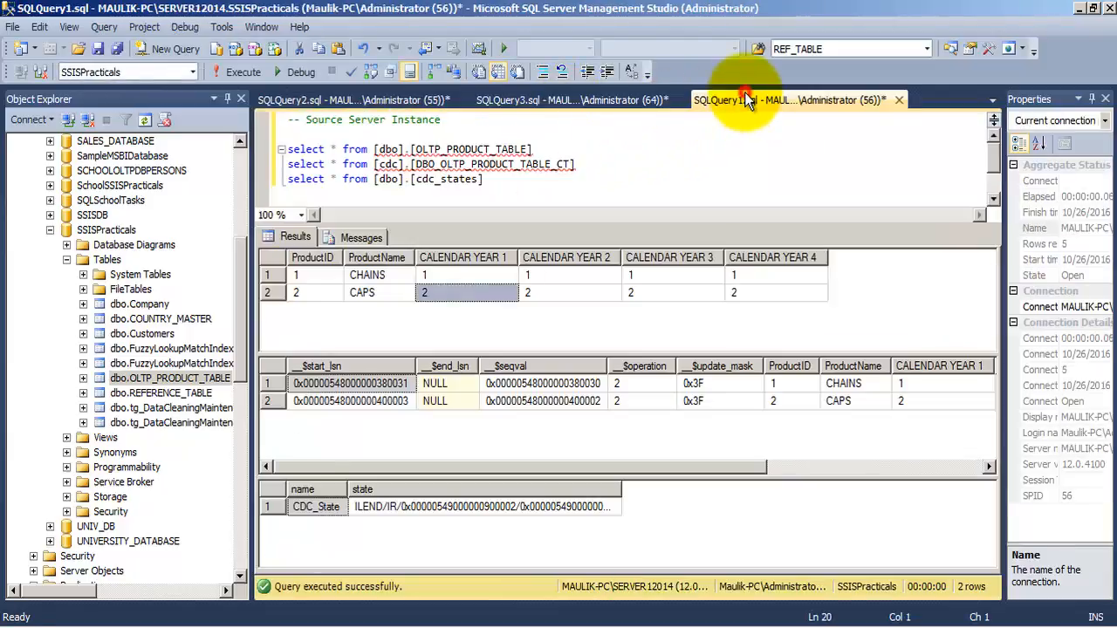
pyautogui.moveTo(524, 180); pyautogui.dragTo(207, 155)
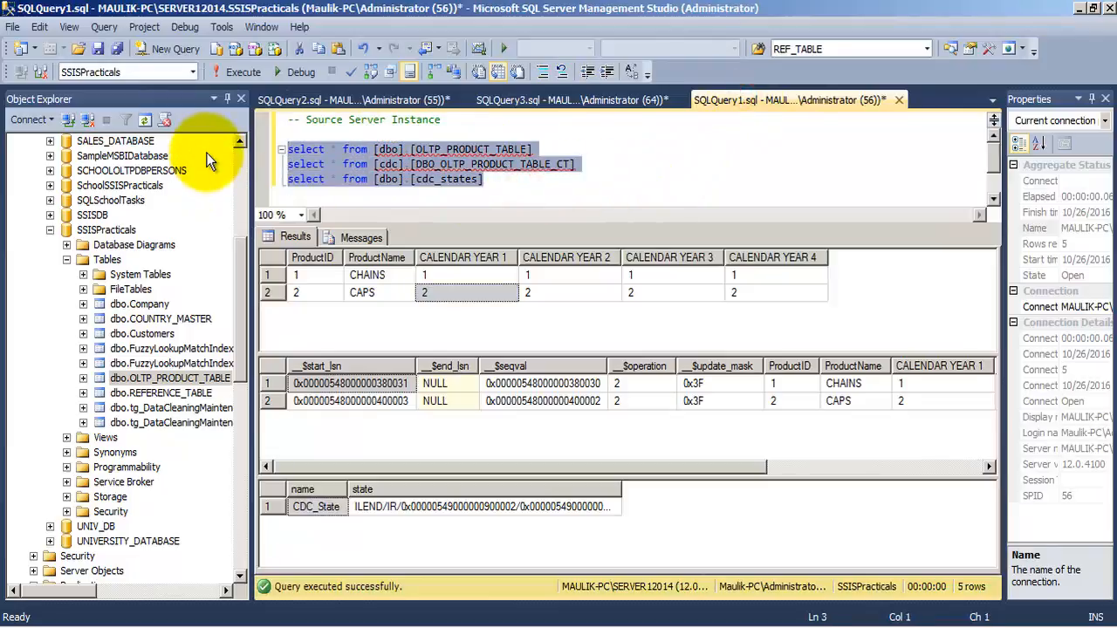
pyautogui.press('F5')
pyautogui.click(242, 71)
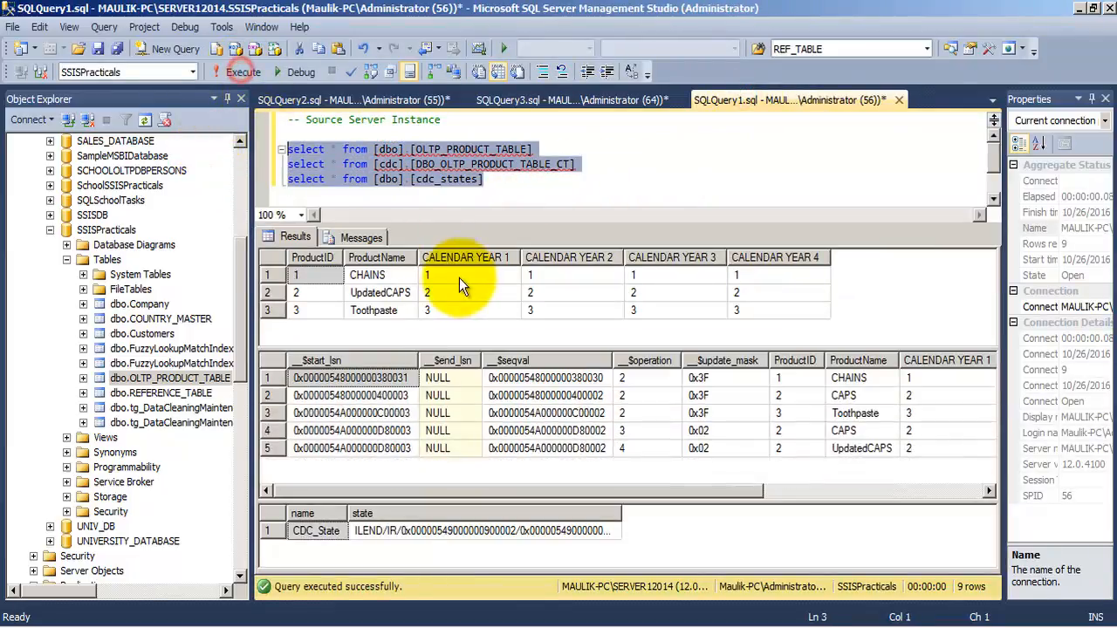
# Step: Examine the source table's product rows and compare the __$operation codes with the ProductName values in the CDC change table
pyautogui.click(371, 275)
pyautogui.click(384, 292)
pyautogui.click(391, 311)
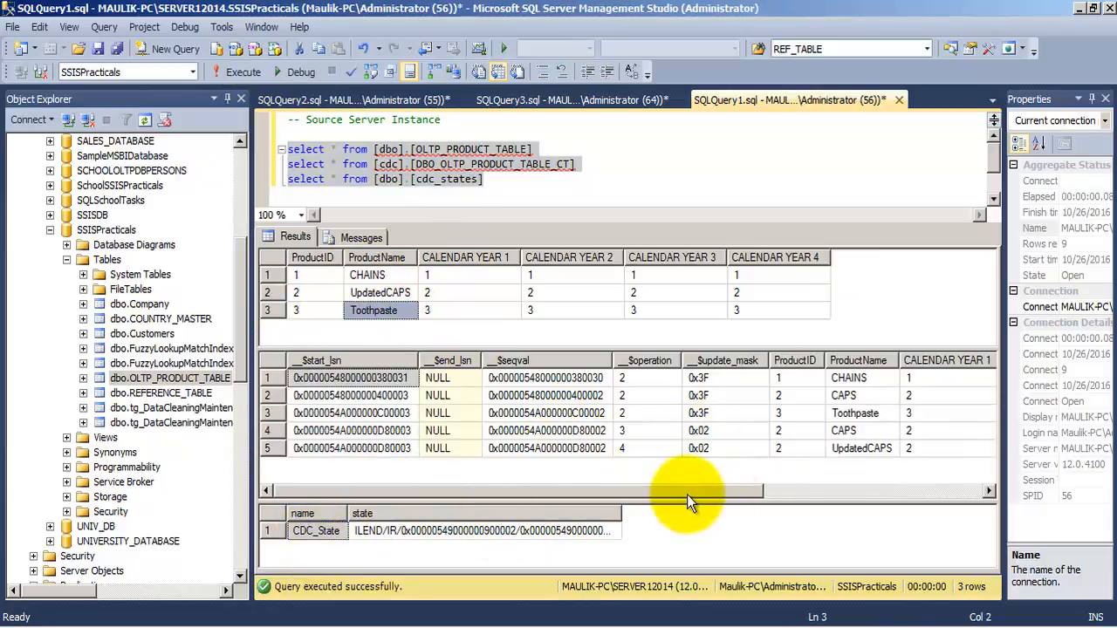
pyautogui.moveTo(687, 495); pyautogui.dragTo(821, 492)
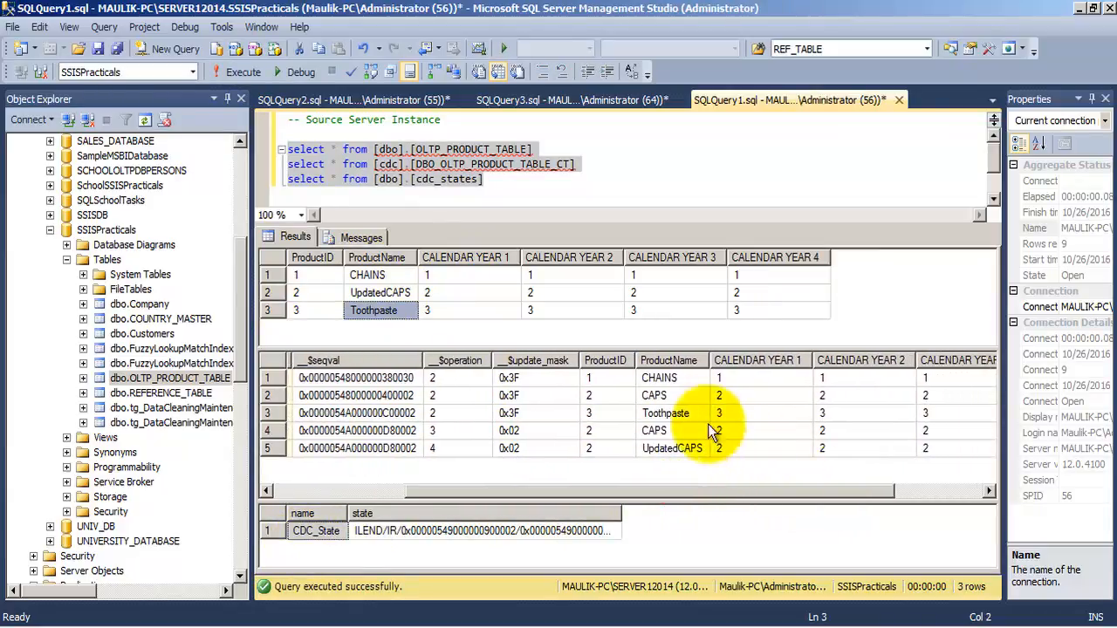
pyautogui.click(653, 379)
pyautogui.click(456, 381)
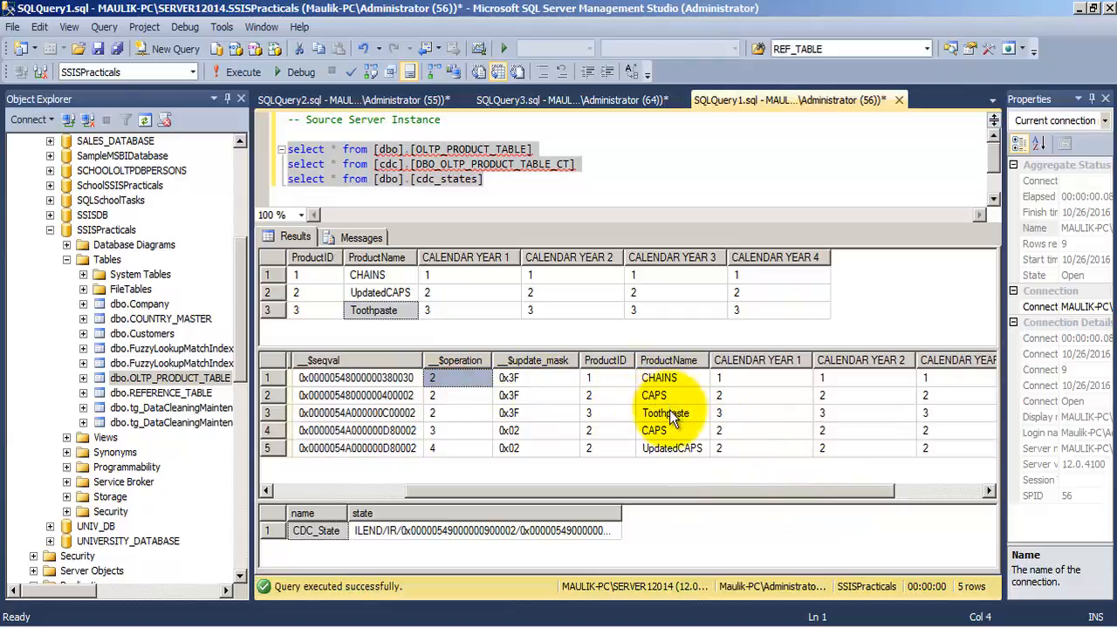
pyautogui.click(666, 413)
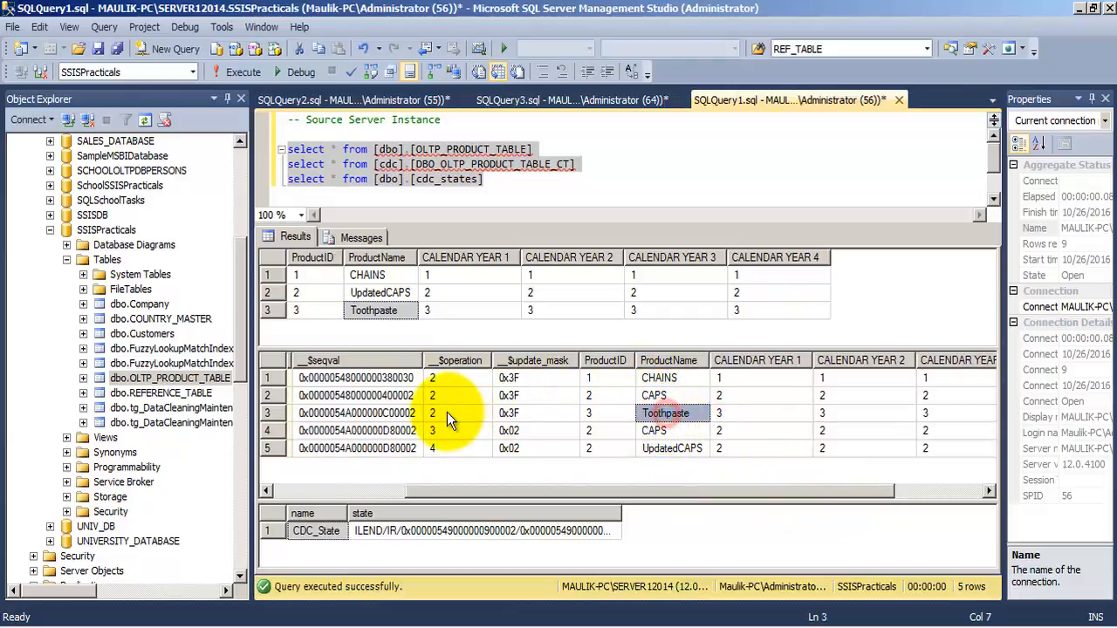
pyautogui.click(447, 412)
pyautogui.click(653, 396)
pyautogui.click(659, 430)
pyautogui.click(661, 449)
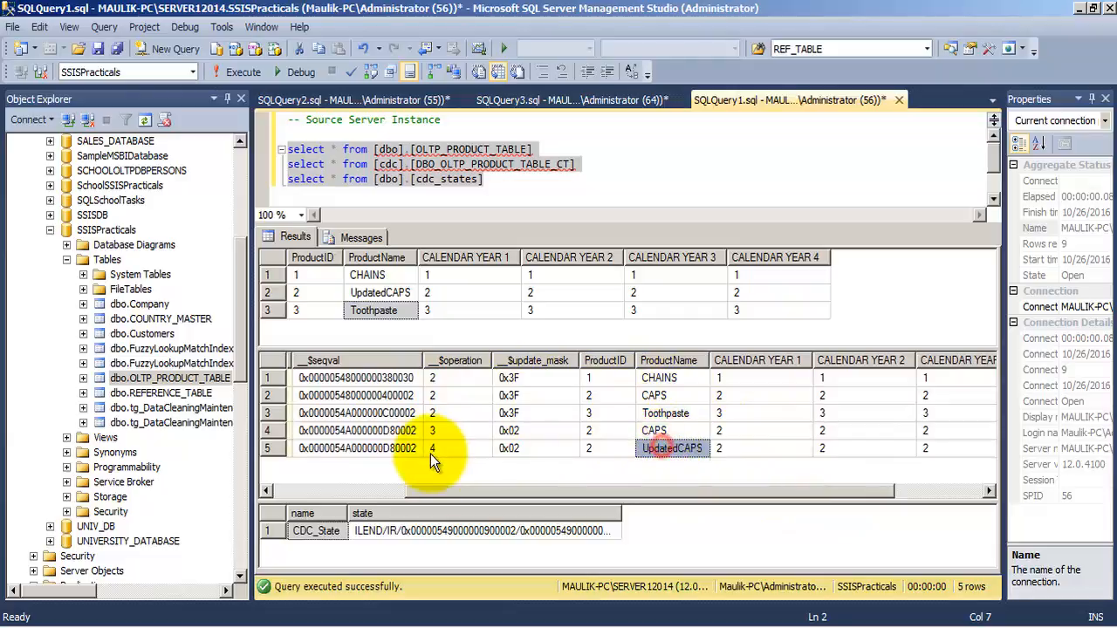
# Step: Examine the __$operation codes of the Toothpaste, CAPS and UpdatedCAPS rows in the CDC change table results
pyautogui.click(435, 410)
pyautogui.click(441, 429)
pyautogui.click(445, 449)
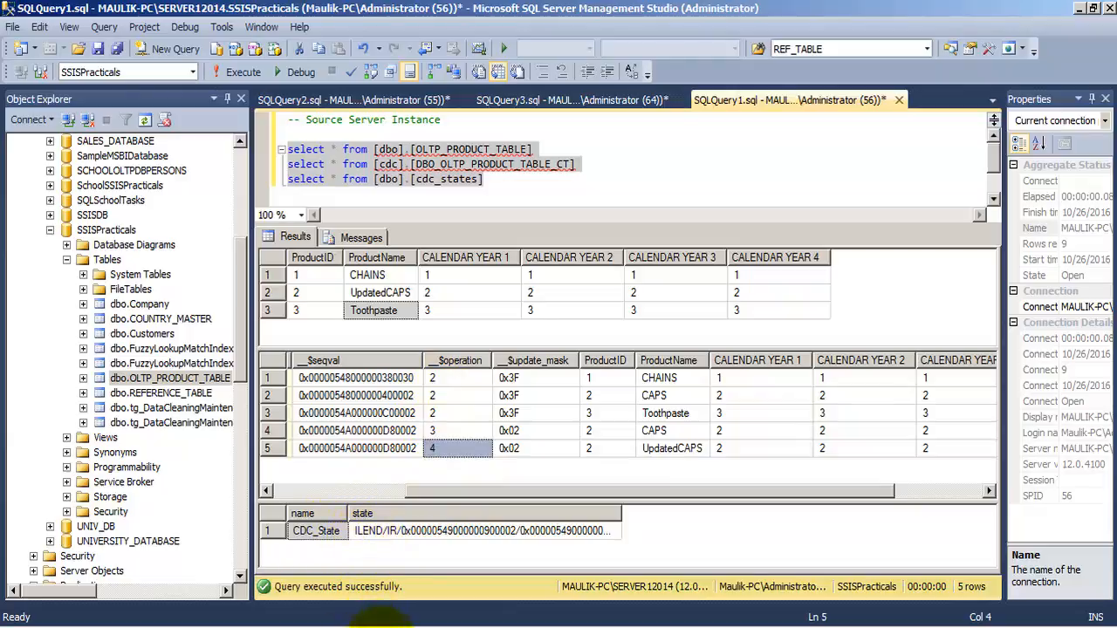
# Step: Switch to Visual Studio and enable data viewers on the CDC Source to CDC Splitter path and the UpdateOutput path
pyautogui.click(381, 627)
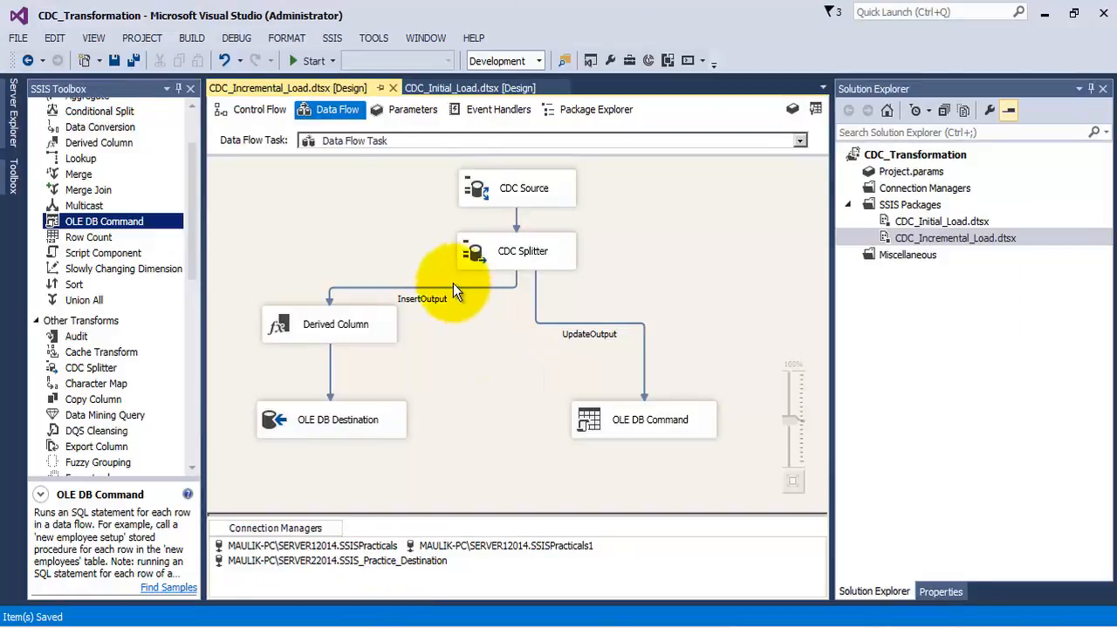
pyautogui.rightClick(515, 222)
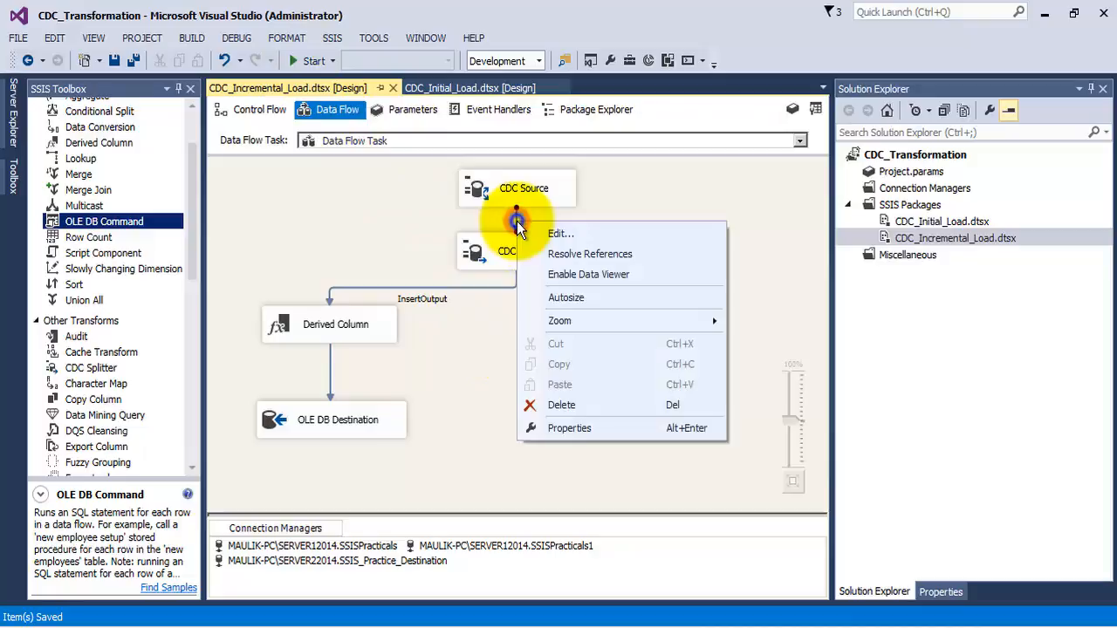
pyautogui.click(553, 268)
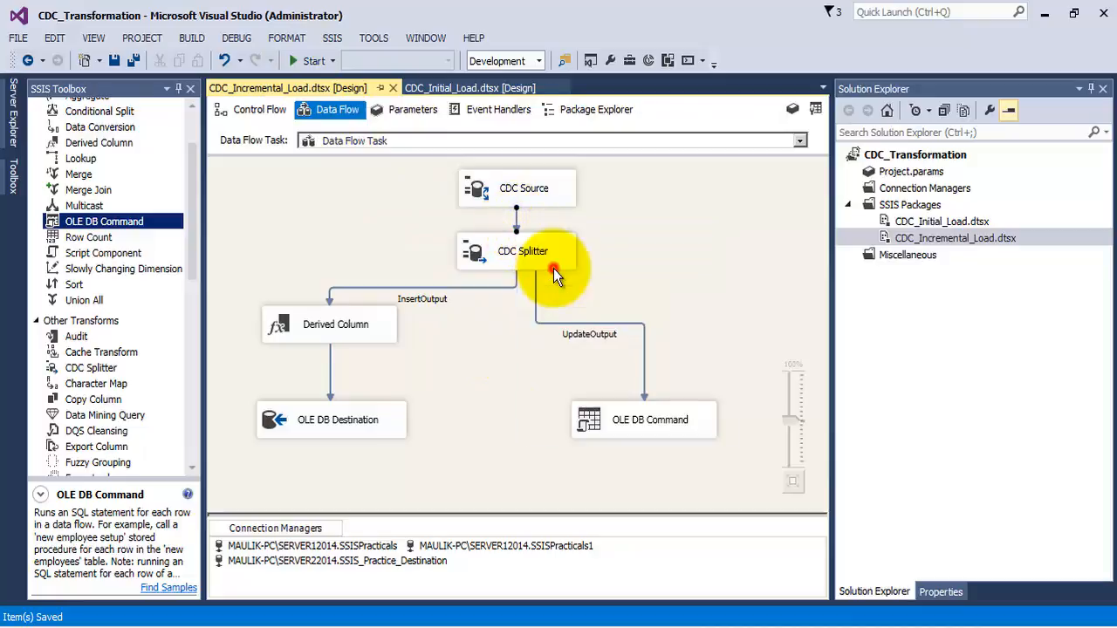
pyautogui.rightClick(644, 358)
pyautogui.click(690, 411)
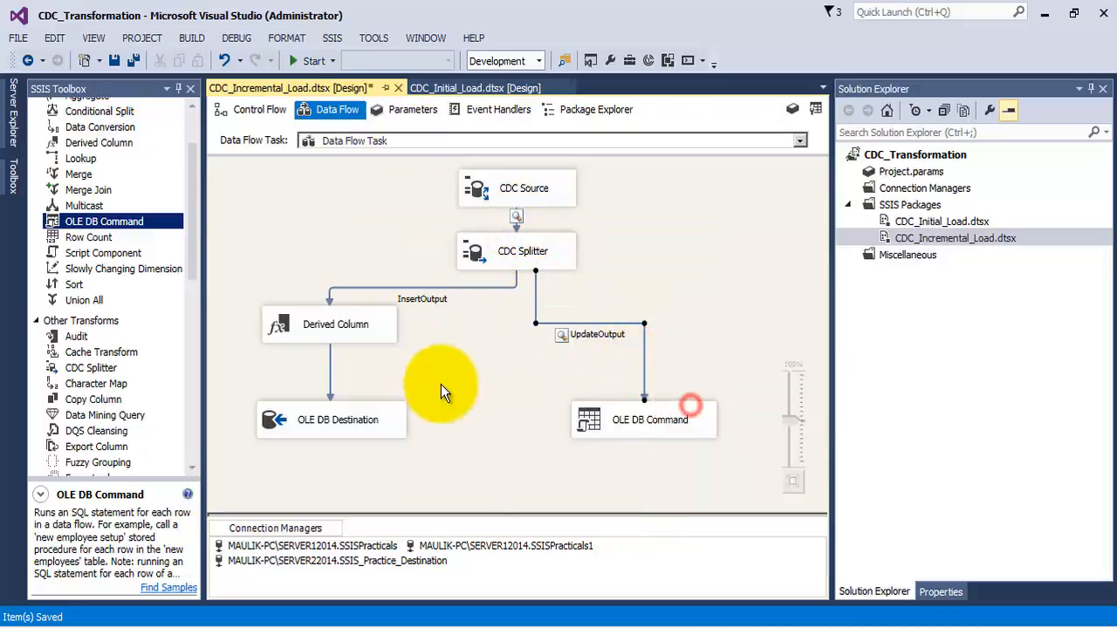
# Step: Enable a data viewer on the path between Derived Column and OLE DB Destination
pyautogui.click(332, 375)
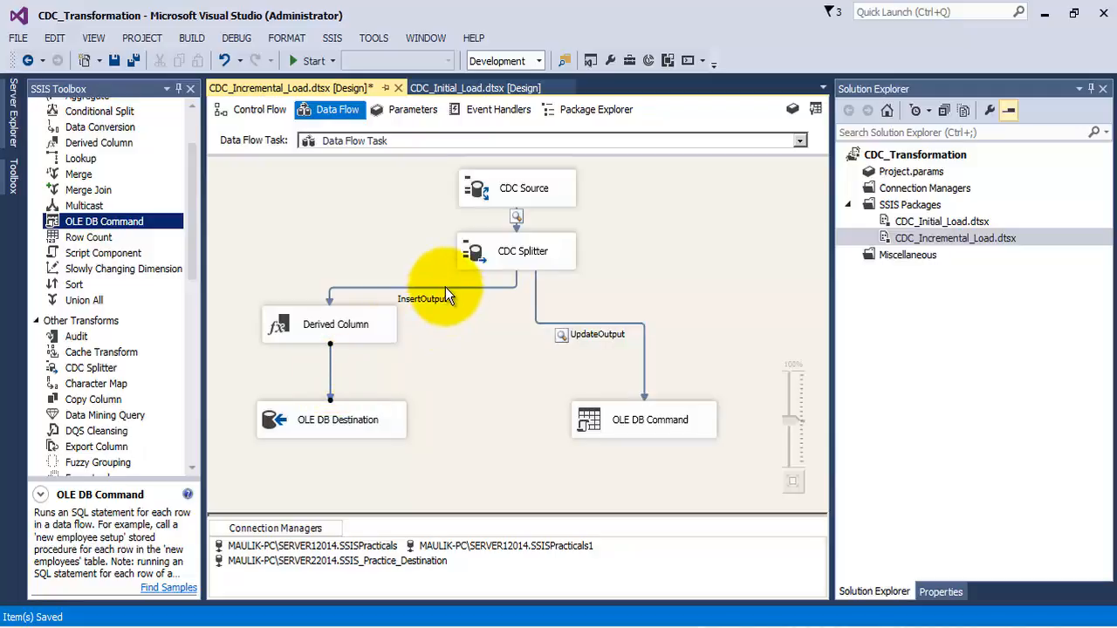
pyautogui.rightClick(331, 381)
pyautogui.click(333, 381)
pyautogui.rightClick(331, 382)
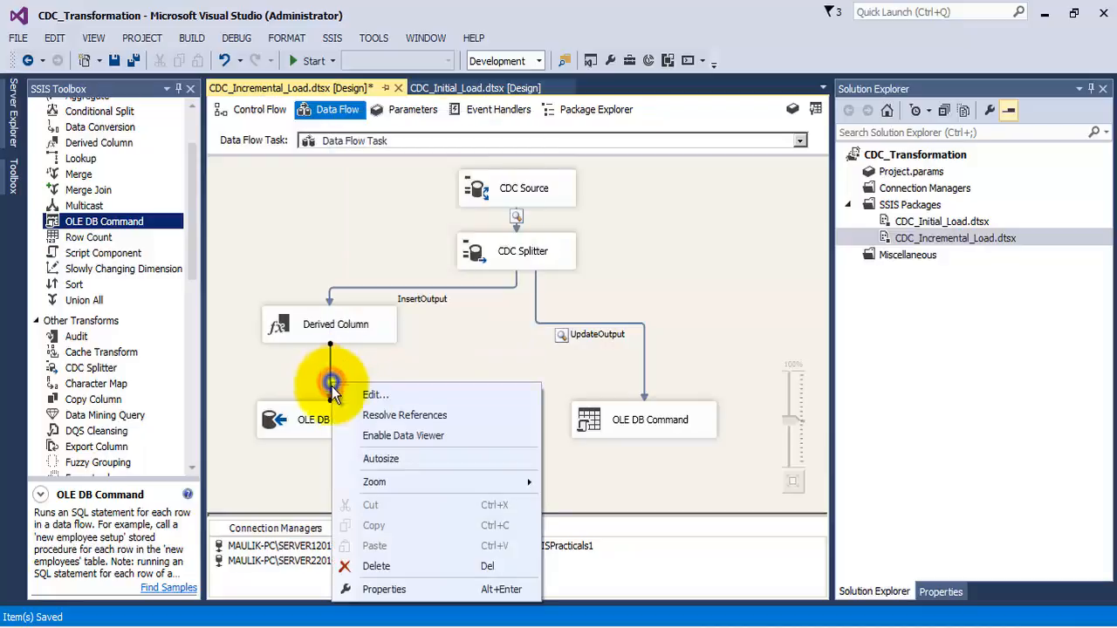
pyautogui.click(400, 437)
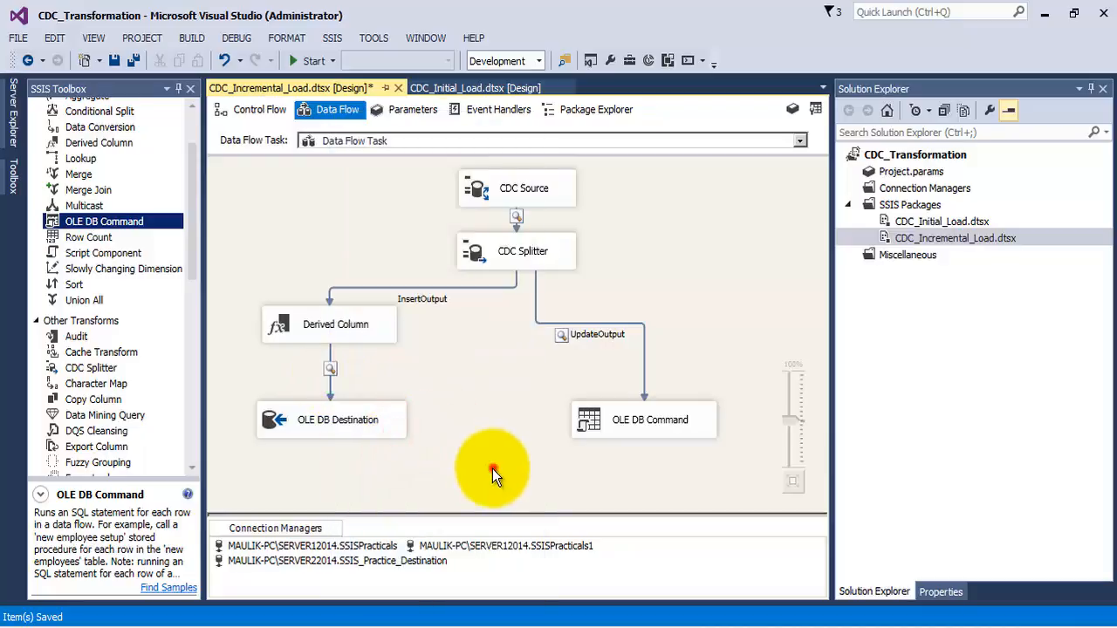
pyautogui.click(493, 468)
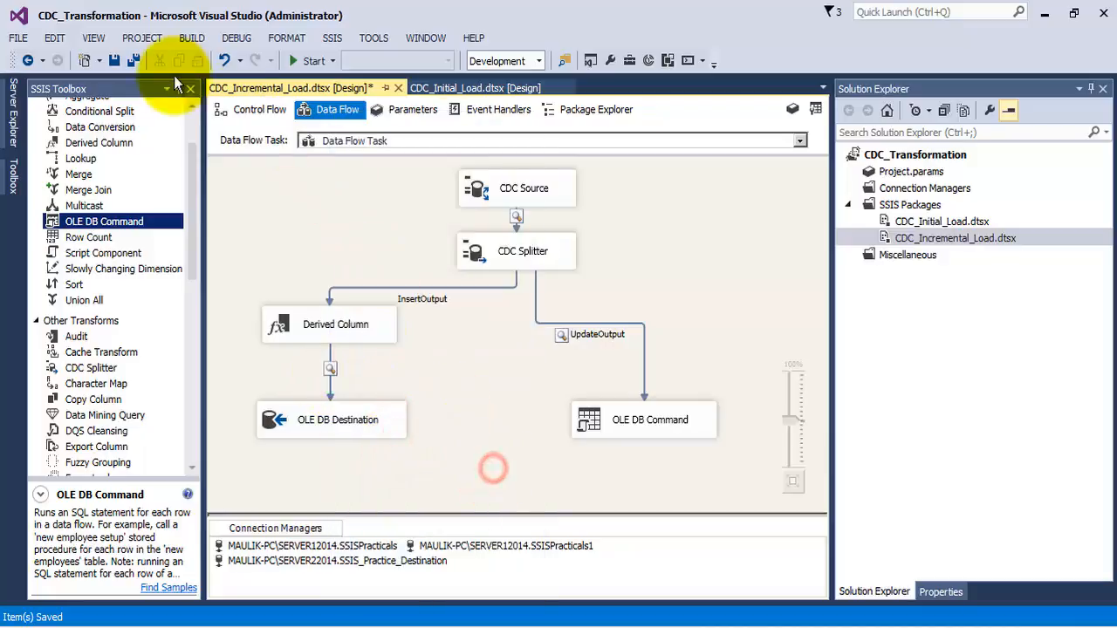
# Step: Run the CDC_Incremental_Load package, stop debugging, and run the package again
pyautogui.click(297, 60)
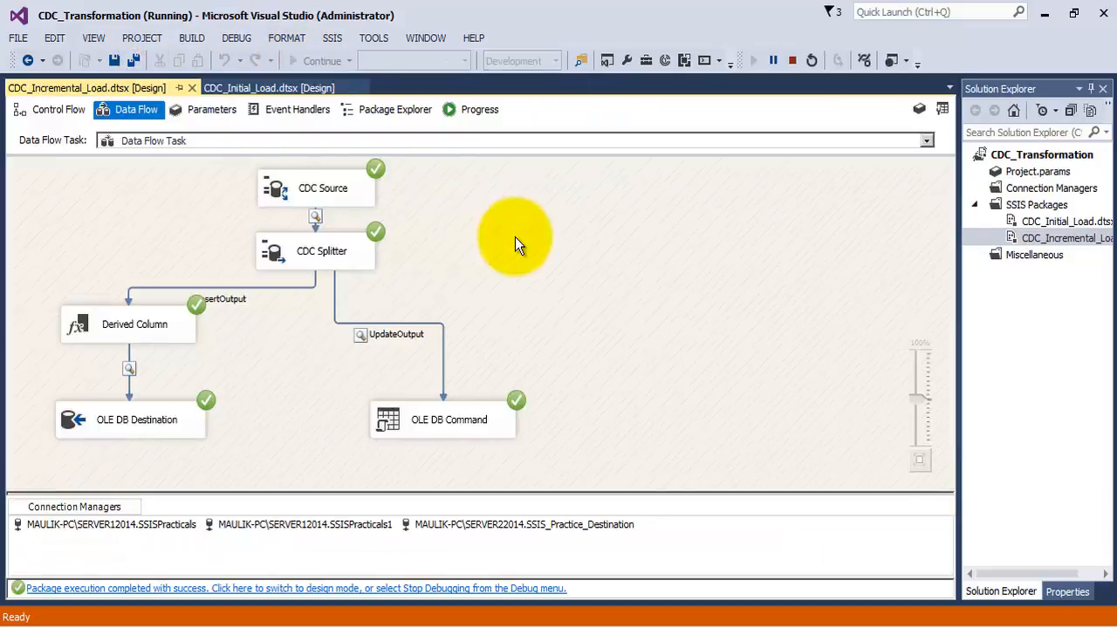
pyautogui.click(792, 60)
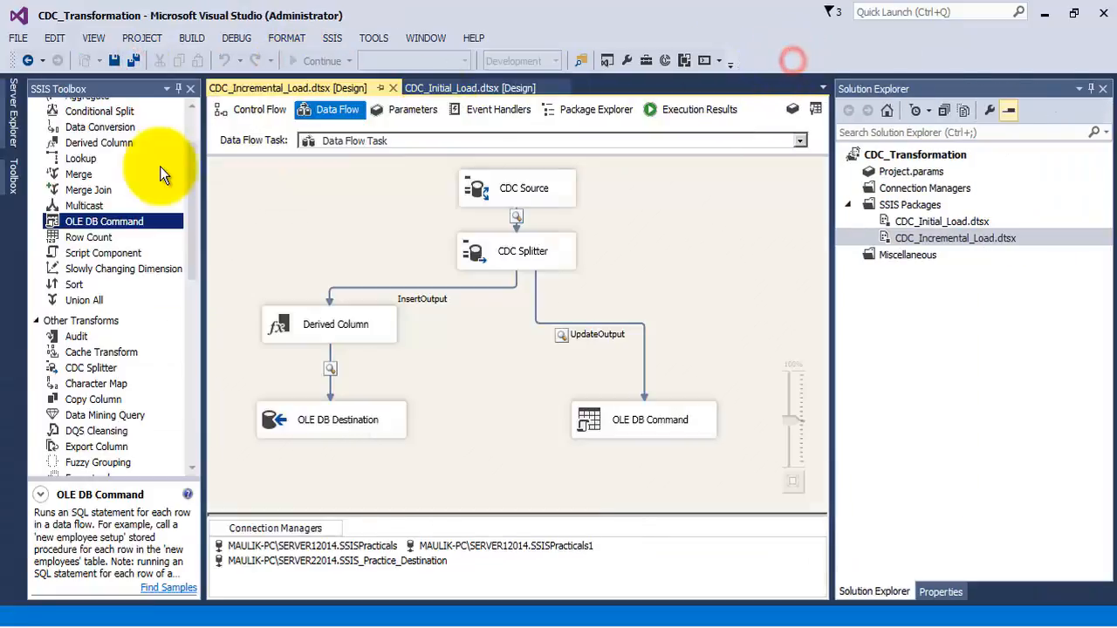
pyautogui.click(302, 61)
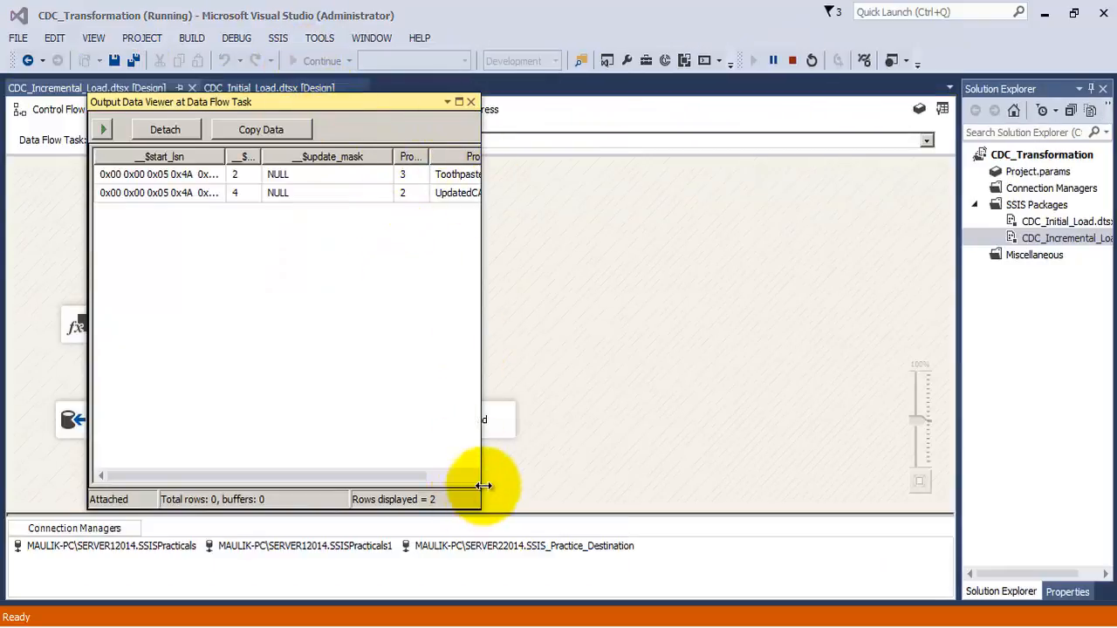
# Step: Widen the CDC Source output data viewer, inspect the ProductName of both rows, and let the data flow continue
pyautogui.moveTo(480, 482); pyautogui.dragTo(808, 420)
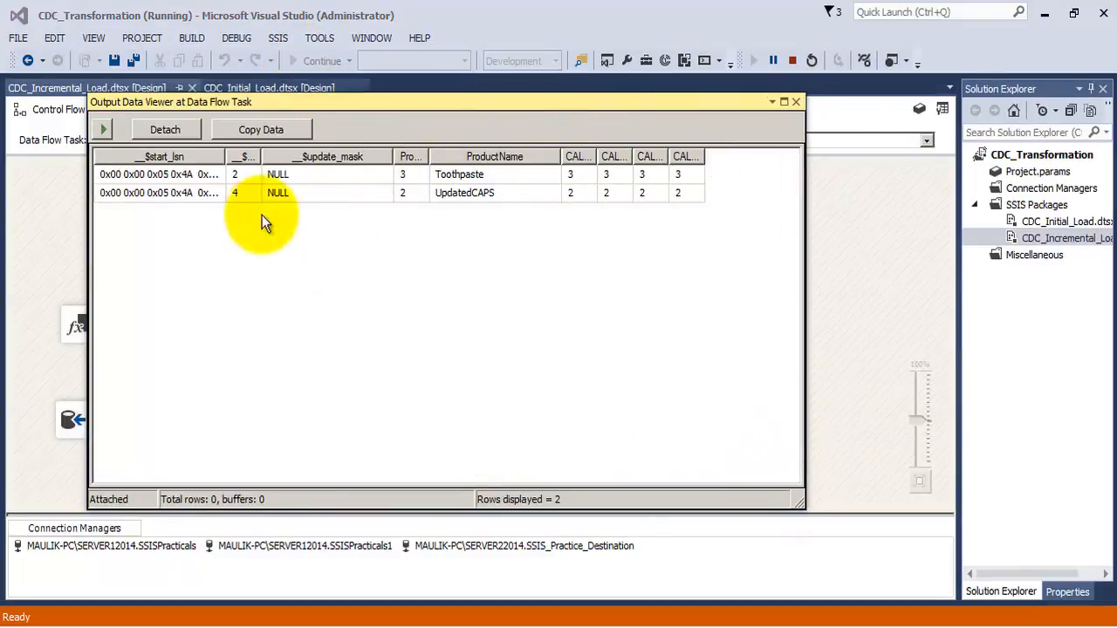
pyautogui.click(455, 174)
pyautogui.click(460, 193)
pyautogui.click(103, 130)
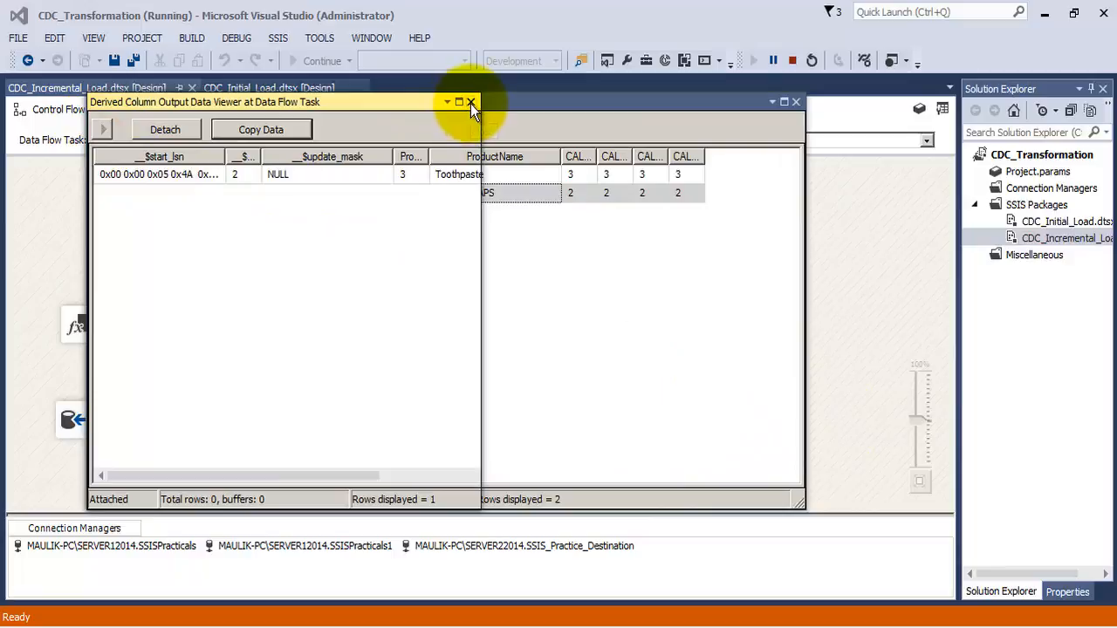
# Step: Release the remaining data viewer rows, close all the data viewers, and stop debugging the package
pyautogui.click(471, 103)
pyautogui.click(103, 130)
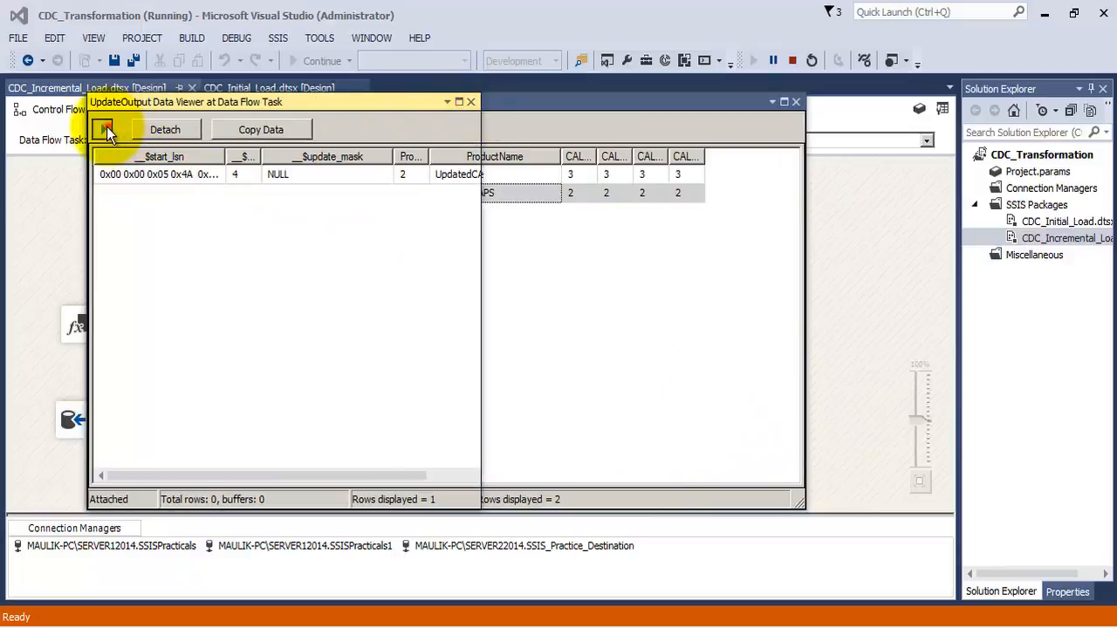
pyautogui.click(470, 103)
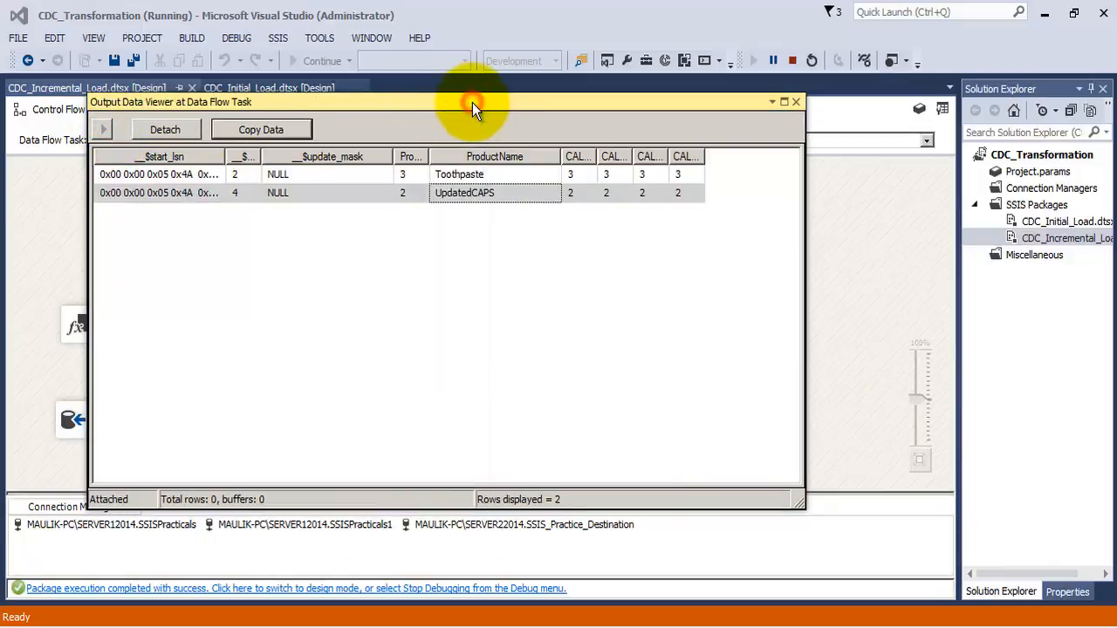
pyautogui.click(107, 129)
pyautogui.click(796, 102)
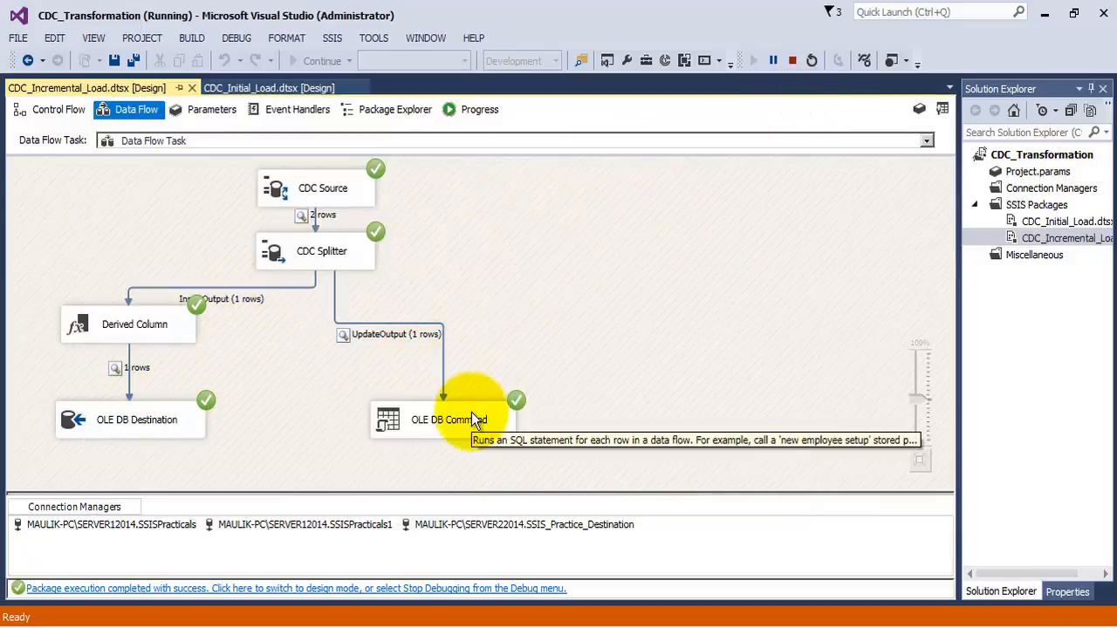
pyautogui.click(792, 58)
# Step: Switch to SQL Server Management Studio and rerun the DIM_PRODUCT_TABLE query on the SSIS_Practice_Destination database
pyautogui.click(262, 621)
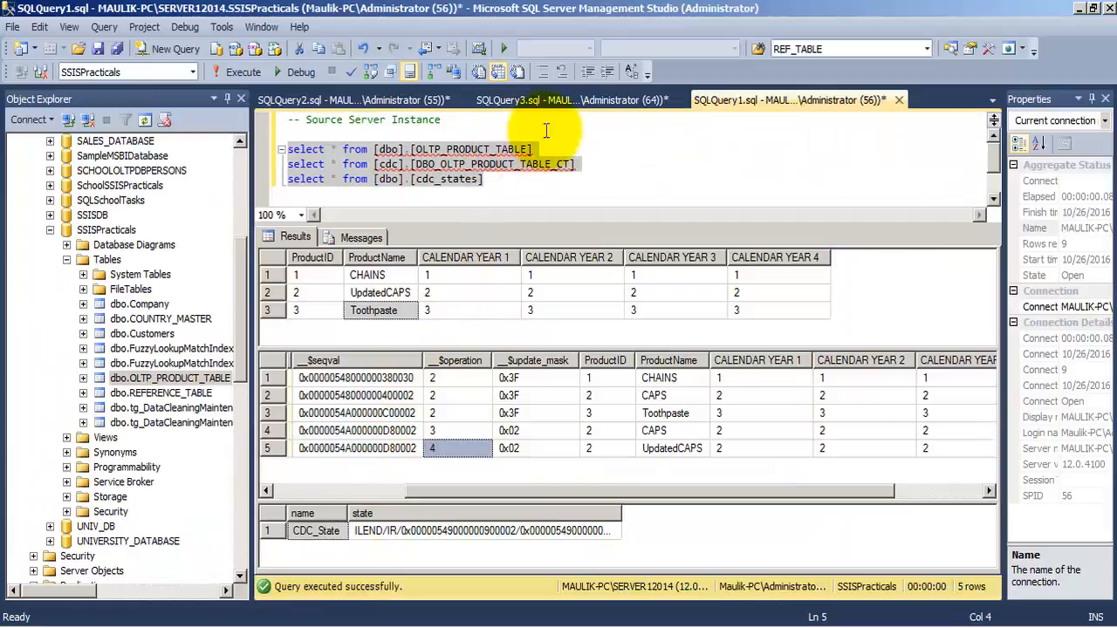
pyautogui.click(555, 101)
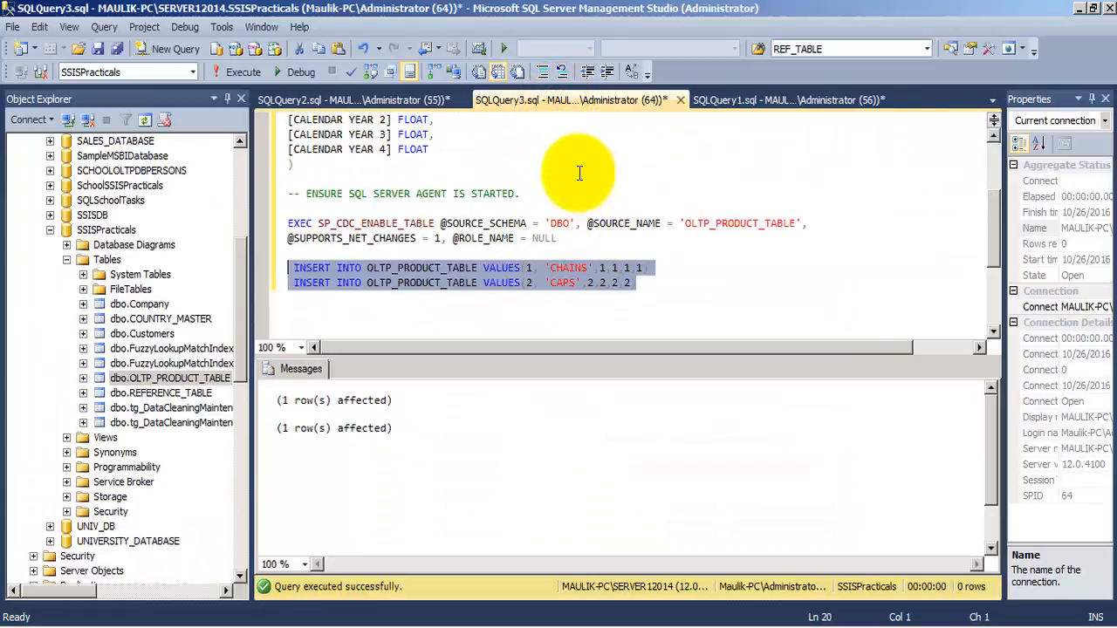
pyautogui.click(376, 99)
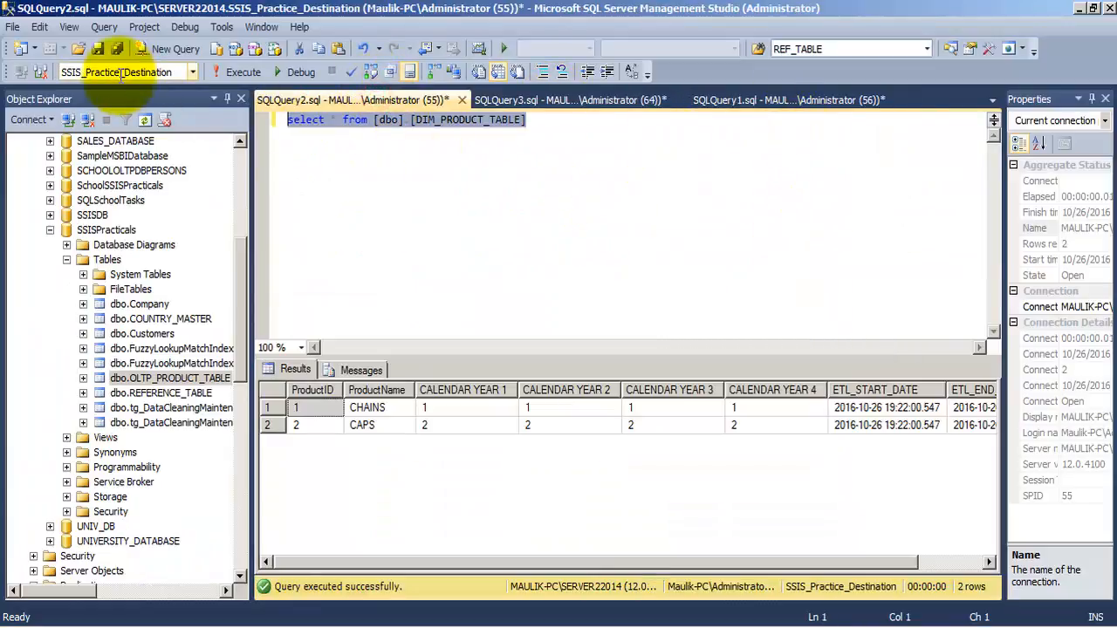
pyautogui.click(244, 72)
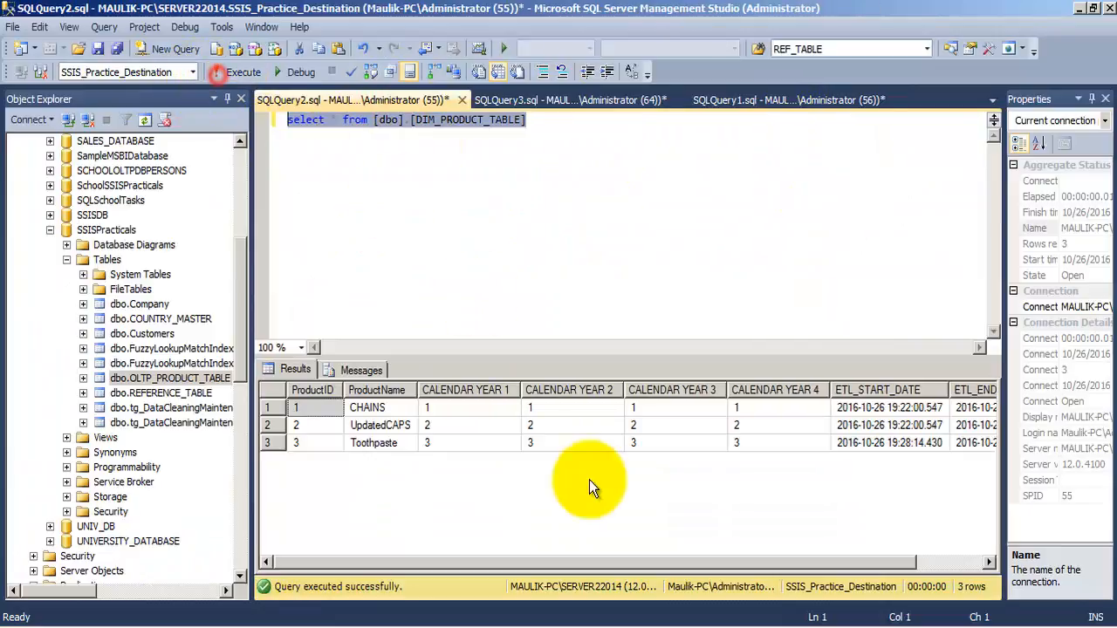
# Step: Check the ProductName of each row in the DIM_PRODUCT_TABLE results and return to Visual Studio
pyautogui.click(382, 410)
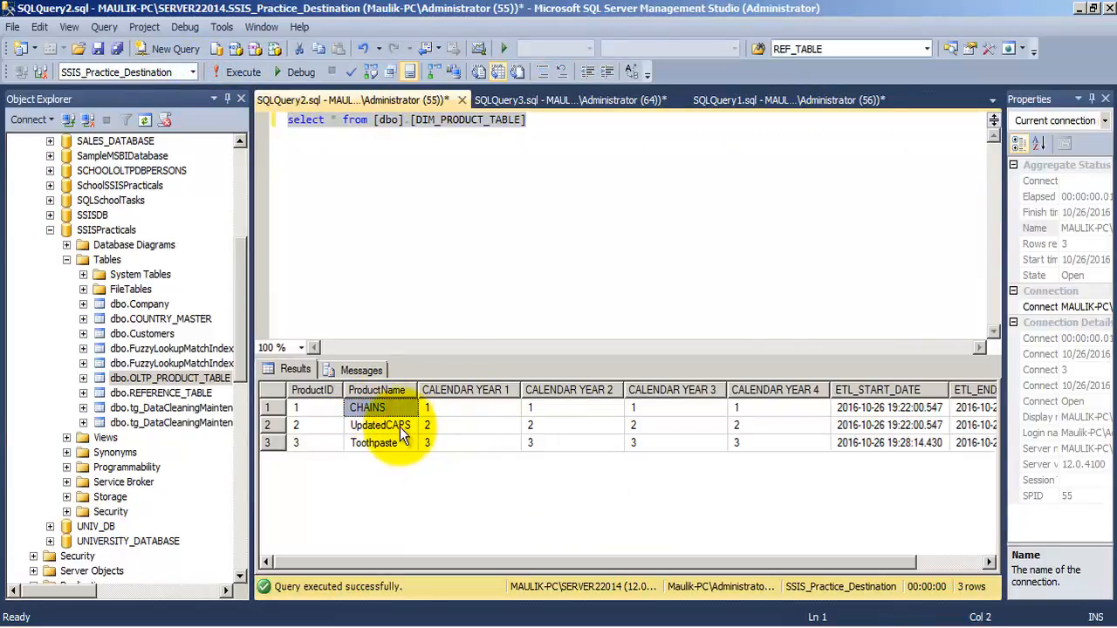
pyautogui.click(399, 427)
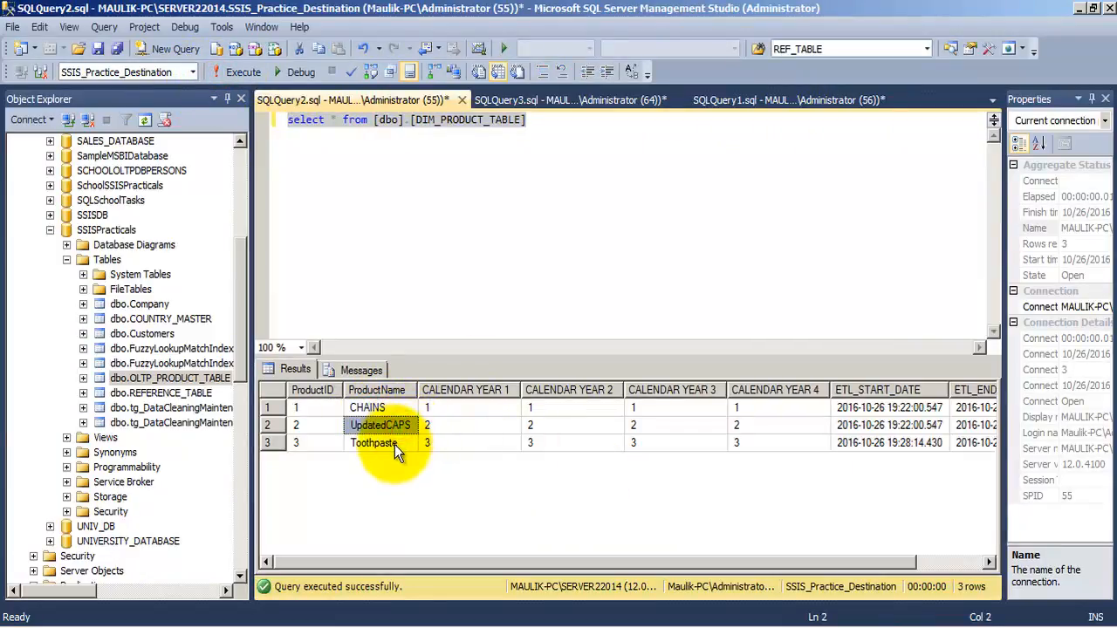
pyautogui.click(394, 444)
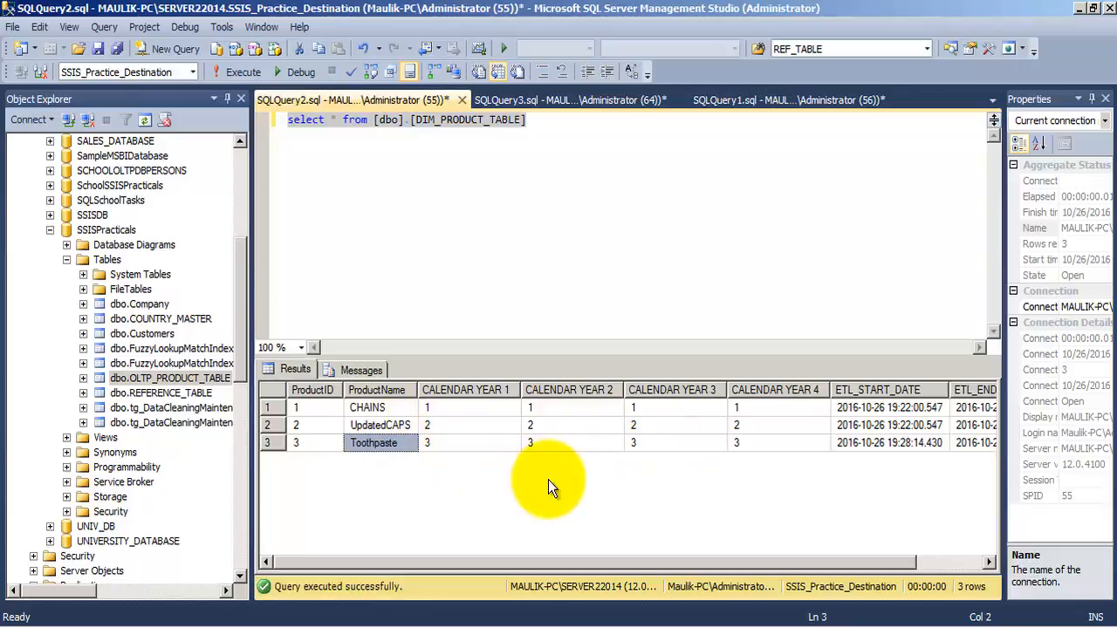
pyautogui.click(388, 627)
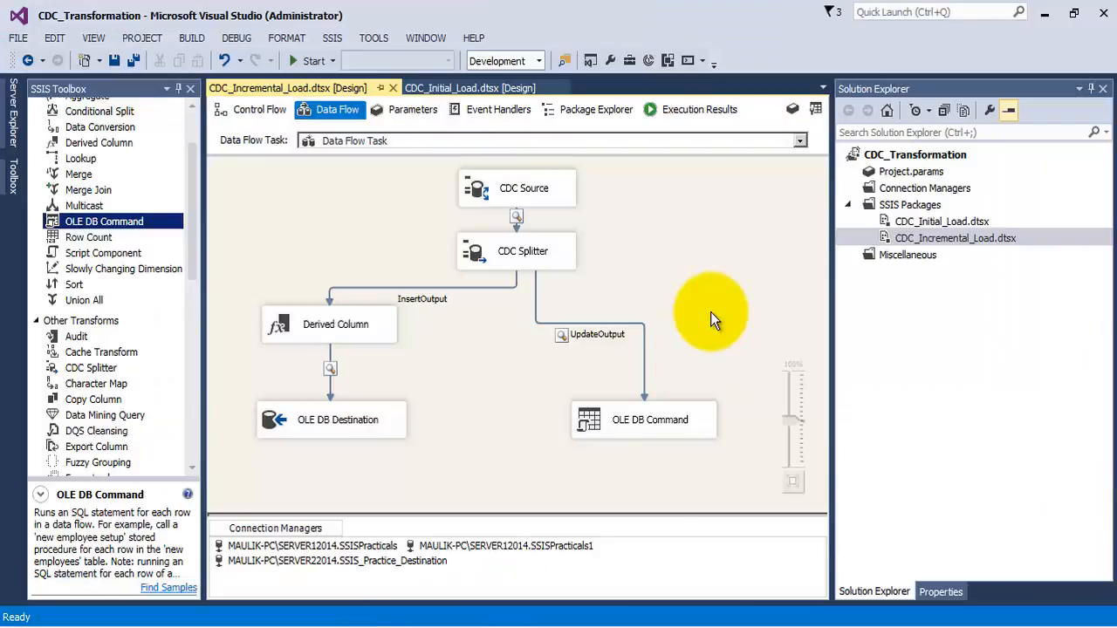